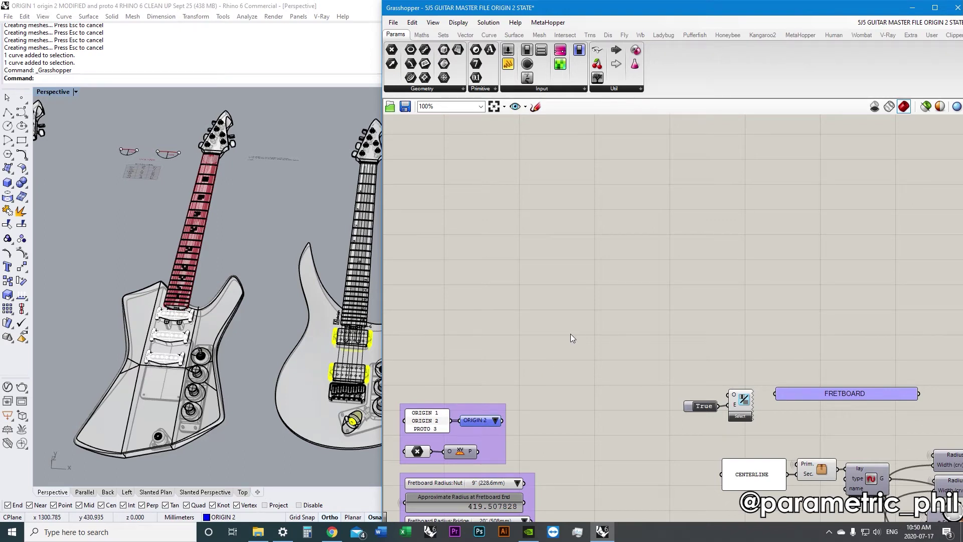
Add a Geometry Pipeline component on the empty canvas above the Origin selector group.
double_click(569, 267)
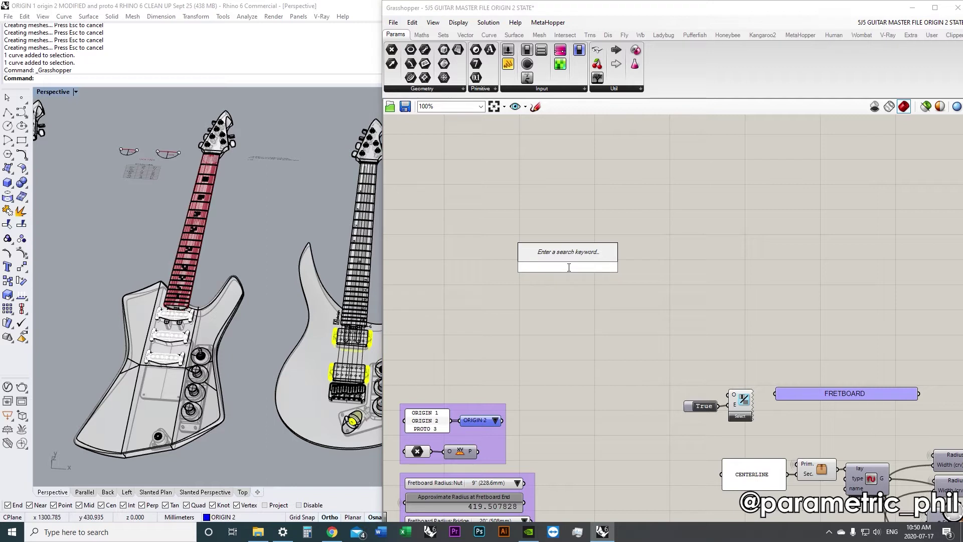
type("pipeline")
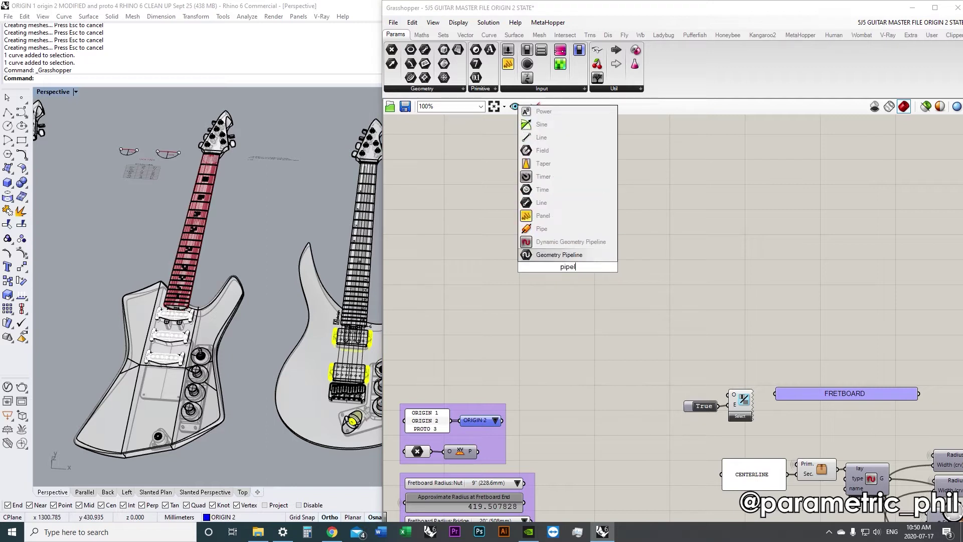
left_click(570, 256)
left_click_drag(561, 273, 538, 166)
scroll(538, 166, "up", 2)
scroll(538, 165, "up", 5)
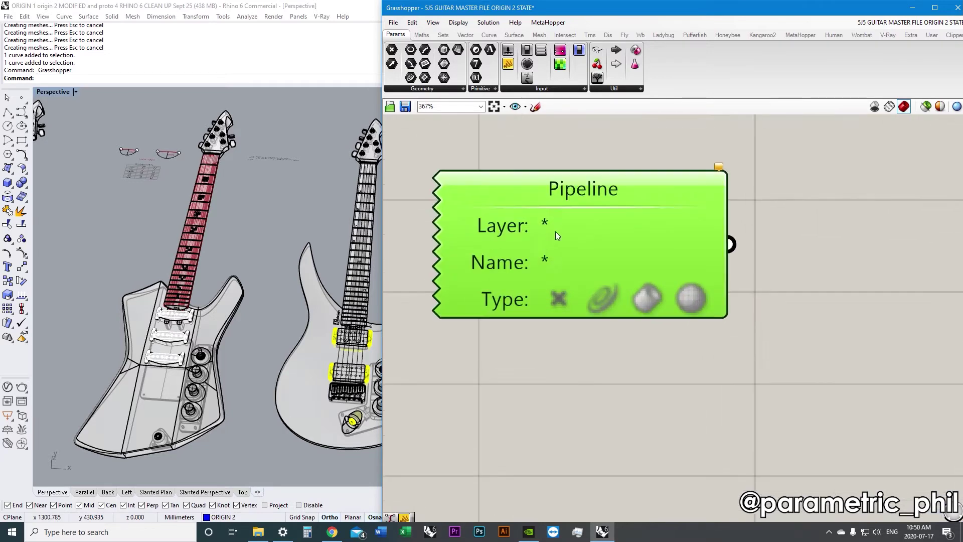
scroll(564, 221, "down", 3)
left_click(582, 333)
scroll(583, 332, "down", 2)
Add a Dynamic Geometry Pipeline component and place it below the Geometry Pipeline.
type("H")
right_click_drag(582, 331, 580, 276)
scroll(585, 308, "down", 2)
double_click(586, 306)
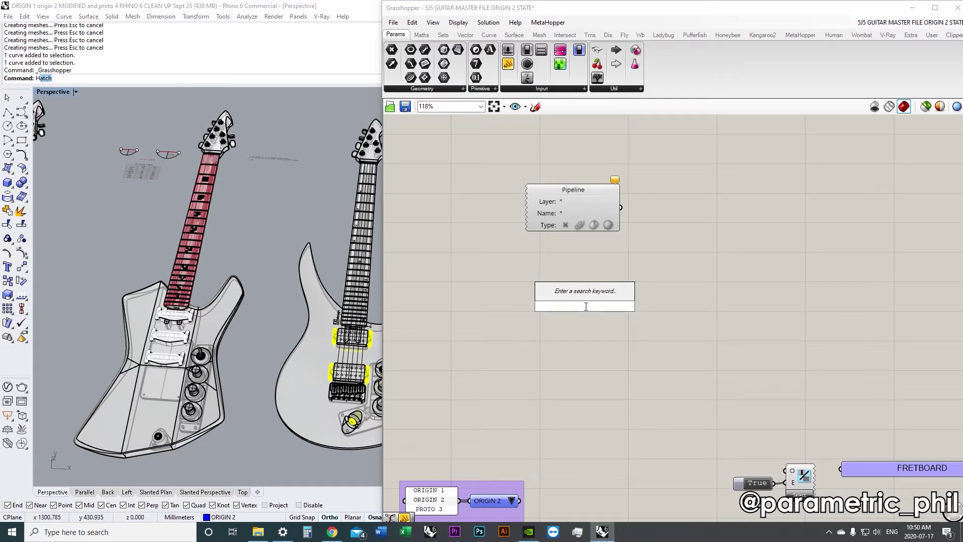
type("pipel")
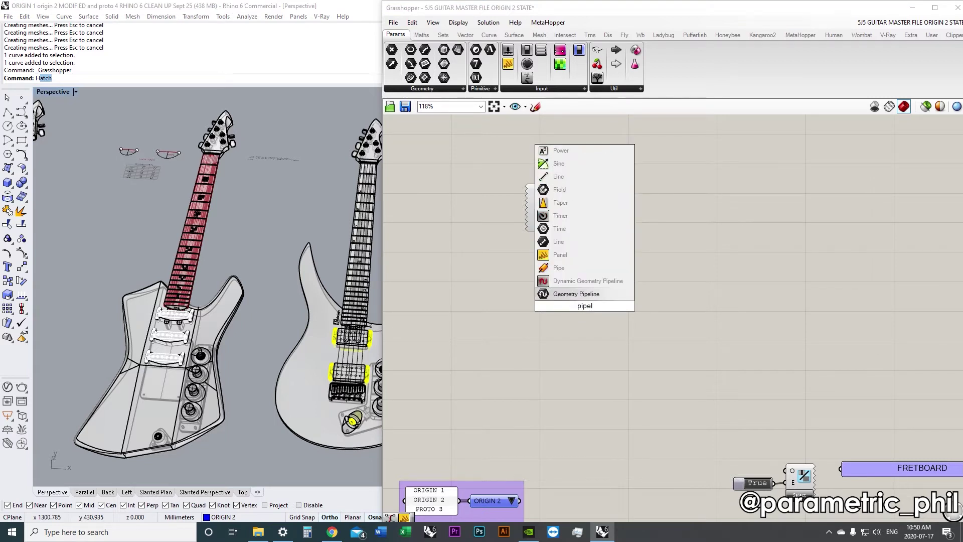
left_click(584, 284)
key("ctrl+alt")
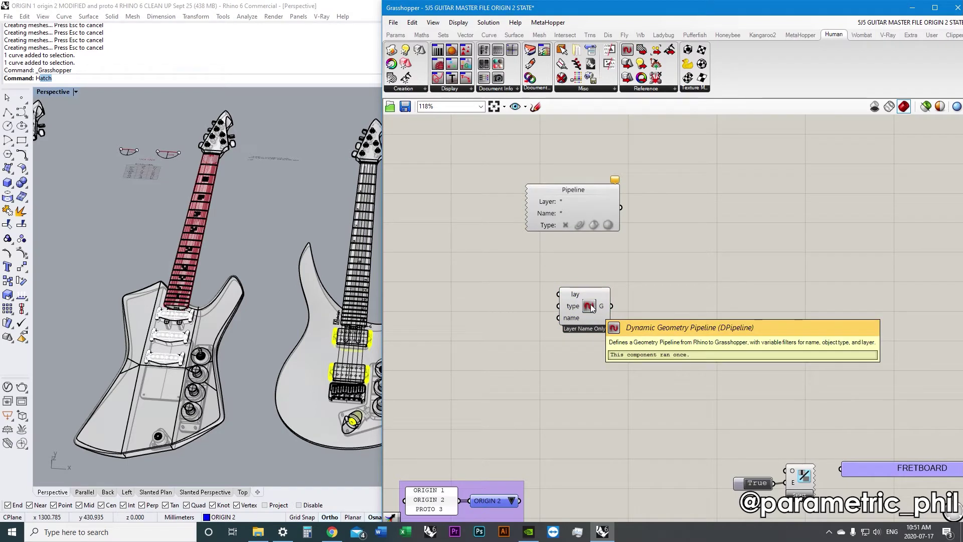
left_click_drag(592, 307, 581, 303)
left_click(580, 276)
Align the output sides of the Geometry Pipeline and the Dynamic Geometry Pipeline components.
scroll(561, 284, "down", 3)
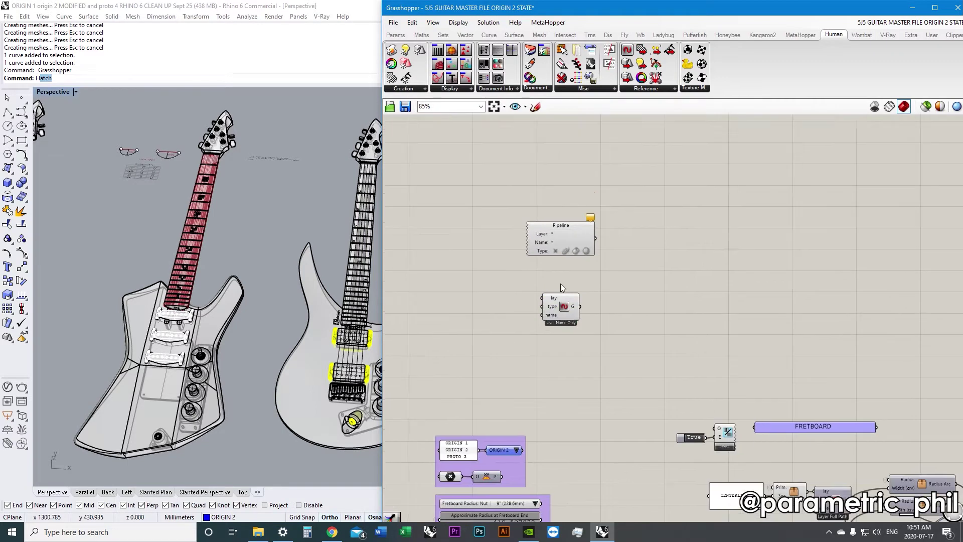
left_click(559, 282)
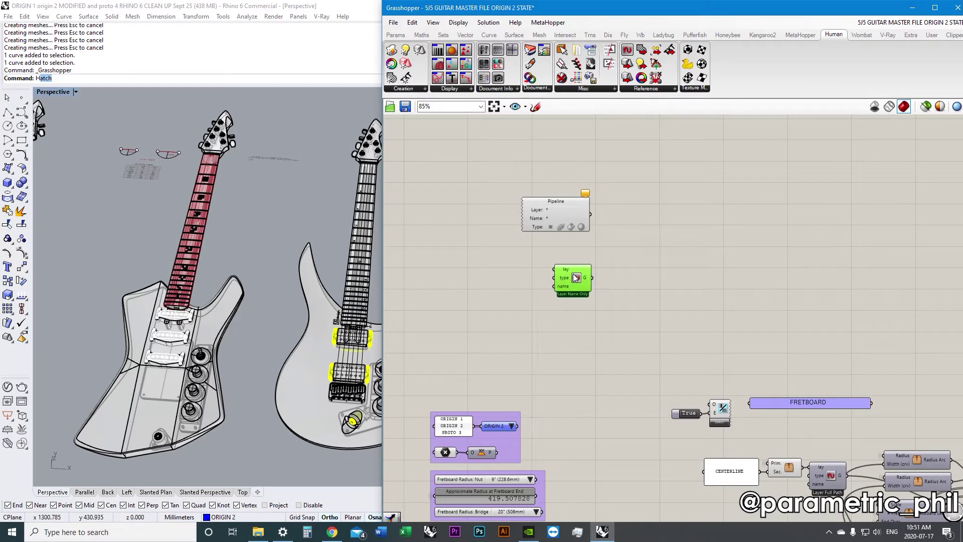
scroll(576, 253, "up", 3)
left_click(578, 313)
left_click(575, 290)
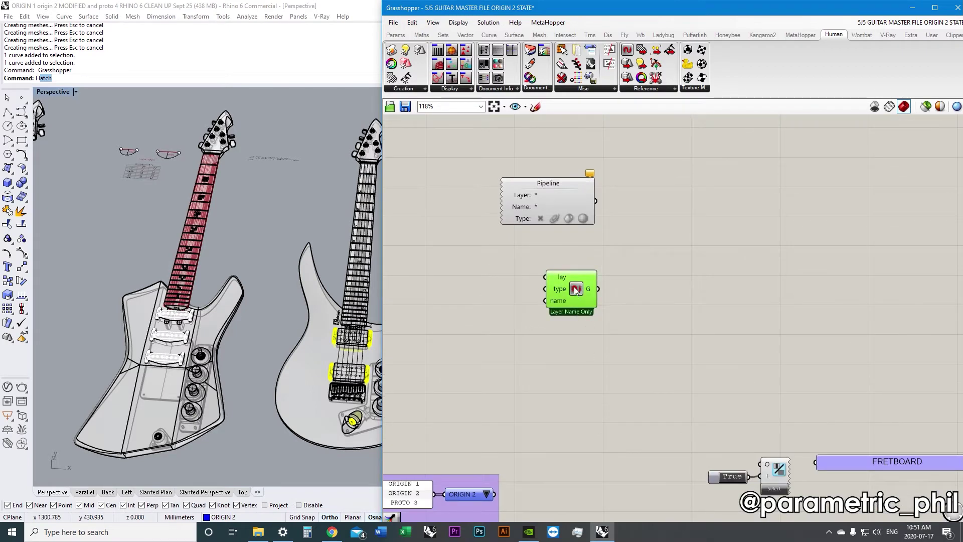
right_click_drag(570, 262, 592, 290)
left_click(591, 290)
left_click(588, 224)
left_click_drag(590, 228, 591, 230)
left_click(600, 284)
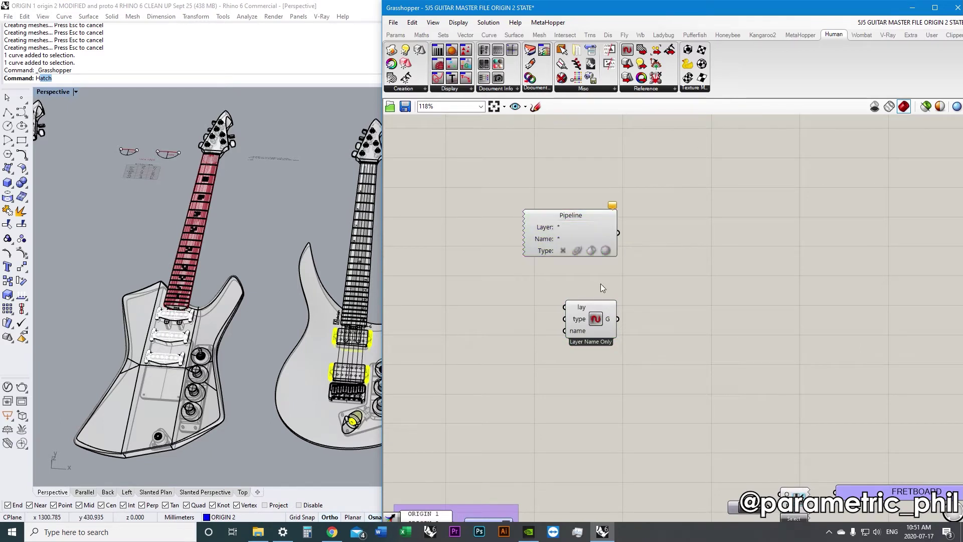
Examine the Geometry Pipeline's layer filter help and compare the component with the Dynamic Geometry Pipeline.
scroll(634, 336, "down", 3)
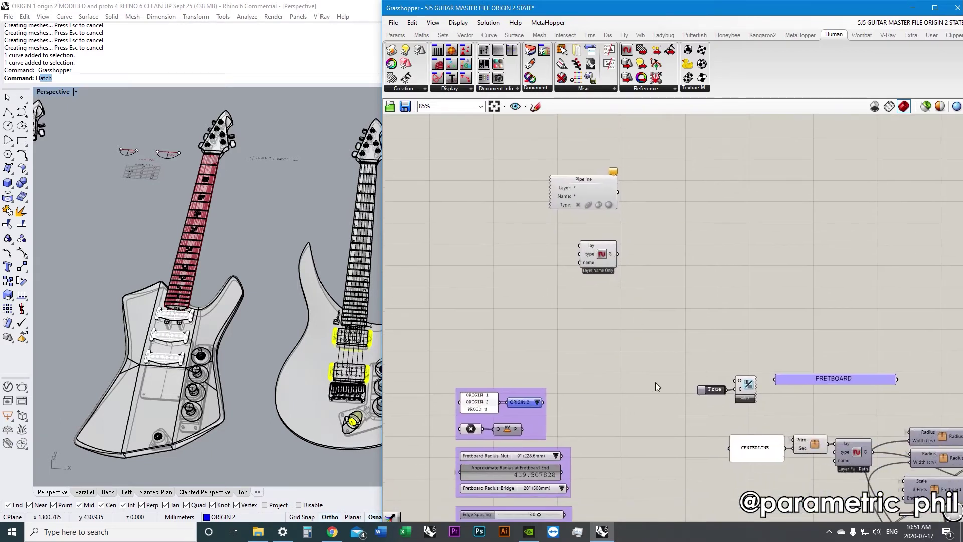
scroll(647, 369, "up", 3)
left_click(579, 210)
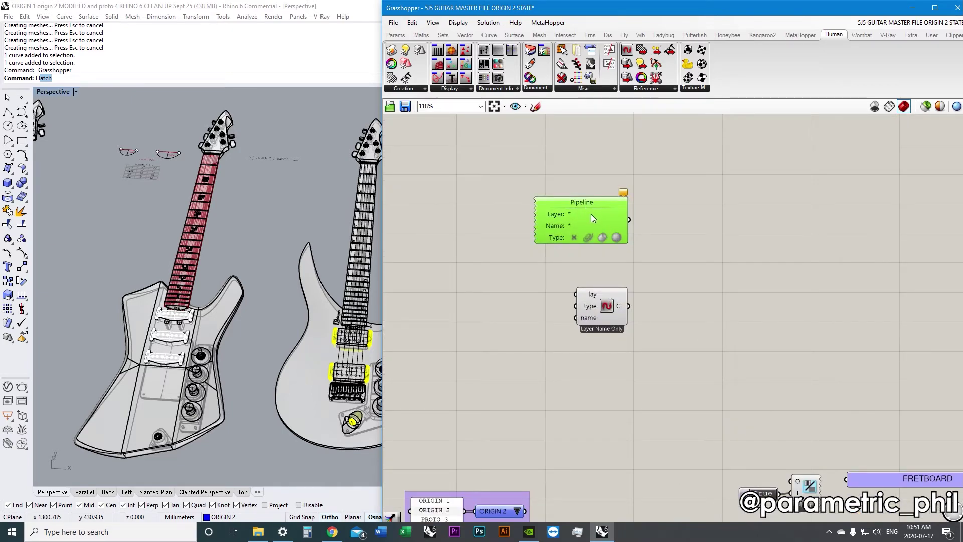
scroll(590, 214, "up", 3)
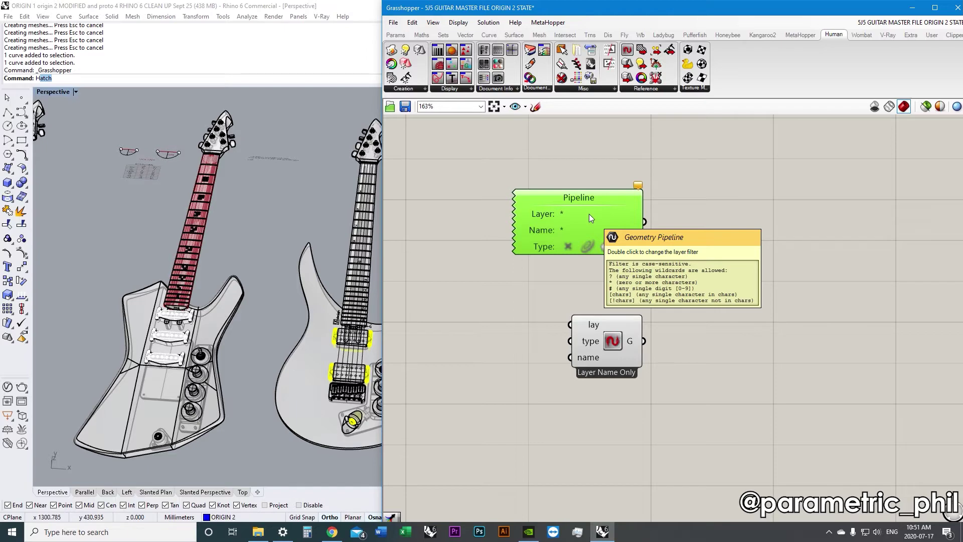
left_click(609, 328)
scroll(607, 294, "down", 3)
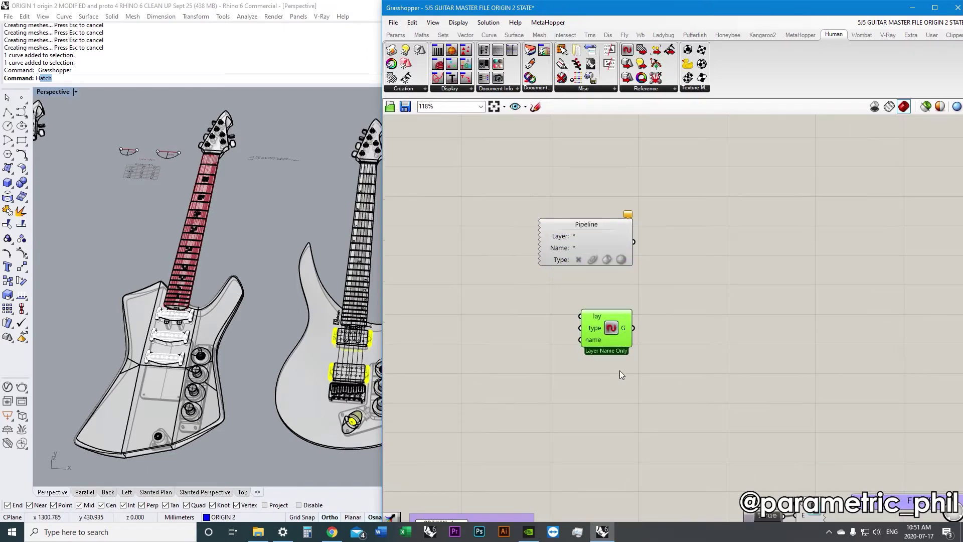
Look over the guitar definition's parameter groups, the fretboard and strings clusters, the guitar models and both pipeline components.
scroll(619, 341, "down", 2)
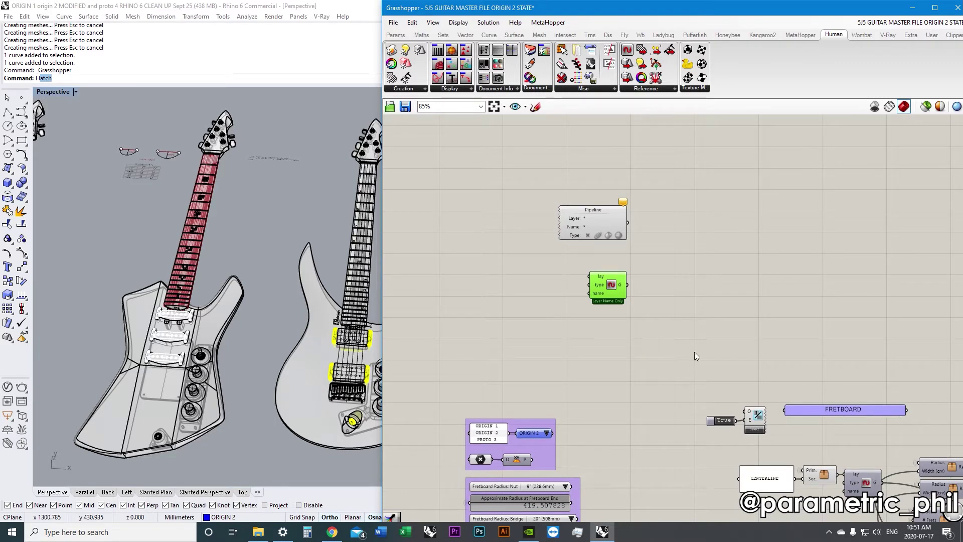
scroll(648, 372, "down", 2)
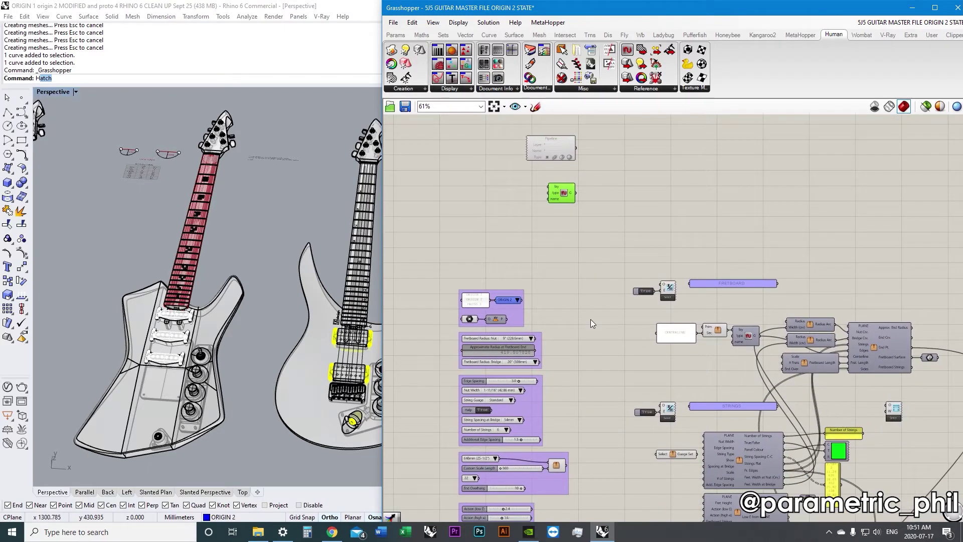
scroll(591, 319, "up", 1)
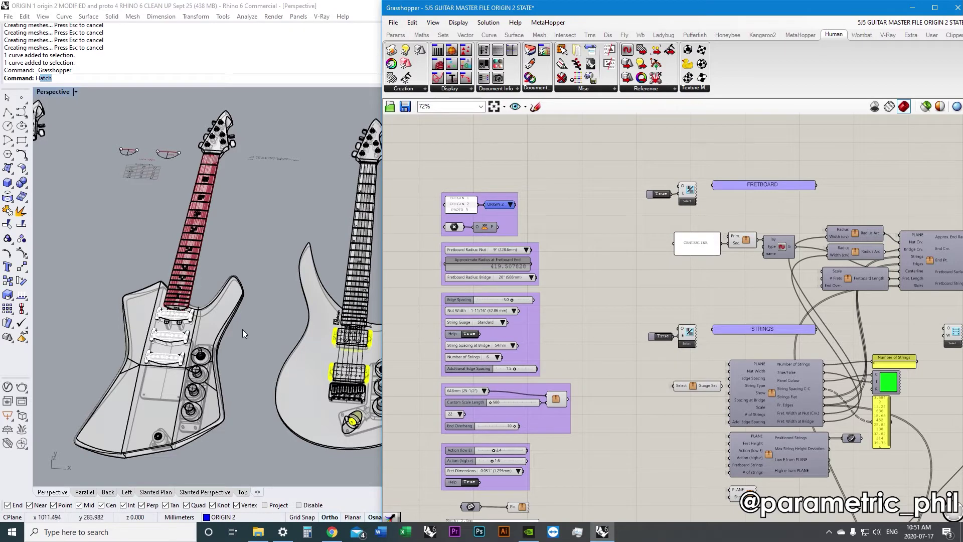
scroll(242, 326, "down", 2)
scroll(241, 326, "up", 3)
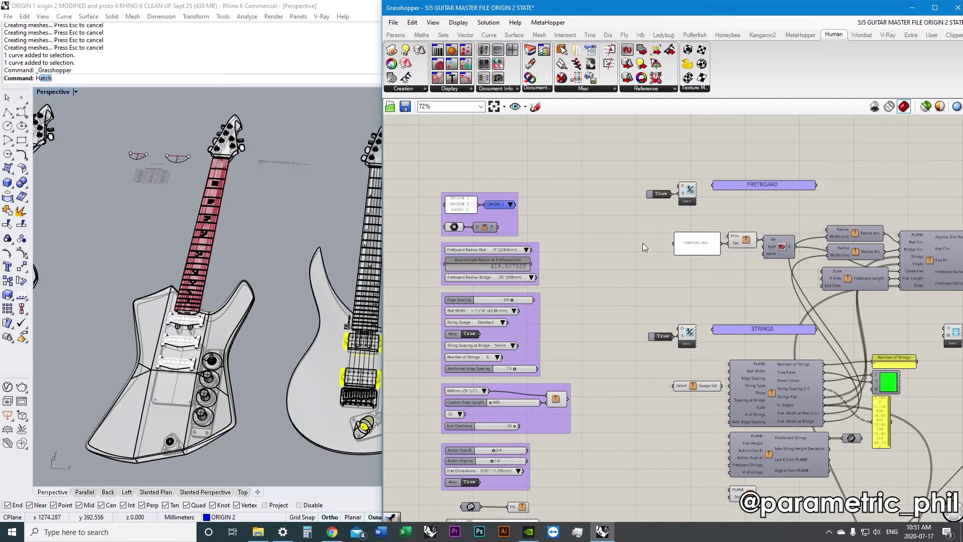
scroll(638, 244, "down", 2)
right_click_drag(628, 252, 600, 397)
scroll(572, 228, "up", 4)
scroll(625, 387, "down", 3)
scroll(644, 442, "up", 2)
scroll(589, 317, "up", 2)
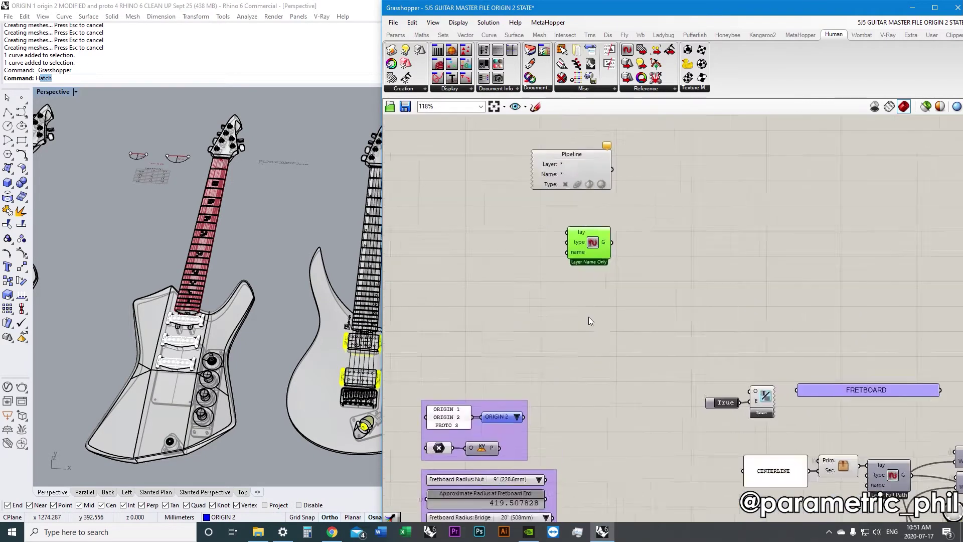
scroll(588, 317, "up", 1)
right_click_drag(568, 241, 598, 357)
left_click(576, 284)
right_click_drag(594, 256, 595, 317)
scroll(595, 309, "up", 3)
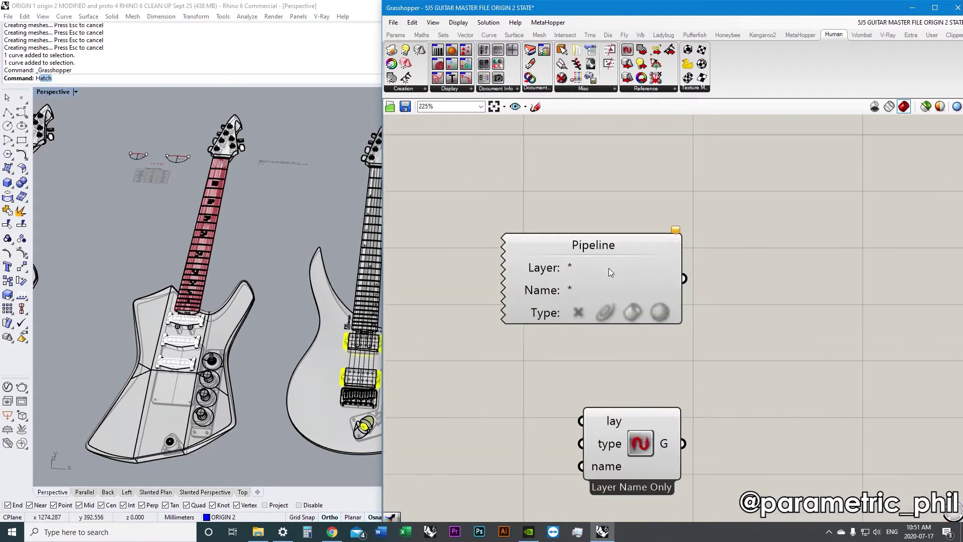
right_click_drag(609, 267, 616, 250)
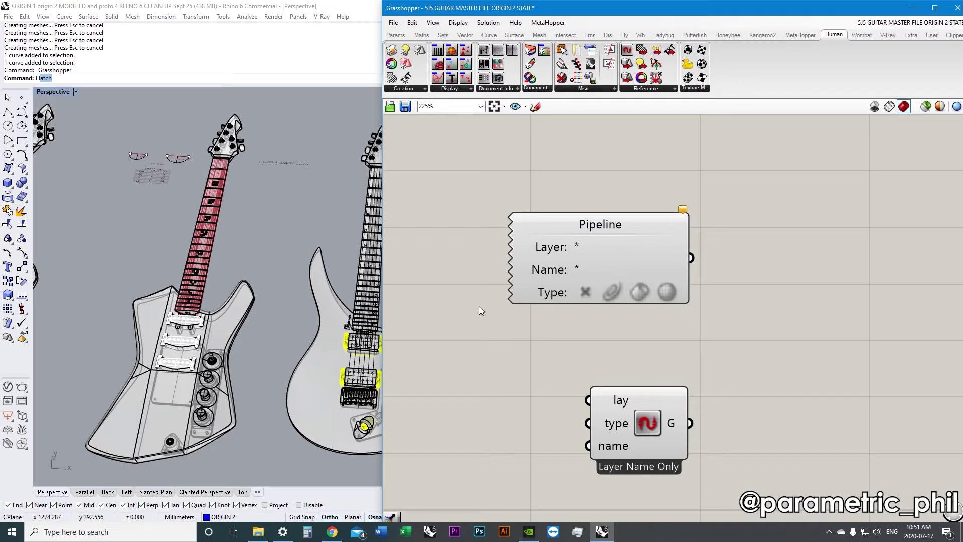
Select the angular guitar body in the model and add a Brep parameter above the Geometry Pipeline.
scroll(239, 333, "down", 5)
scroll(219, 297, "up", 3)
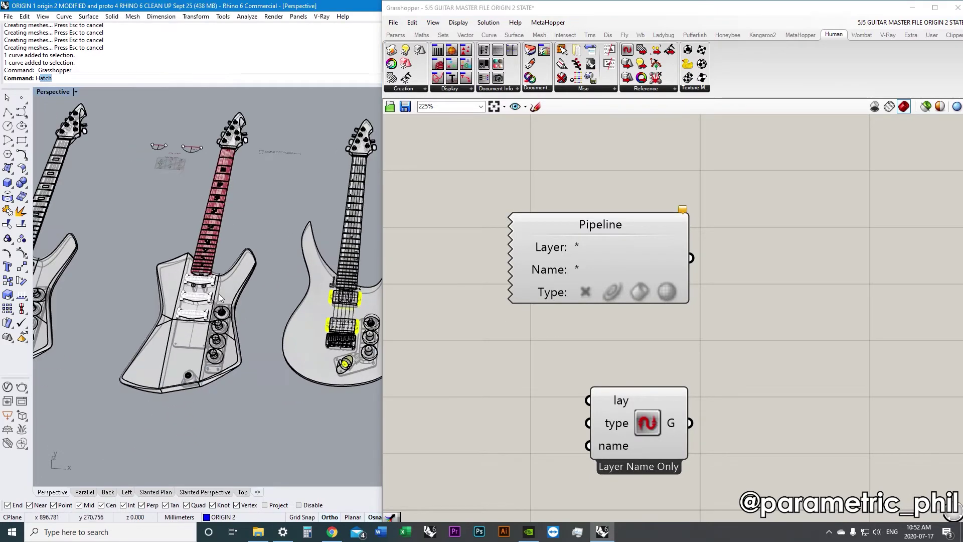
scroll(221, 271, "up", 3)
left_click(231, 278)
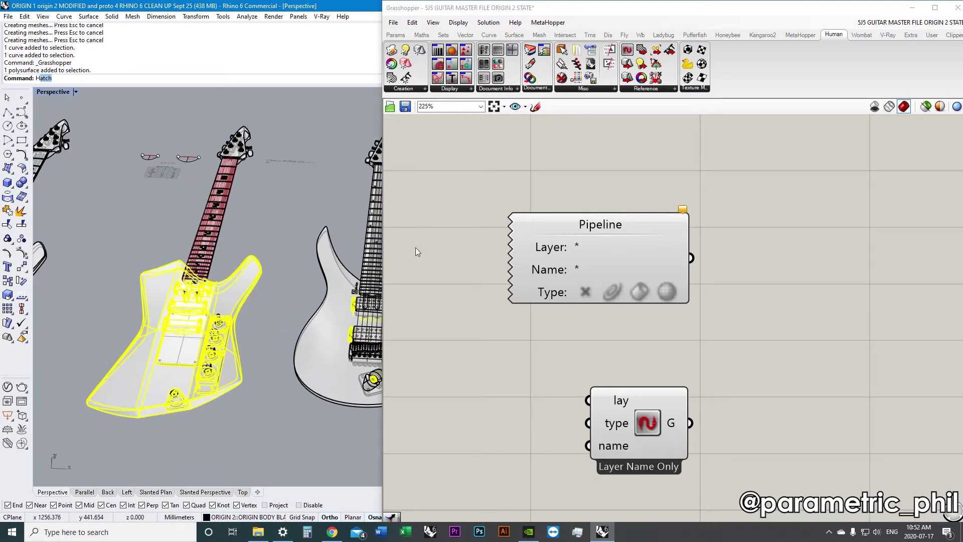
right_click_drag(449, 275, 433, 408)
double_click(609, 241)
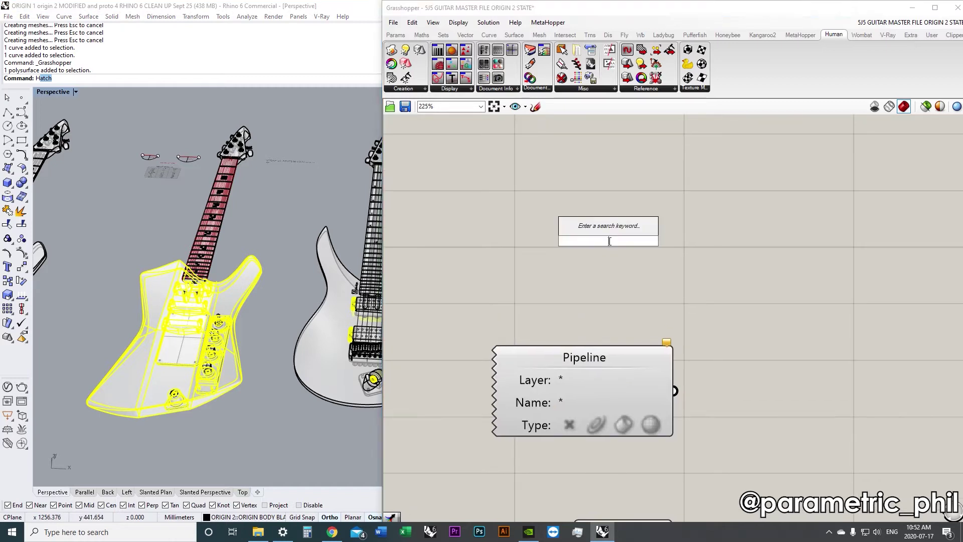
type("brep")
left_click(582, 215)
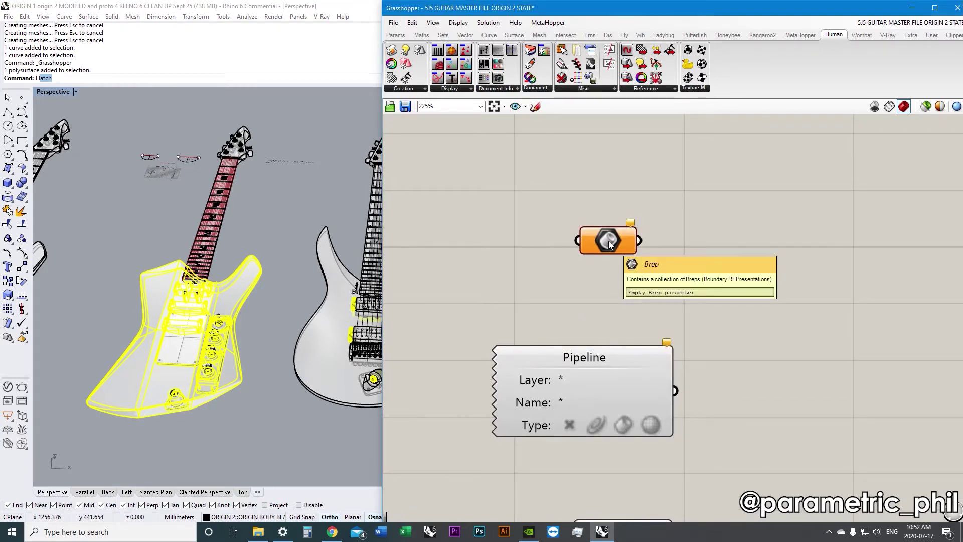
left_click_drag(613, 243, 606, 204)
Reference the selected guitar body as the single Brep of the parameter and check its preview in the viewport.
right_click_drag(604, 203, 620, 282)
right_click(617, 279)
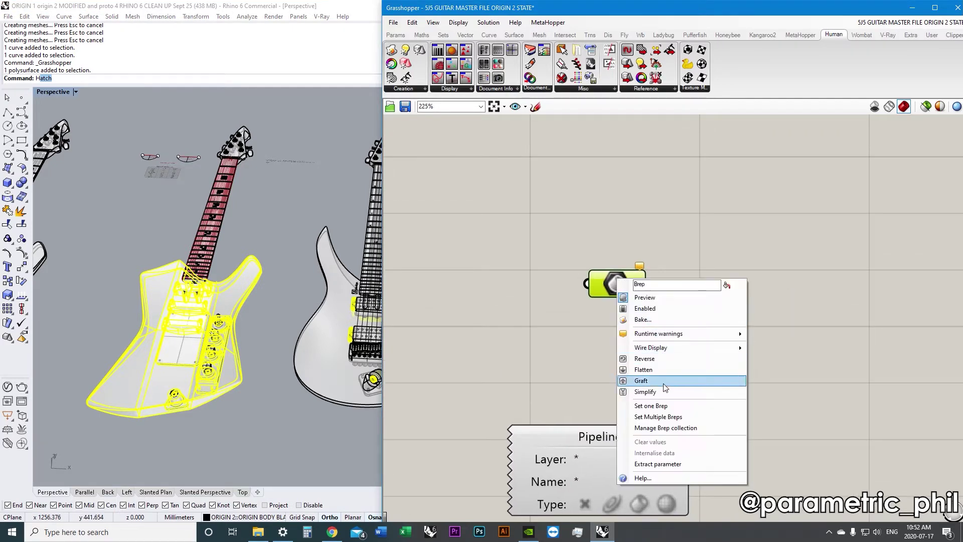
left_click(663, 406)
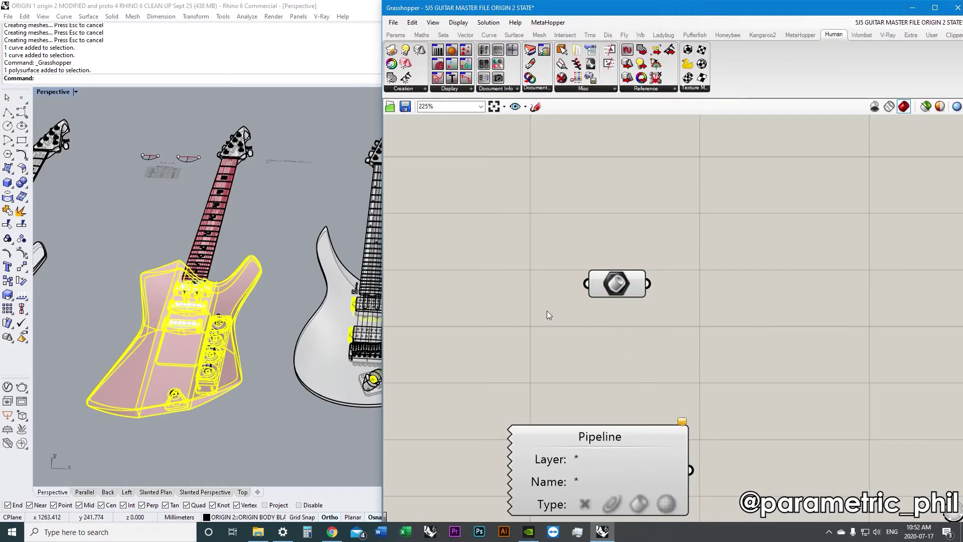
left_click(619, 285)
left_click(267, 329)
right_click_drag(267, 329, 245, 316)
scroll(593, 311, "down", 2)
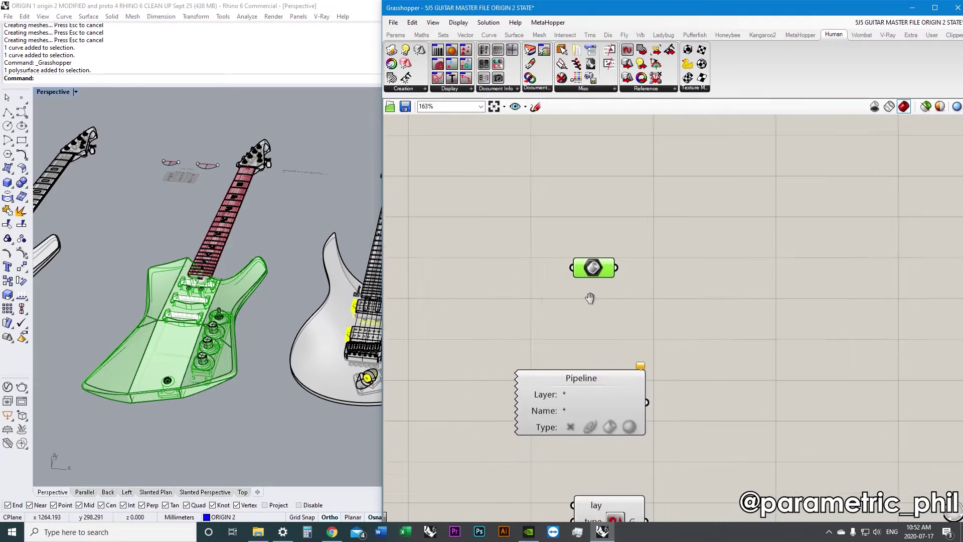
left_click(592, 309)
right_click_drag(594, 311, 598, 247)
left_click(594, 198)
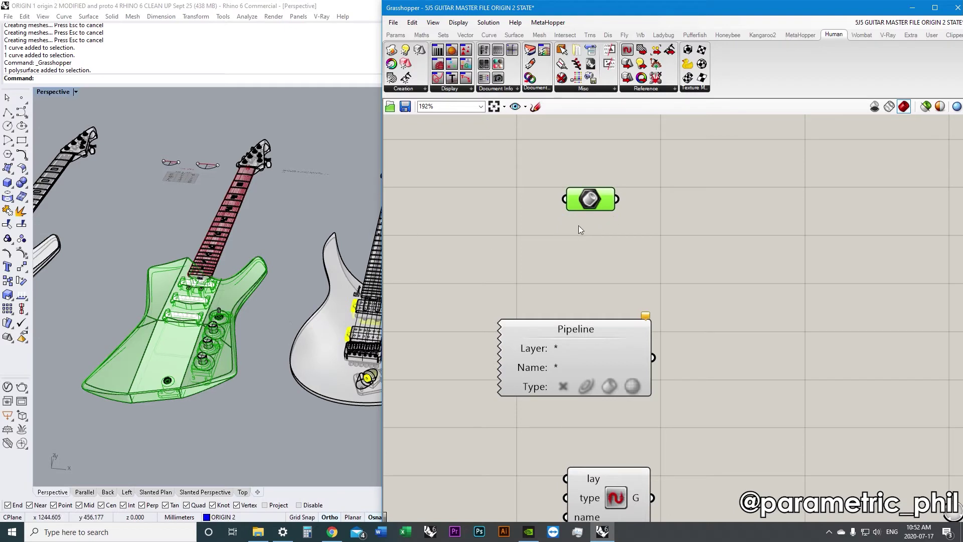
Review the Brep parameter's options and delete the parameter from the canvas.
right_click(589, 200)
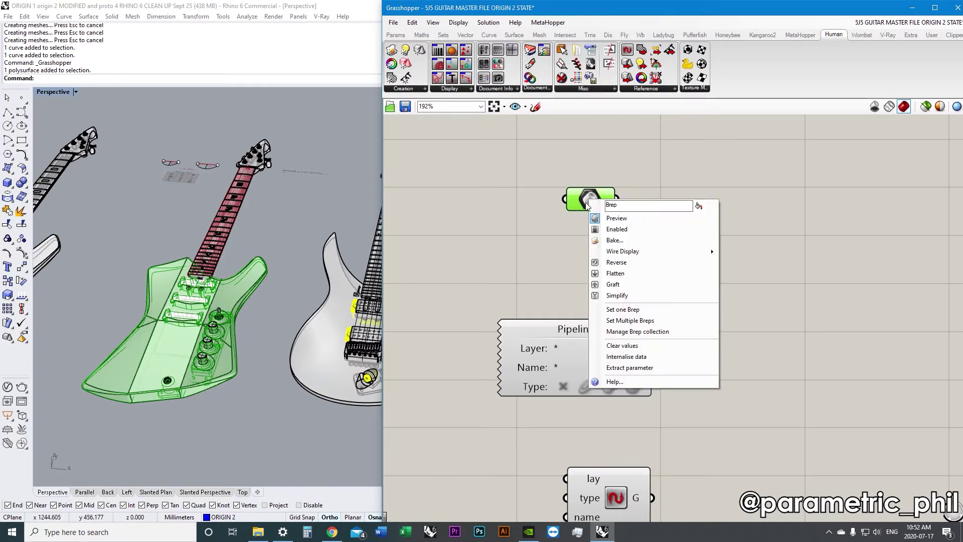
left_click(552, 255)
left_click_drag(586, 201, 602, 215)
key("Delete")
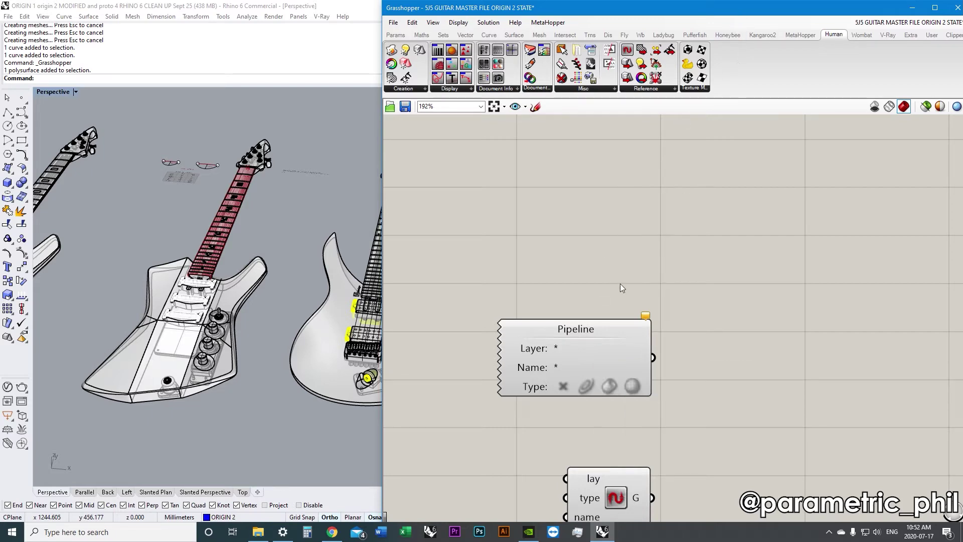
Move the Grasshopper window to expose the model's layer list and review the Geometry Pipeline's filter and type options.
right_click_drag(622, 288, 621, 204)
left_click_drag(731, 11, 485, 18)
right_click(329, 258)
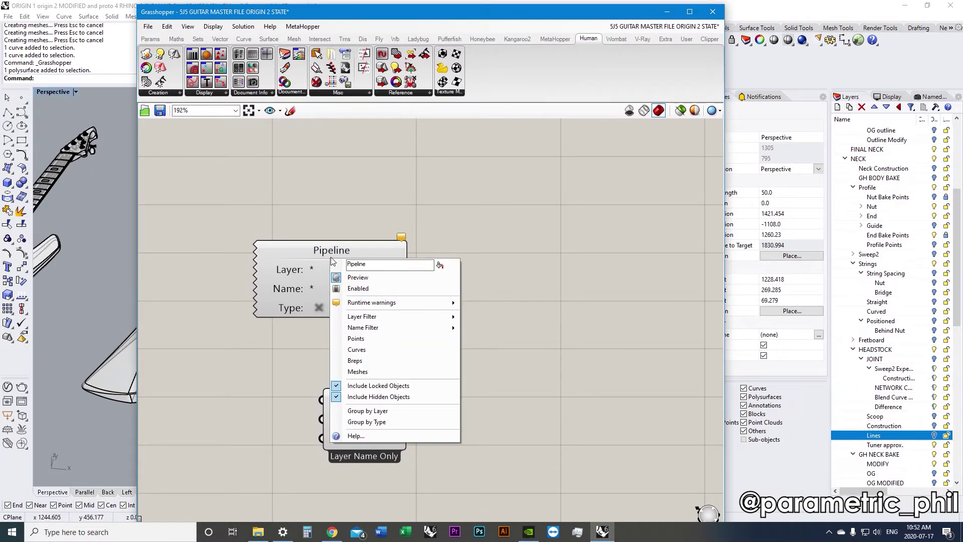
left_click(352, 215)
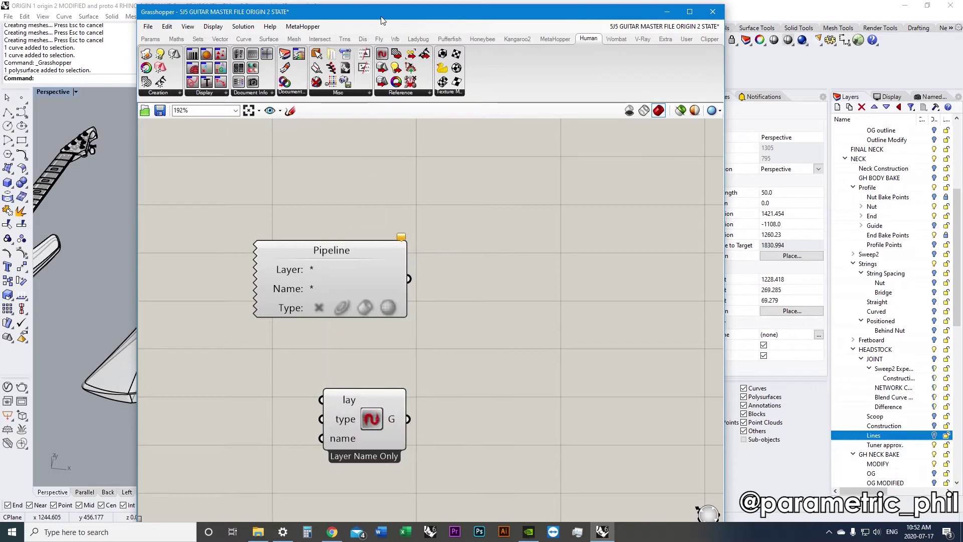
Select the angular guitar body in the model and reposition the Grasshopper window so the whole guitar and layer list show.
left_click_drag(382, 15, 421, 18)
left_click(142, 334)
scroll(81, 349, "down", 3)
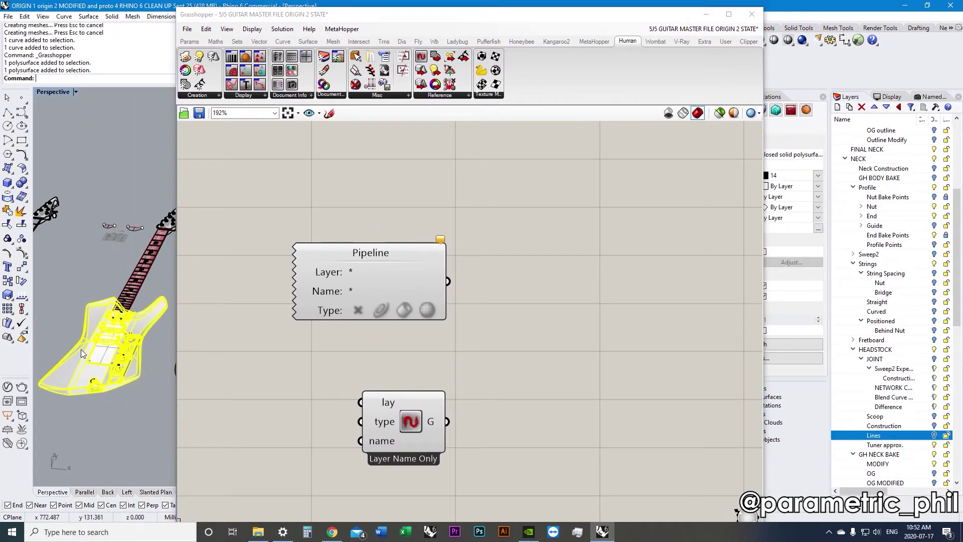
left_click_drag(419, 11, 480, 7)
scroll(165, 323, "up", 3)
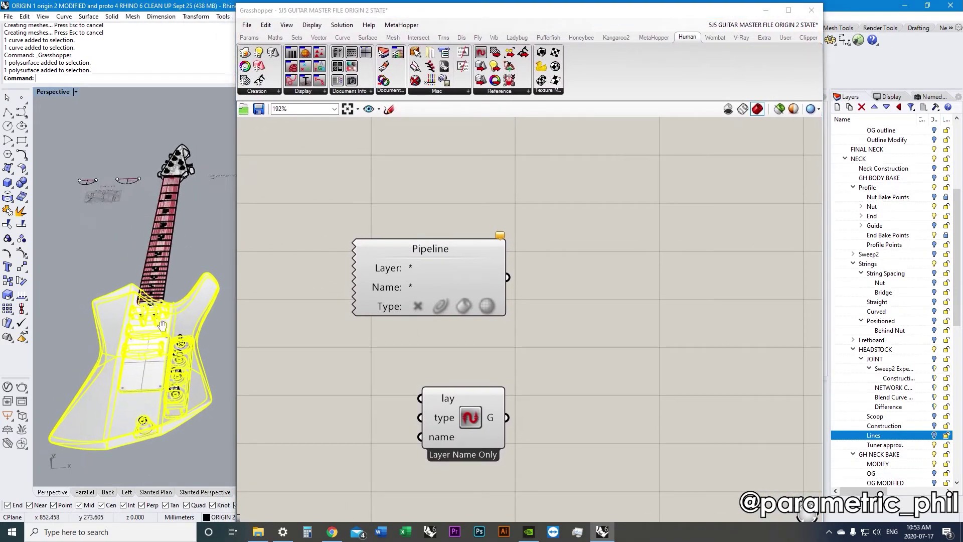
Select layer 14 under ORIGIN 2's ORIGIN BODY BLANK in the model's layer list.
scroll(888, 278, "up", 6)
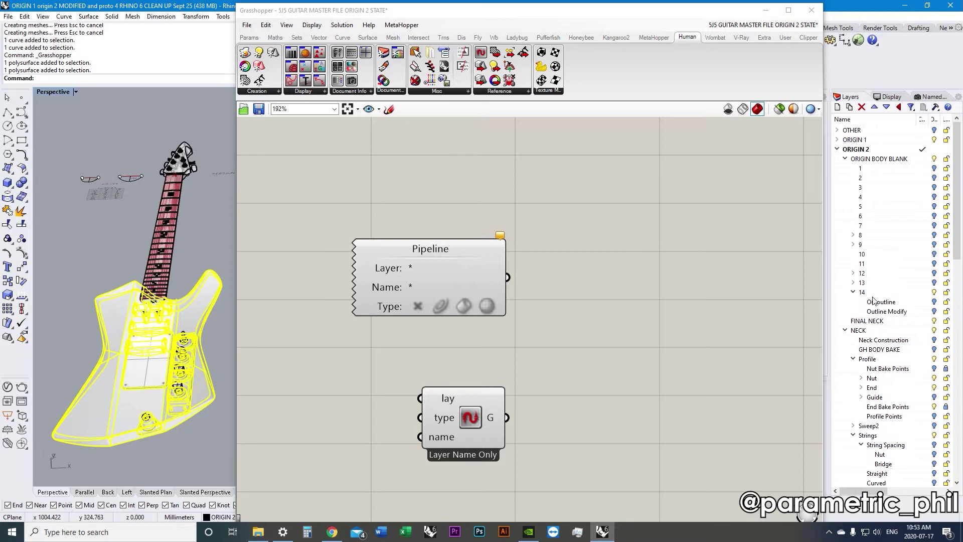
left_click(877, 291)
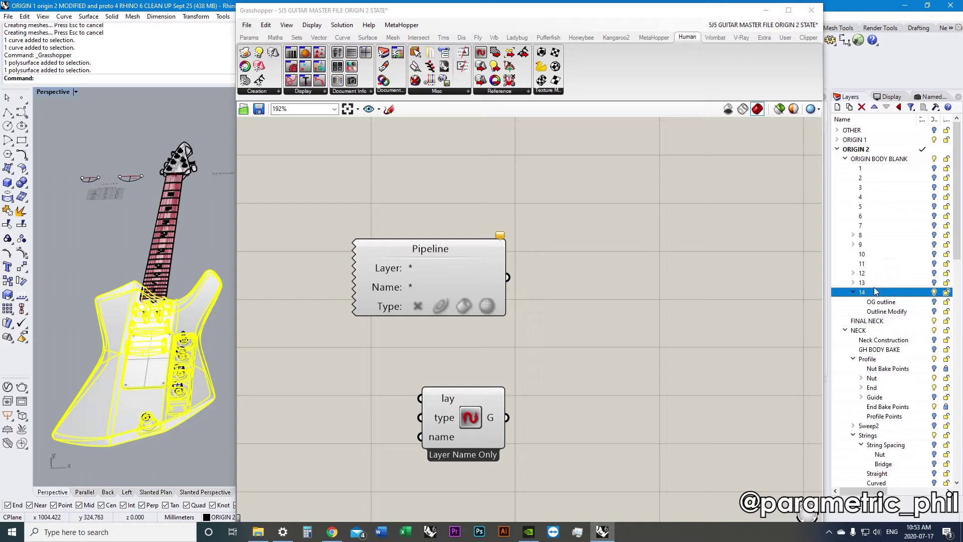
left_click(423, 266)
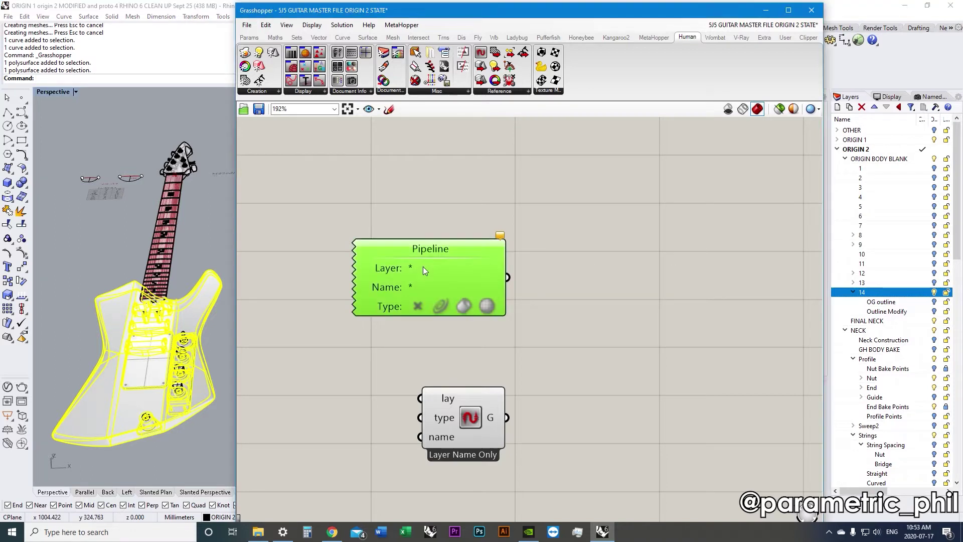
left_click(424, 266)
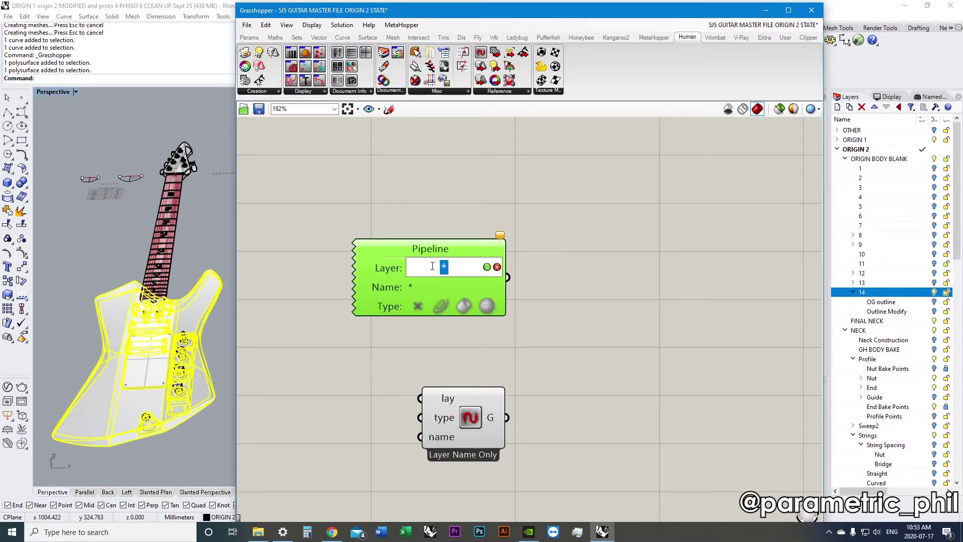
key("Return")
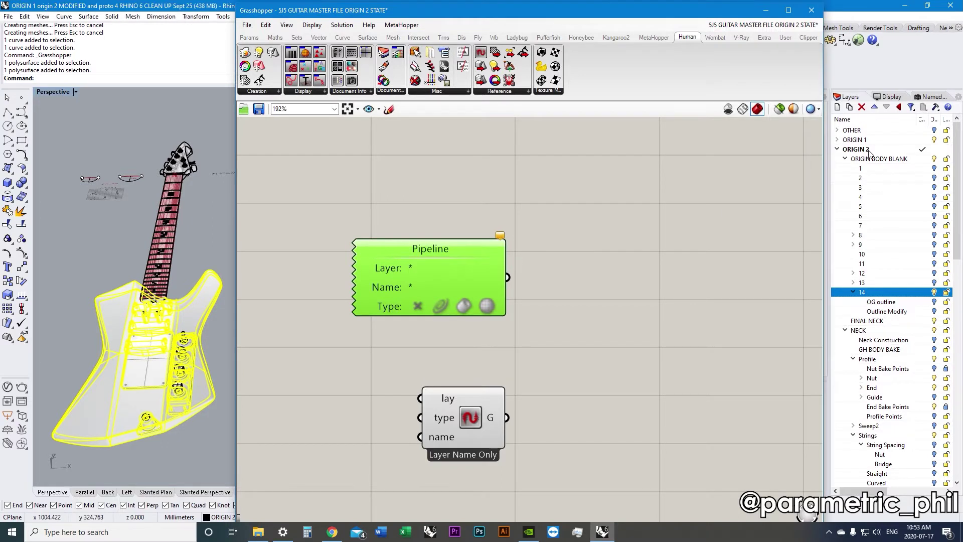
Set the Pipeline's layer filter to ORIGIN 2::ORIGIN BODY BLACK::14.
left_click(417, 267)
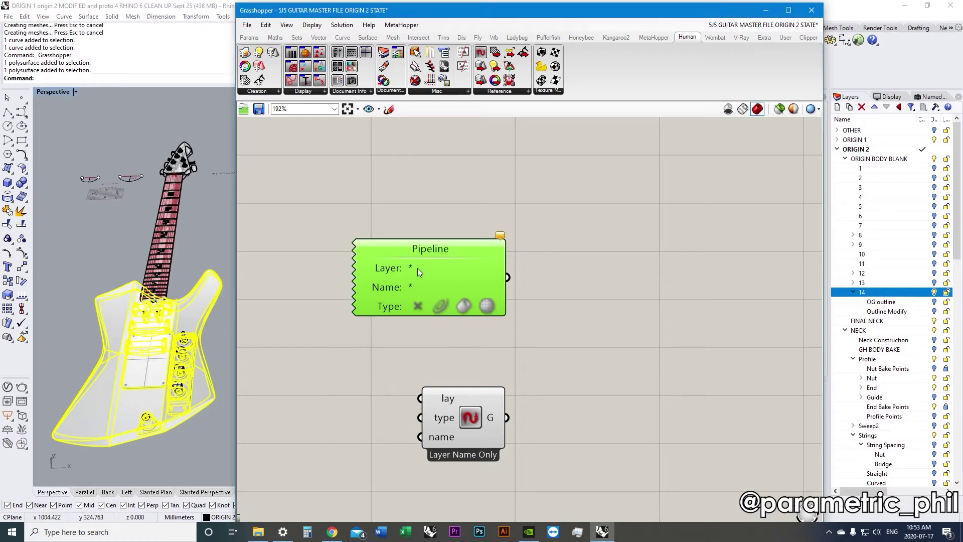
left_click(417, 268)
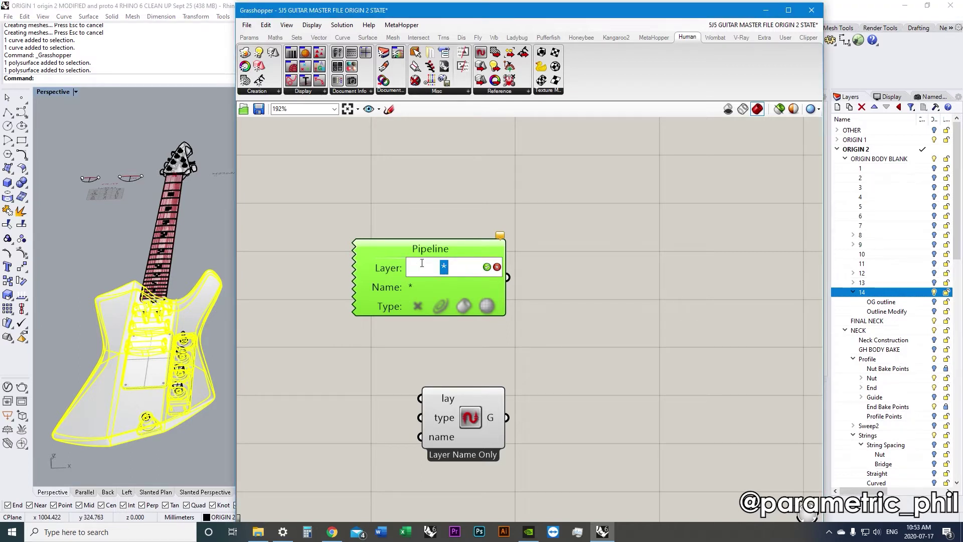
type("OR")
type("IGIN 2")
type("::")
type("ORIN")
key("BackSpace")
type("GIN")
type(" BODY B")
type("LACK:")
type(":")
type("14")
left_click(487, 267)
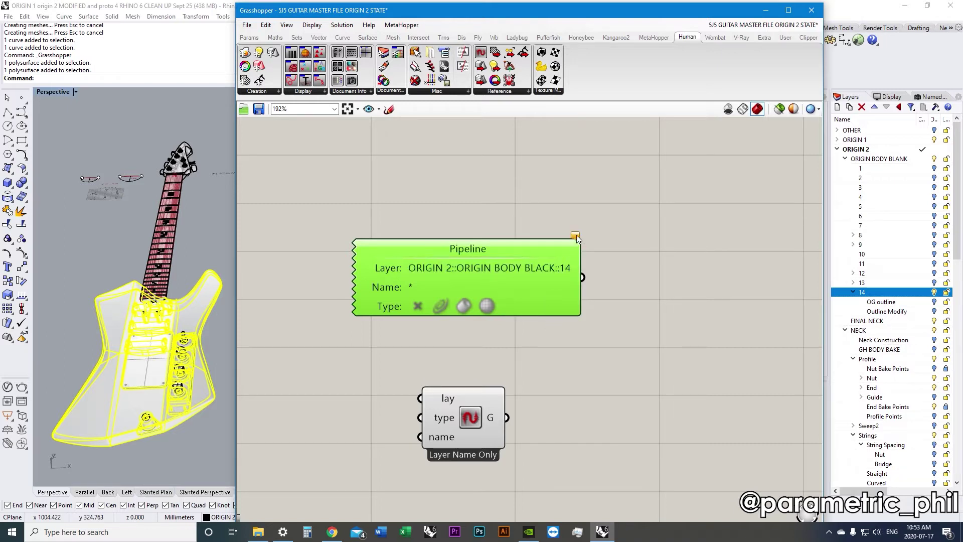
Read the Pipeline's warning and align the component above the Layer Name Only component on the canvas.
mouse_move(576, 237)
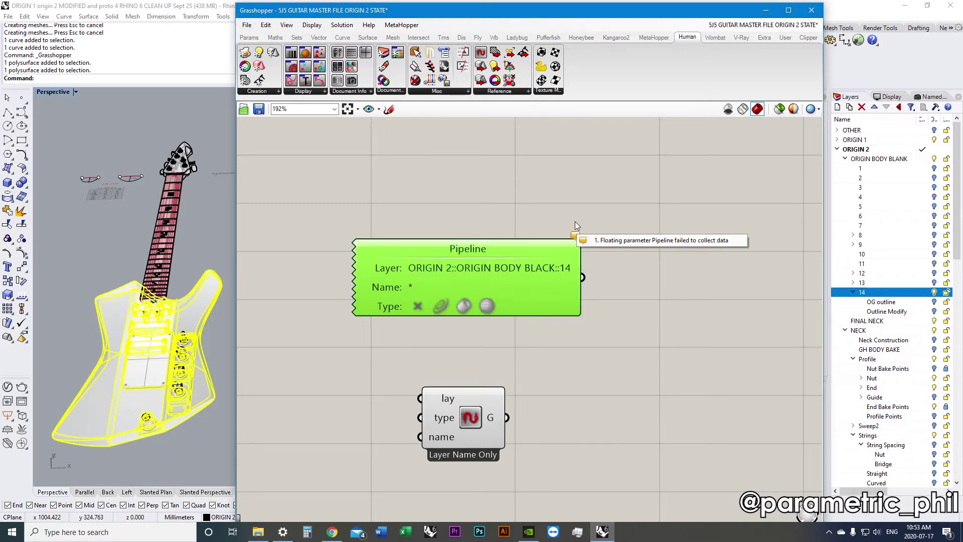
left_click(548, 214)
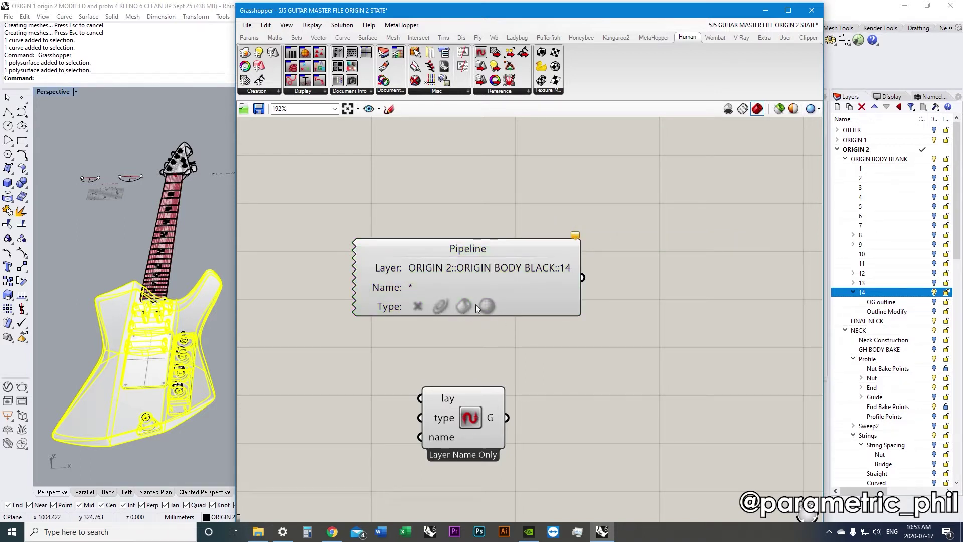
left_click_drag(483, 258, 489, 251)
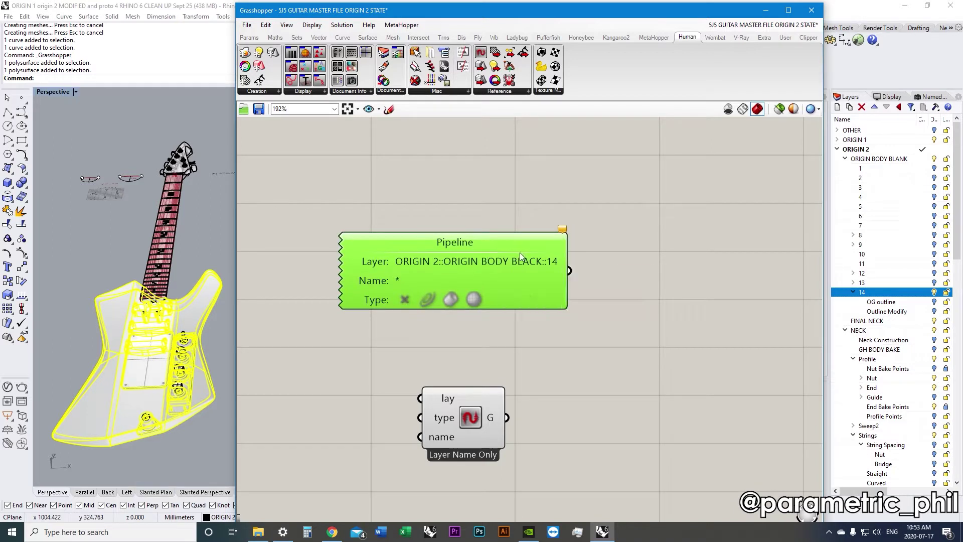
left_click_drag(528, 260, 470, 269)
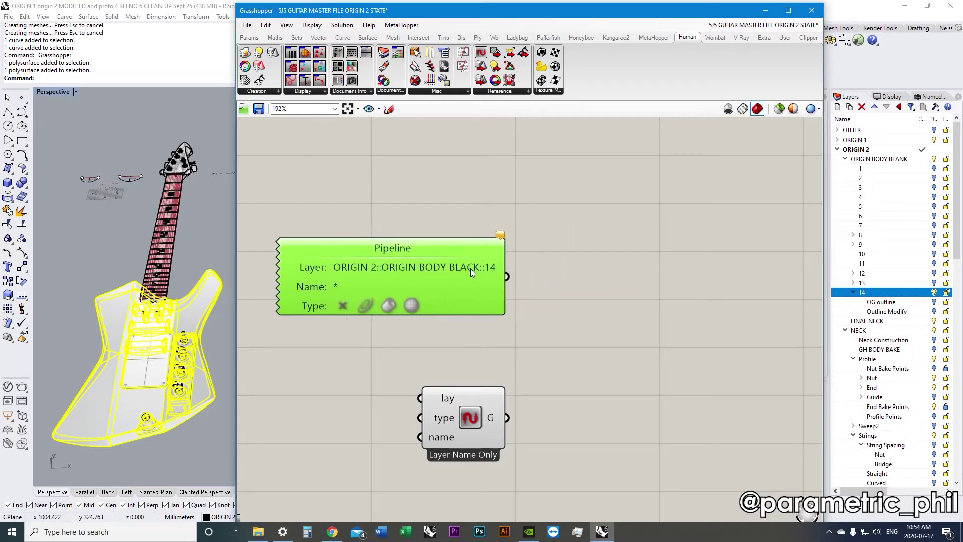
right_click_drag(457, 298, 479, 293)
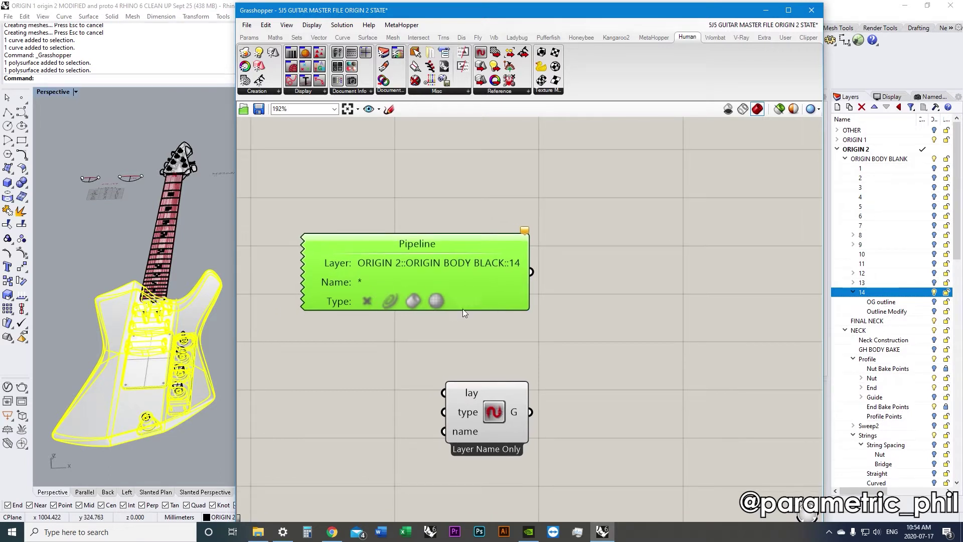
Restrict the Pipeline's type filter to Breps, then disable and re-enable the component to refresh it.
left_click(414, 301)
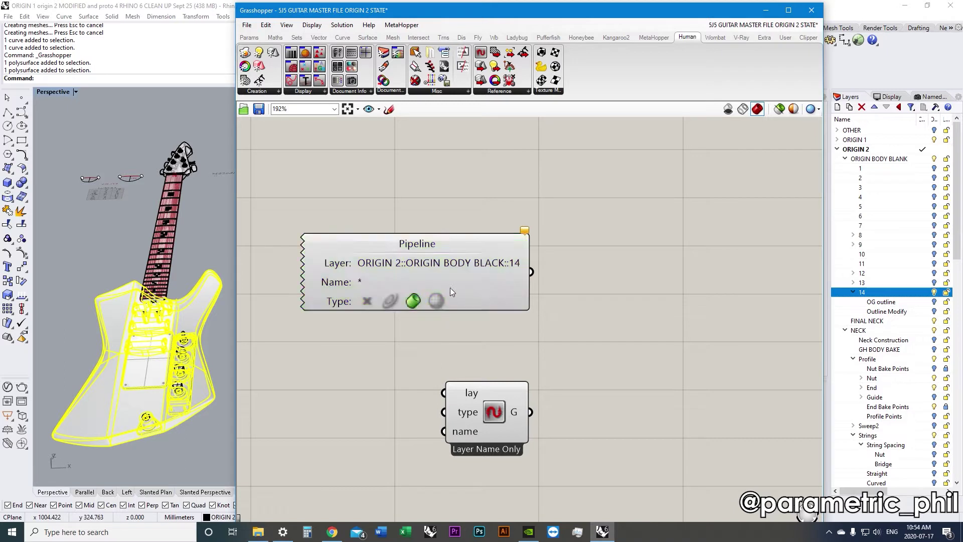
right_click(458, 266)
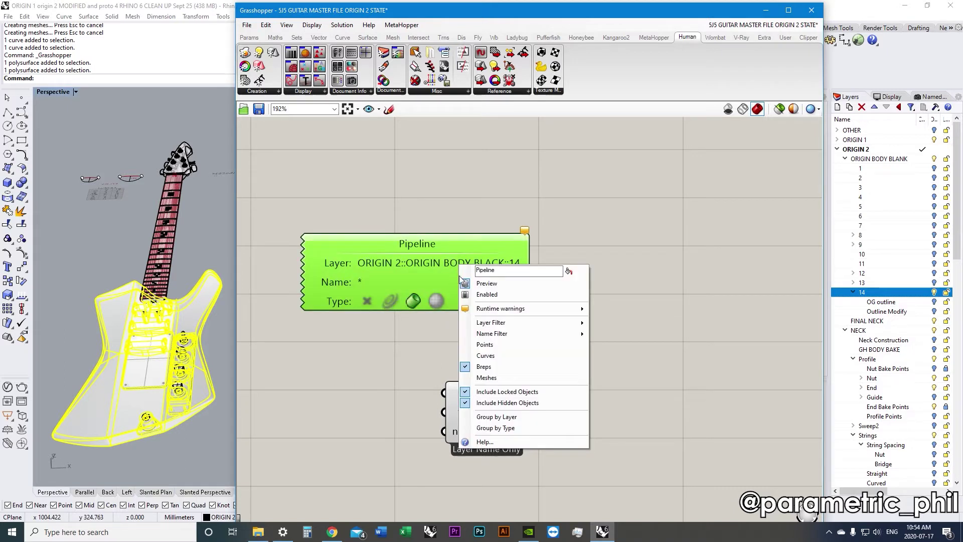
left_click(516, 294)
right_click(487, 273)
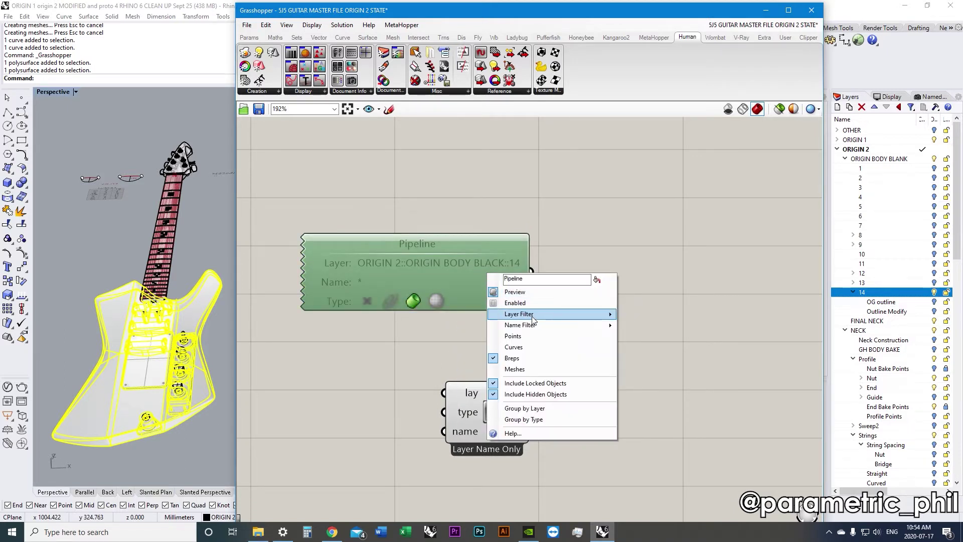
left_click(516, 294)
left_click(550, 276)
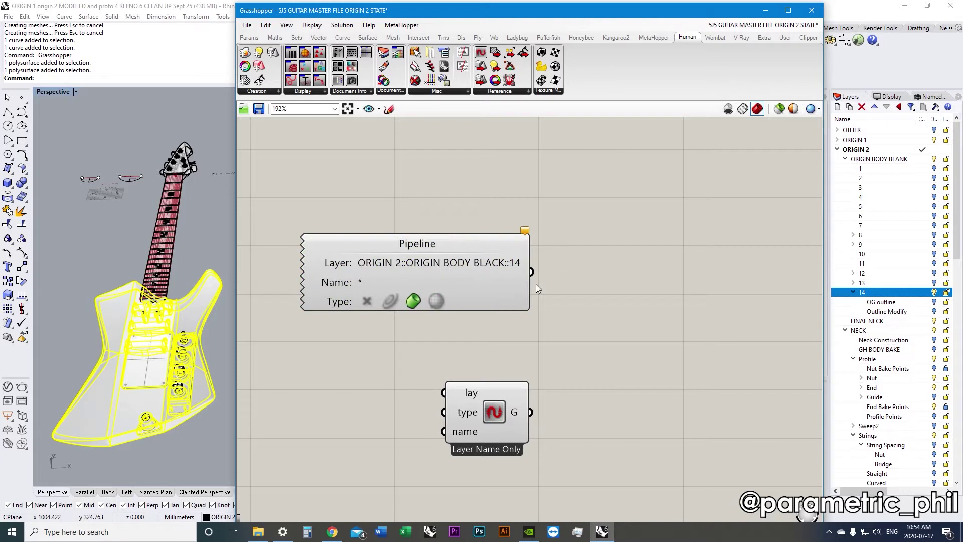
Correct the Pipeline's layer filter to ORIGIN 2::ORIGIN BODY BLANK::14.
mouse_move(683, 12)
left_mouse_down()
mouse_move(613, 11)
mouse_move(689, 26)
left_mouse_up()
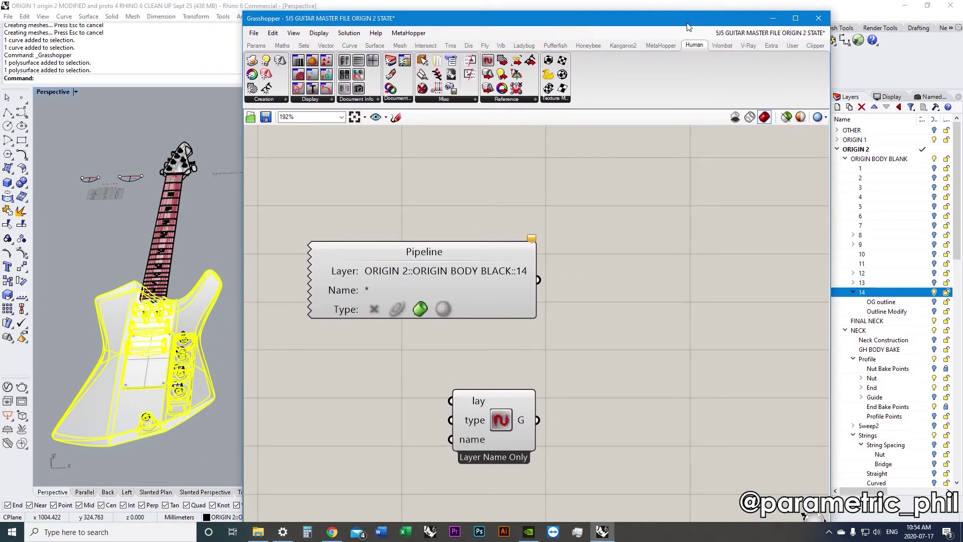
left_click(498, 271)
left_click(499, 271)
left_click(474, 270)
key("BackSpace")
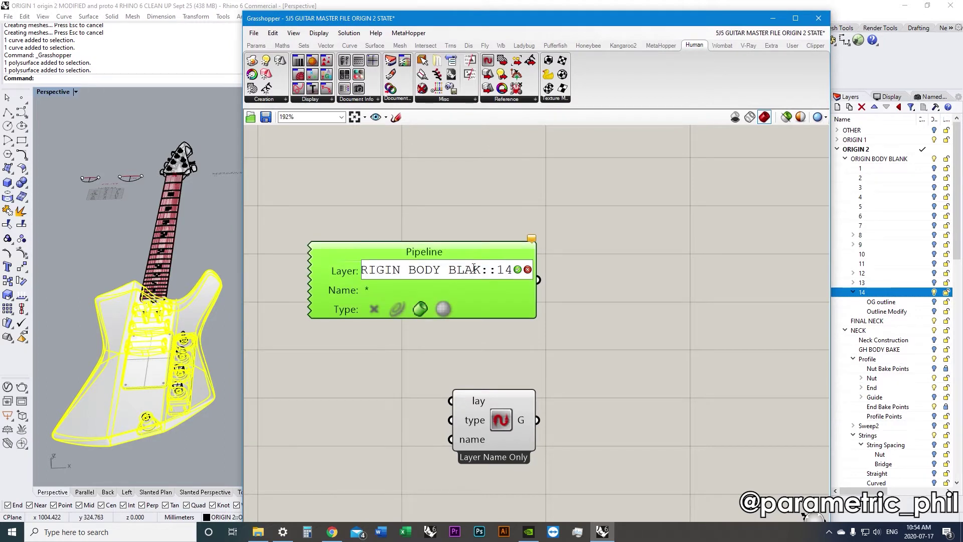
type("N")
left_click(517, 271)
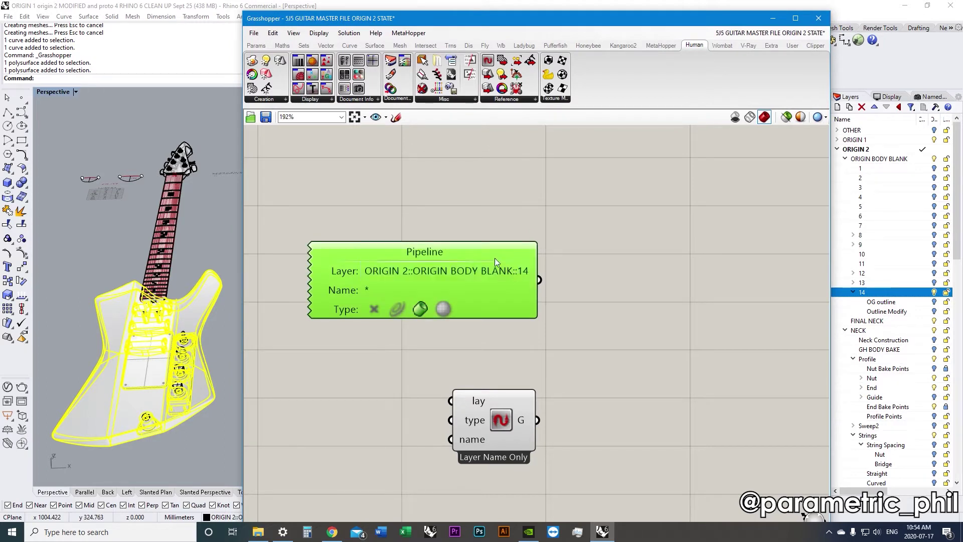
Move the Pipeline component slightly up and check its guitar body preview by selecting and deselecting it.
mouse_move(506, 261)
left_mouse_down()
mouse_move(492, 252)
mouse_move(504, 246)
left_mouse_up()
left_click(501, 212)
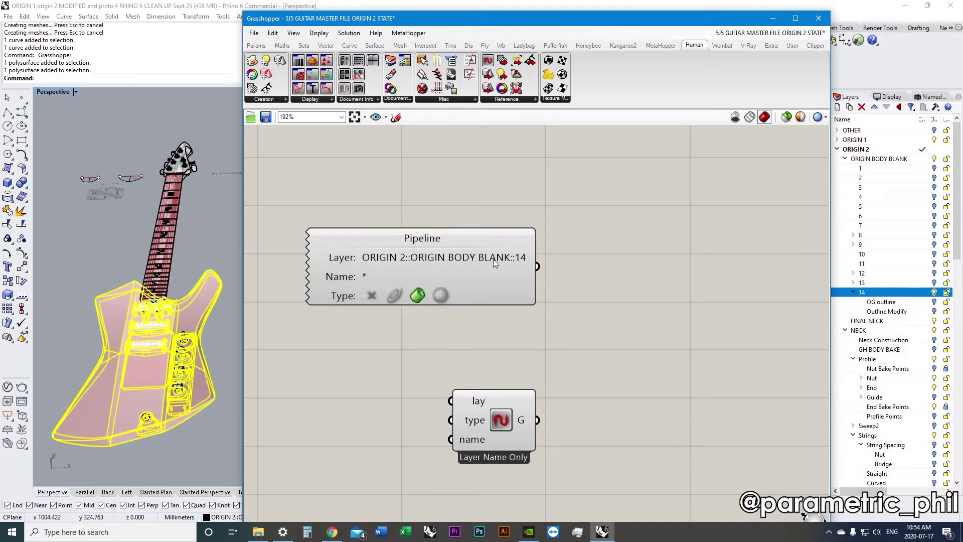
left_click(492, 256)
left_click(493, 202)
left_click(492, 231)
left_click(504, 196)
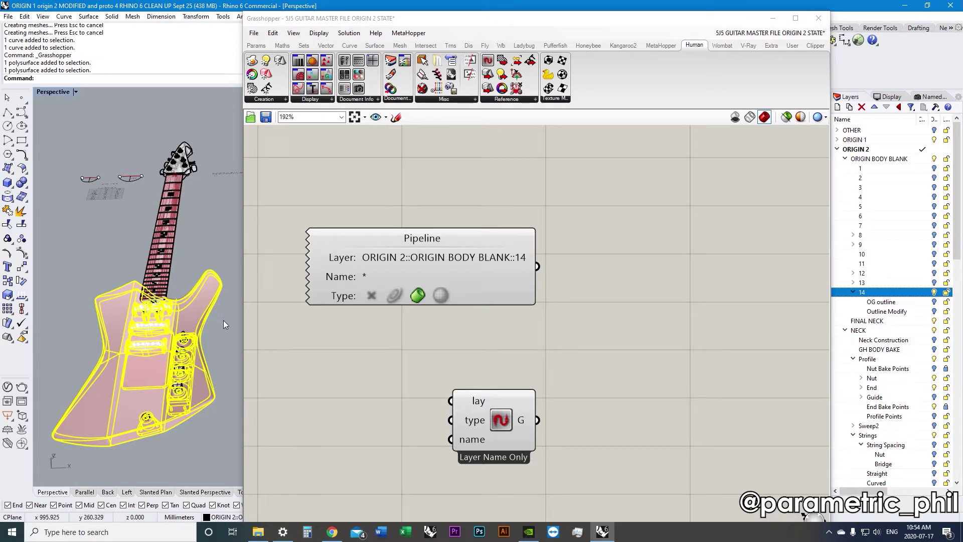
Add a Brep parameter to the canvas and place it above the Pipeline component.
scroll(469, 339, "down", 2)
right_click_drag(469, 339, 490, 376)
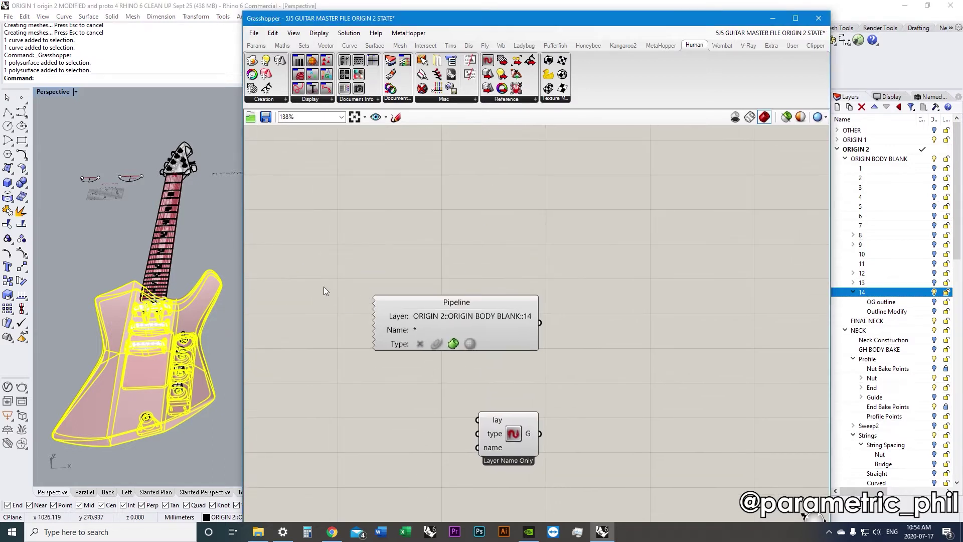
right_click_drag(391, 247, 381, 285)
left_click_drag(471, 347, 473, 352)
double_click(481, 297)
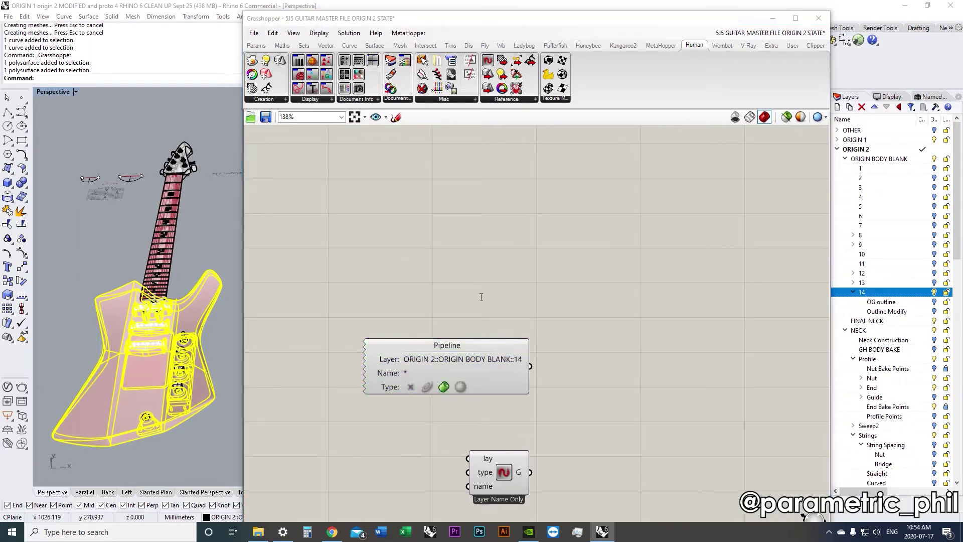
type("brep")
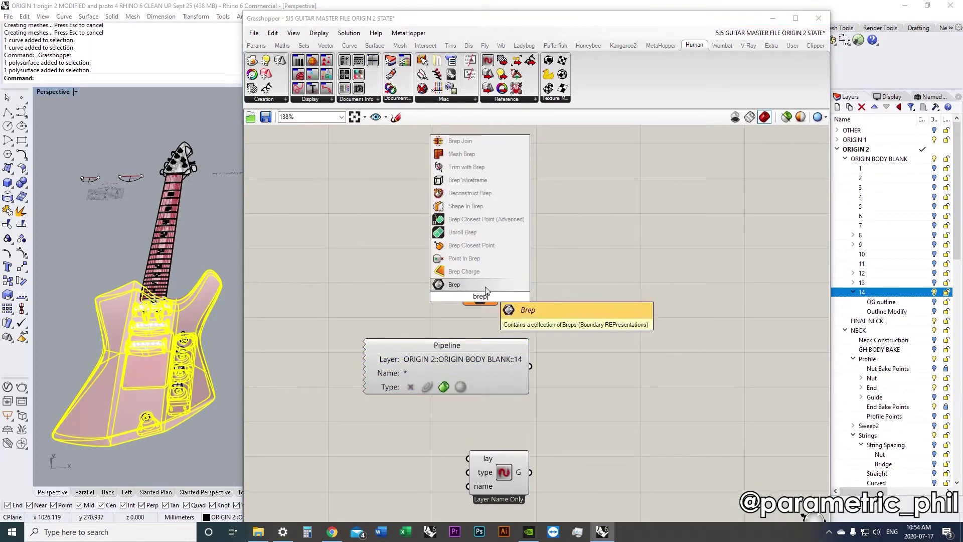
left_click(495, 287)
left_click_drag(495, 285, 517, 267)
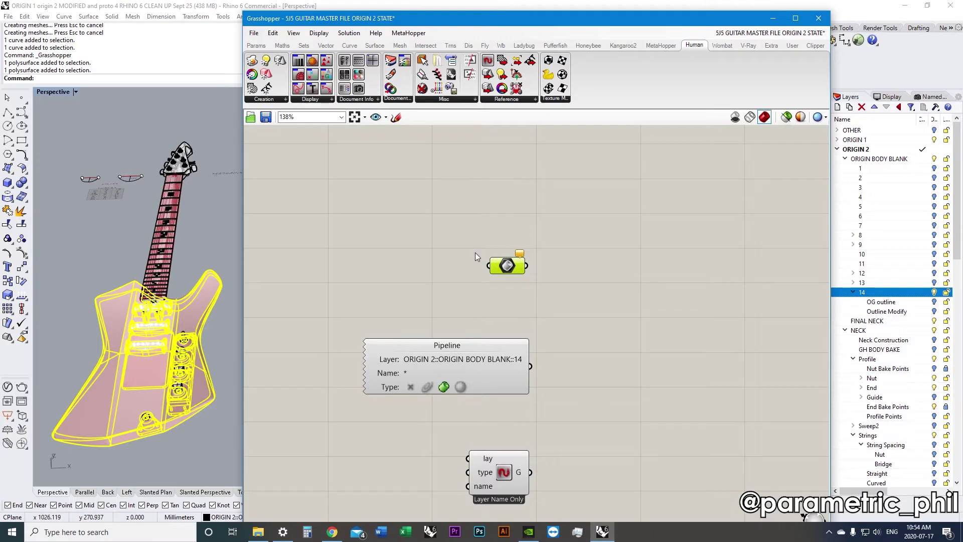
left_click(488, 246)
Disable the Pipeline component.
left_click(470, 384)
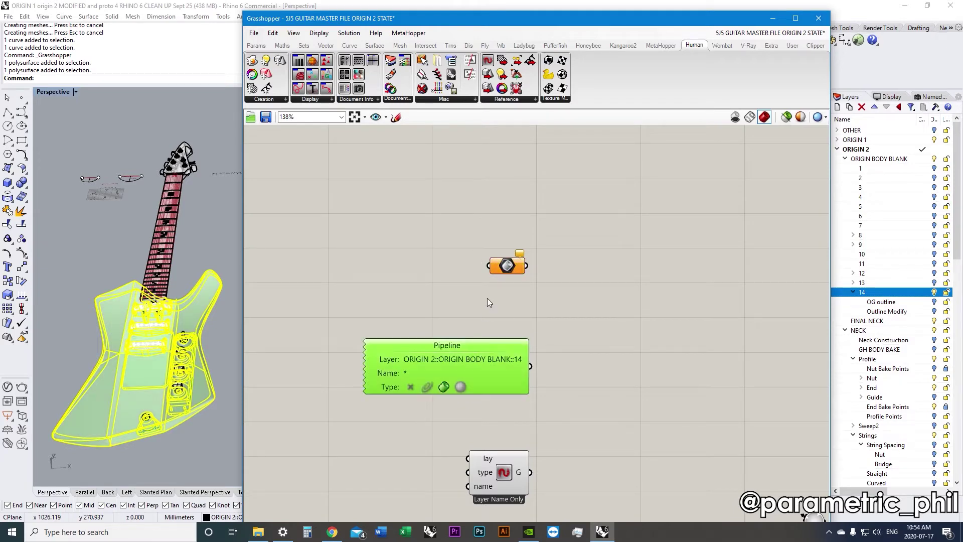
right_click(486, 298)
left_click(504, 337)
Reference the selected guitar body as the Brep parameter's single Brep and nudge the parameter on the canvas.
right_click(517, 271)
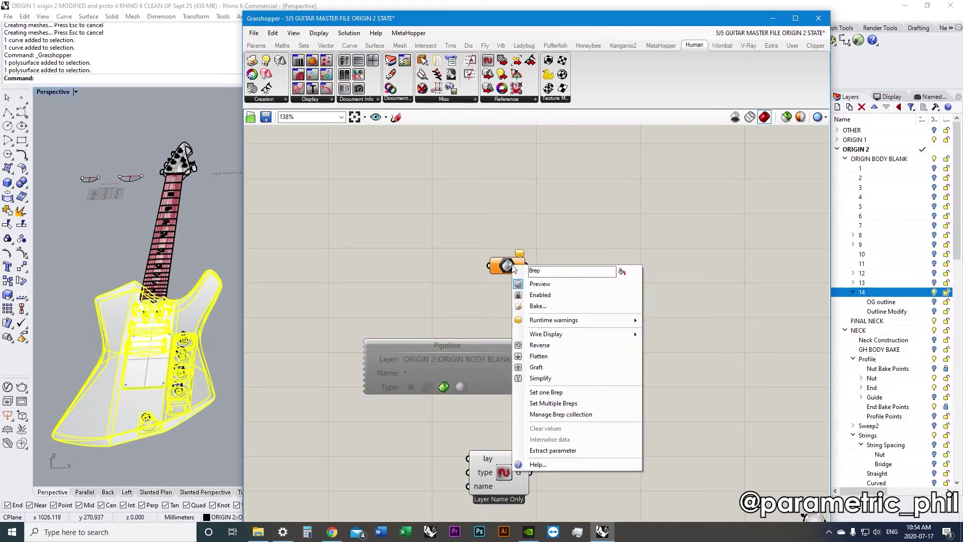
left_click(532, 394)
left_click(506, 274)
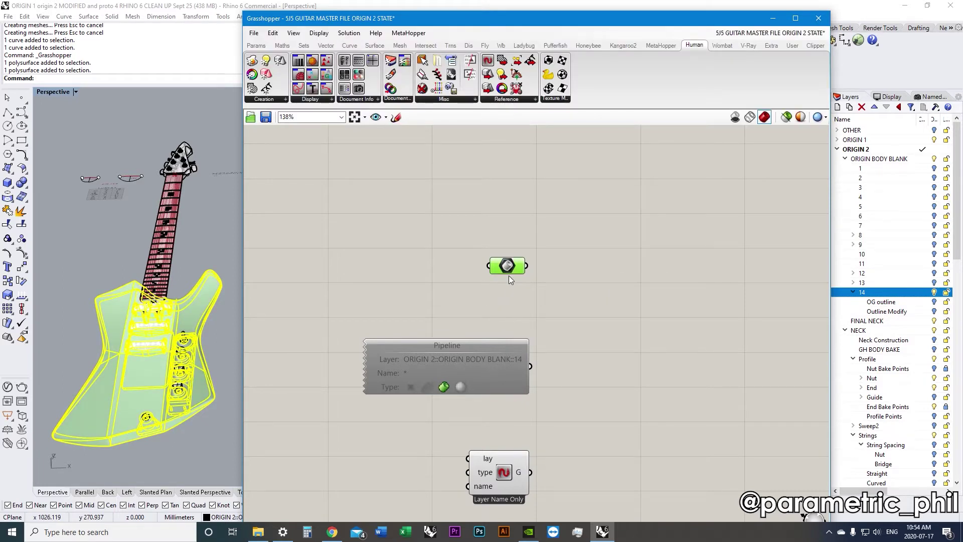
left_click_drag(509, 273, 514, 271)
left_click(347, 315)
Move the angular guitar body in the model away from its neck with the Move command.
left_click(188, 311)
scroll(209, 331, "down", 4)
right_click_drag(209, 331, 185, 310, "shift")
left_click(185, 313)
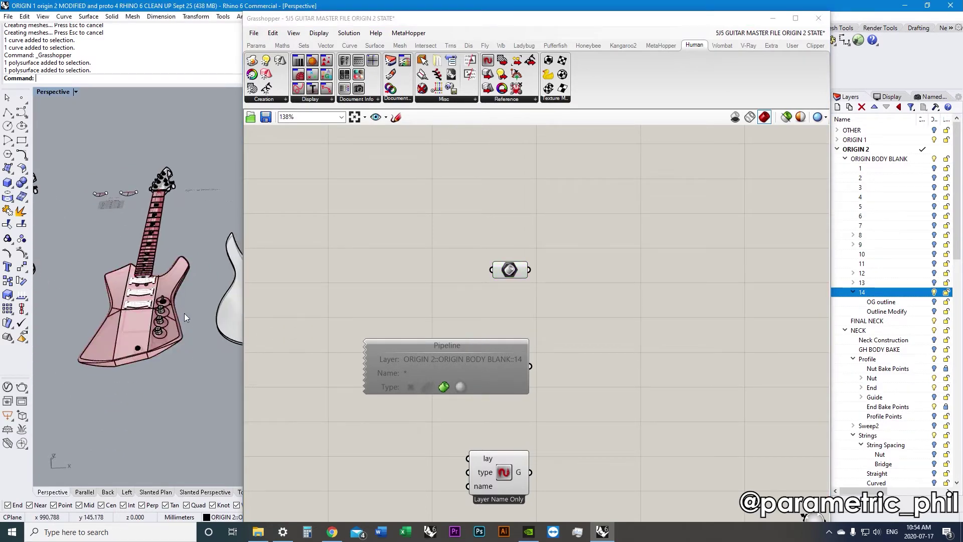
left_click(179, 341)
type("move")
key("Return")
left_click(179, 358)
left_click(194, 426)
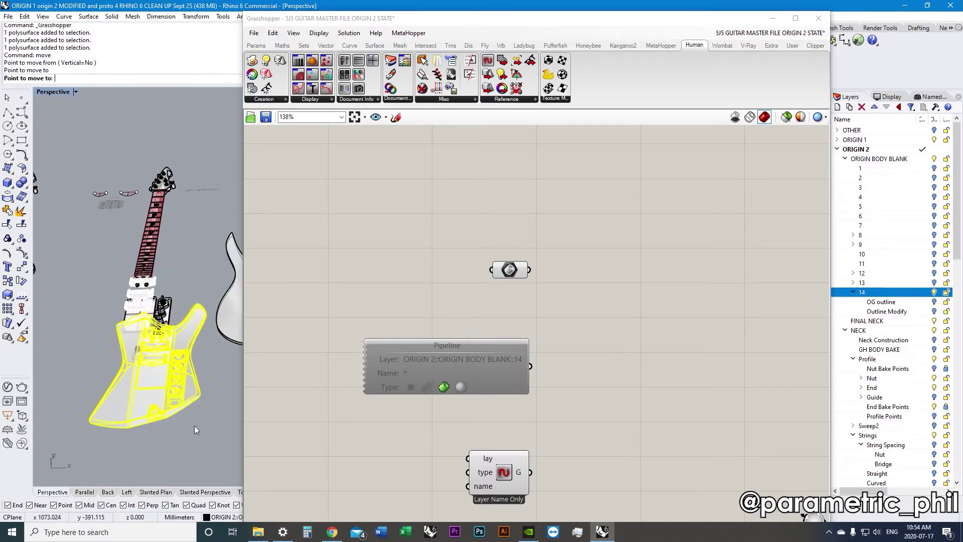
left_click(194, 430)
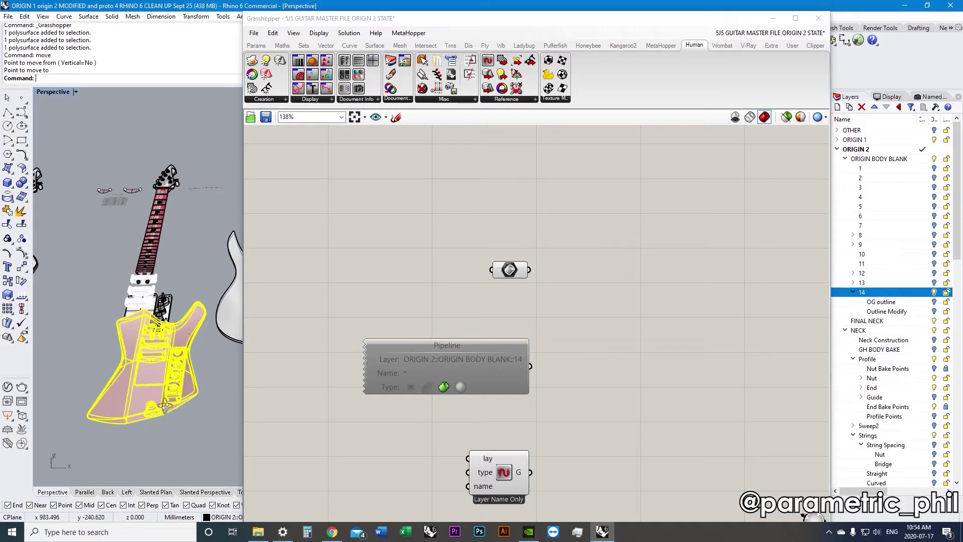
Rotate the angular guitar body about a picked axis with Rotate3D.
right_click_drag(165, 406, 150, 405)
type("rotate3d")
key("Return")
left_click(140, 379)
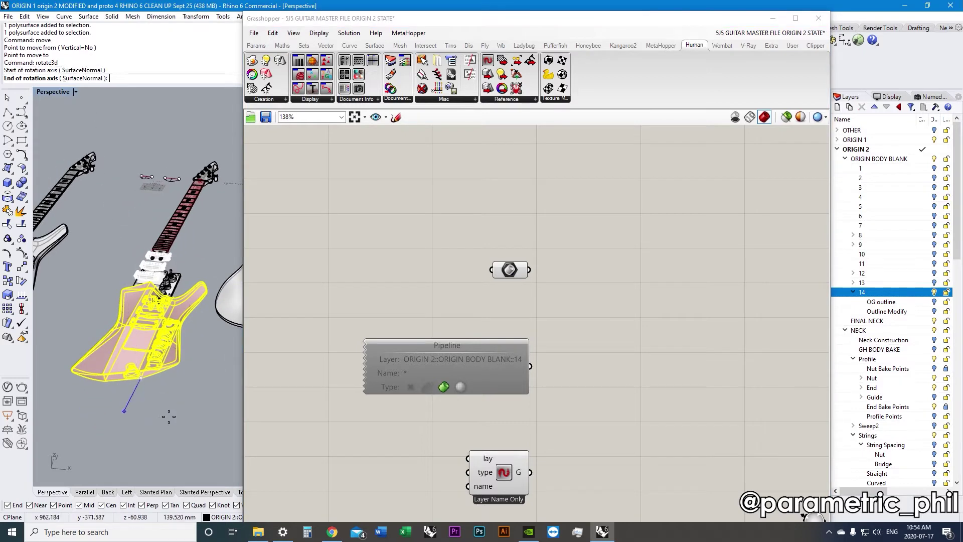
left_click(194, 387)
left_click(168, 424)
left_click(194, 382)
left_click(192, 373)
Stretch the angular guitar body in one direction from a picked endpoint at its lower edge with Scale1D.
right_click_drag(193, 372, 138, 338)
left_click(154, 341)
type("scale1d")
key("Return")
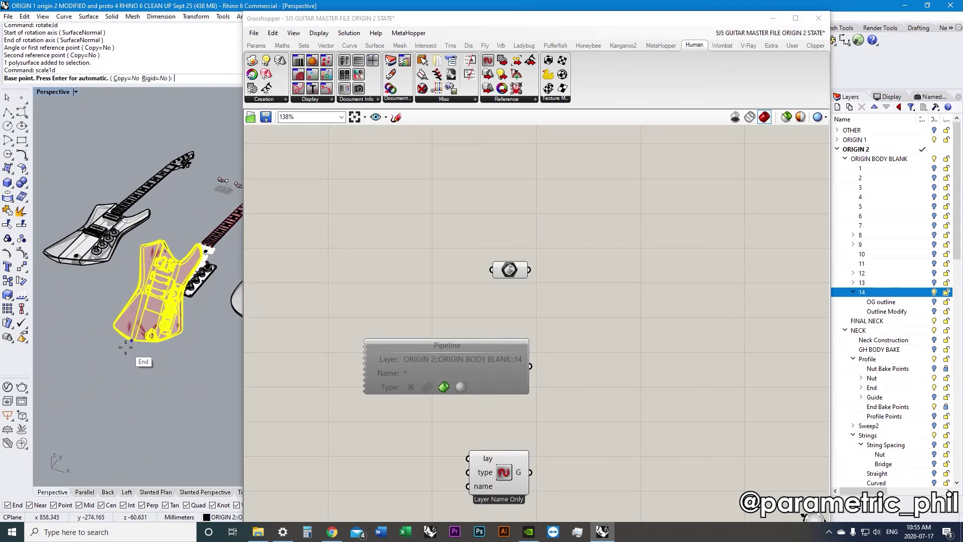
left_click(127, 345)
left_click(111, 365)
left_click(83, 398)
right_click_drag(122, 373, 173, 283)
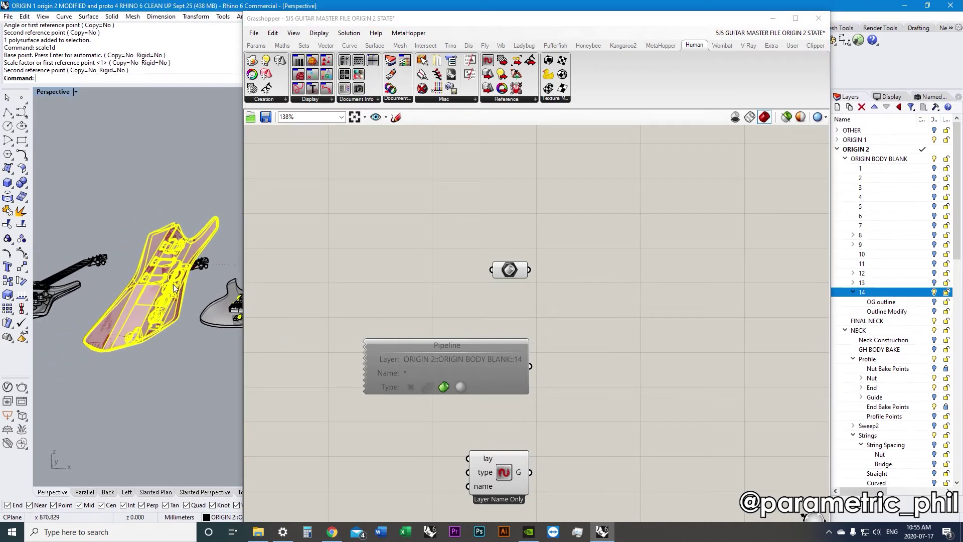
Narrow the Grasshopper window to widen the Rhino viewport, and undo the one-directional stretch of the angular guitar body.
scroll(157, 294, "up", 5)
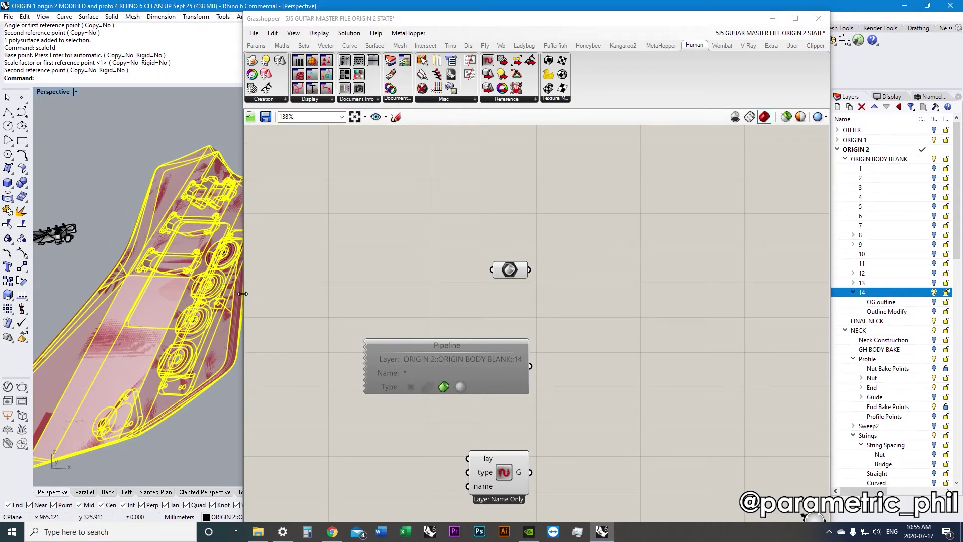
left_click_drag(245, 294, 338, 293)
scroll(266, 279, "down", 3)
scroll(206, 323, "up", 5)
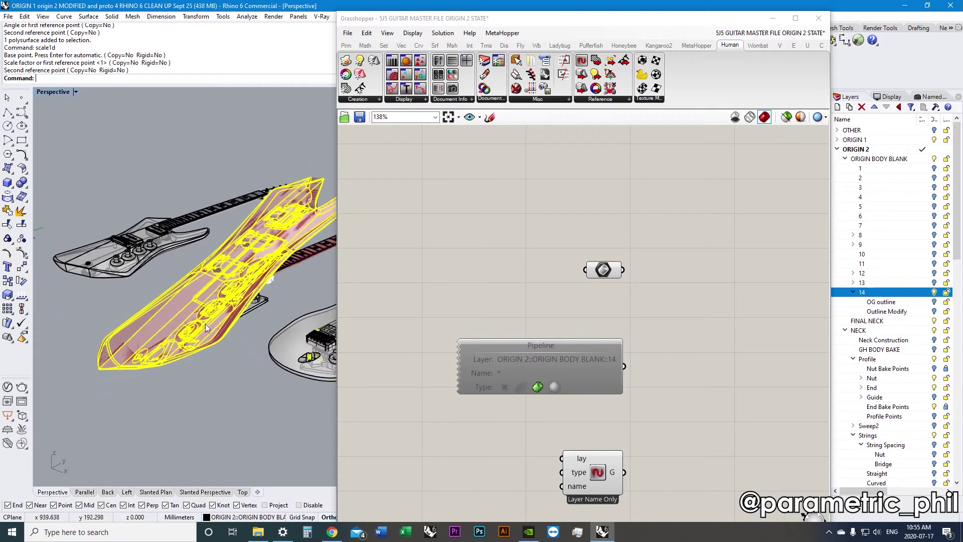
key("ctrl+z")
scroll(159, 354, "down", 4)
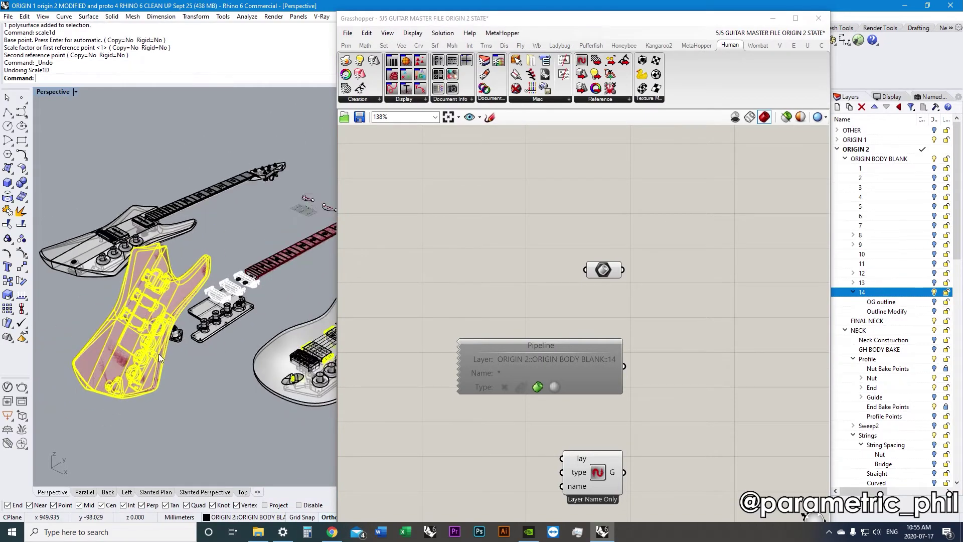
Inspect the rotated angular guitar body from several angles and compare it with the Brep parameter's highlighted preview.
scroll(179, 336, "up", 4)
right_click_drag(158, 354, 203, 327, "shift")
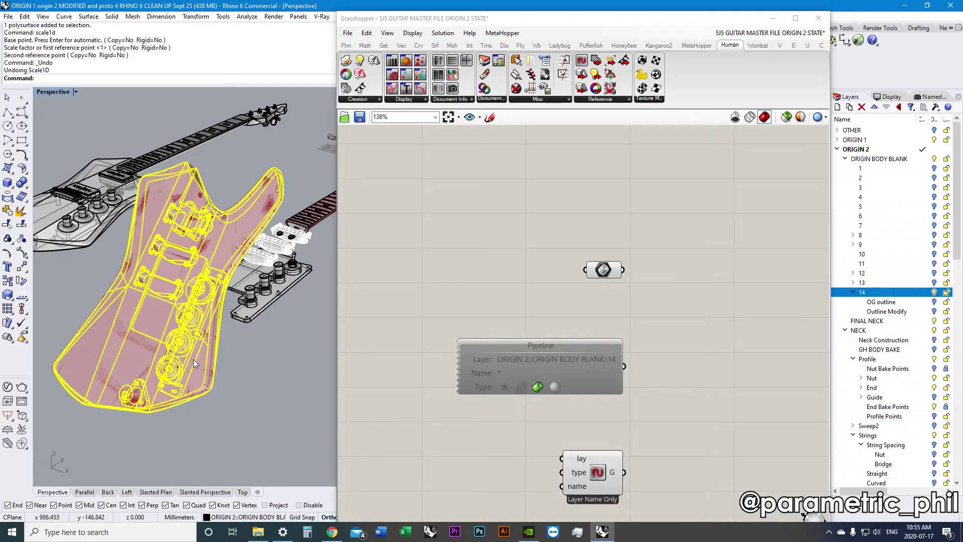
right_click_drag(195, 363, 142, 355)
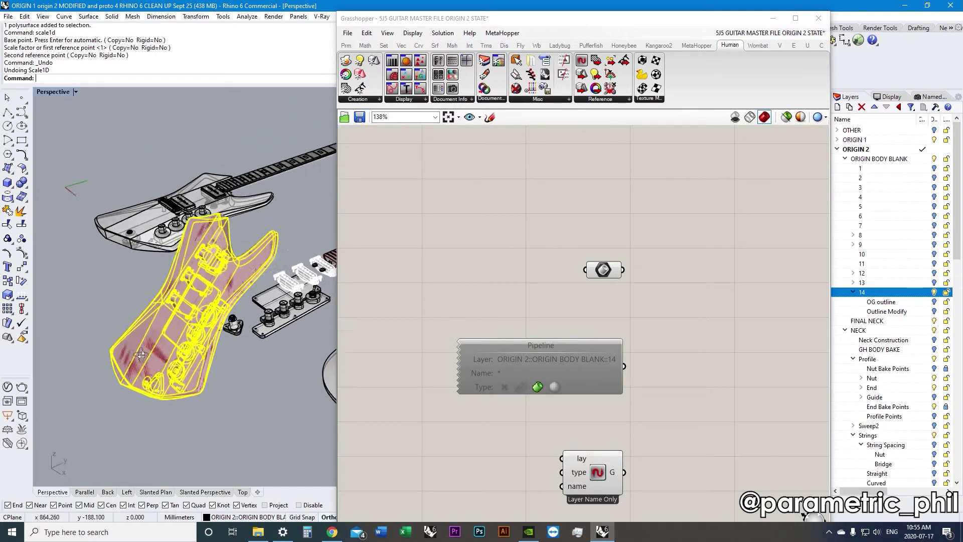
scroll(143, 351, "up", 4)
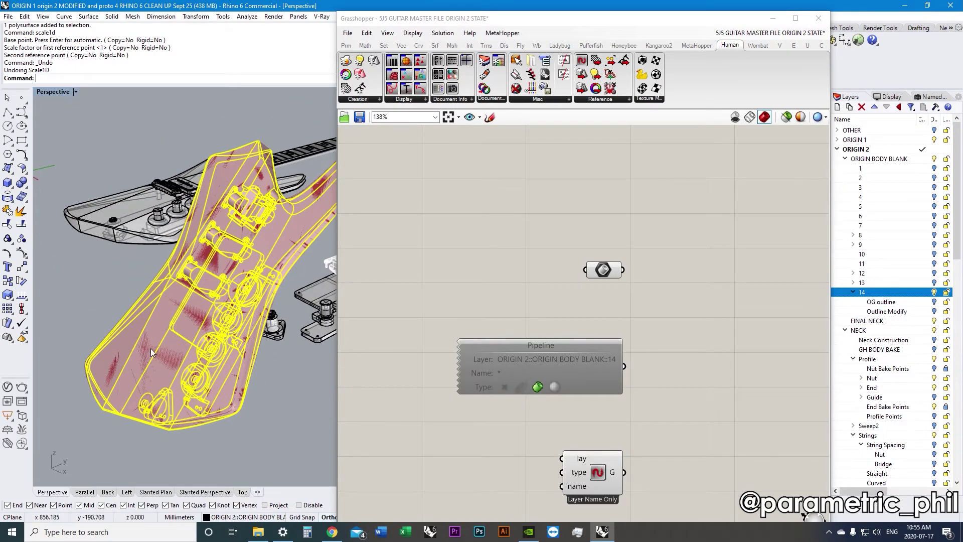
right_click_drag(151, 350, 137, 410, "shift")
scroll(142, 371, "down", 2)
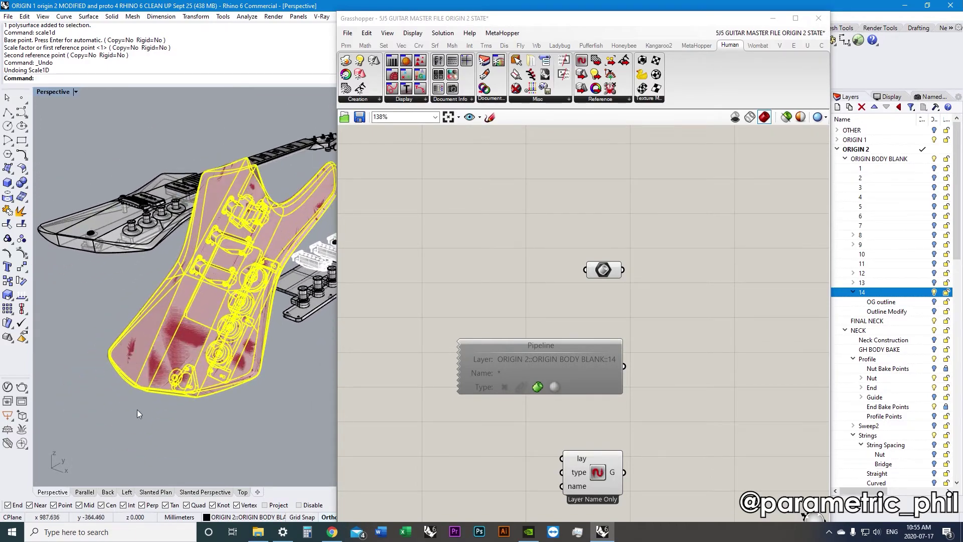
left_click(137, 410)
right_click_drag(187, 355, 209, 345)
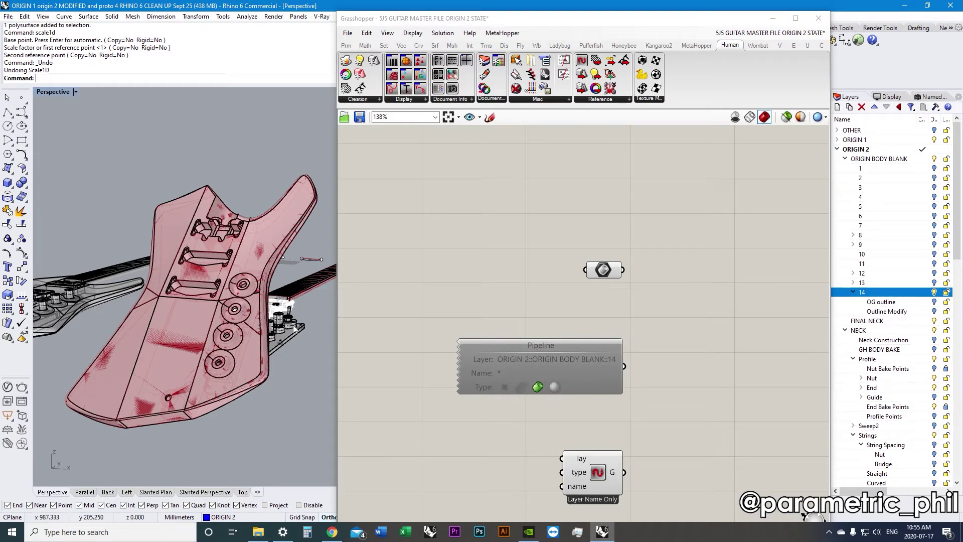
right_click_drag(260, 337, 214, 358)
left_click(600, 271)
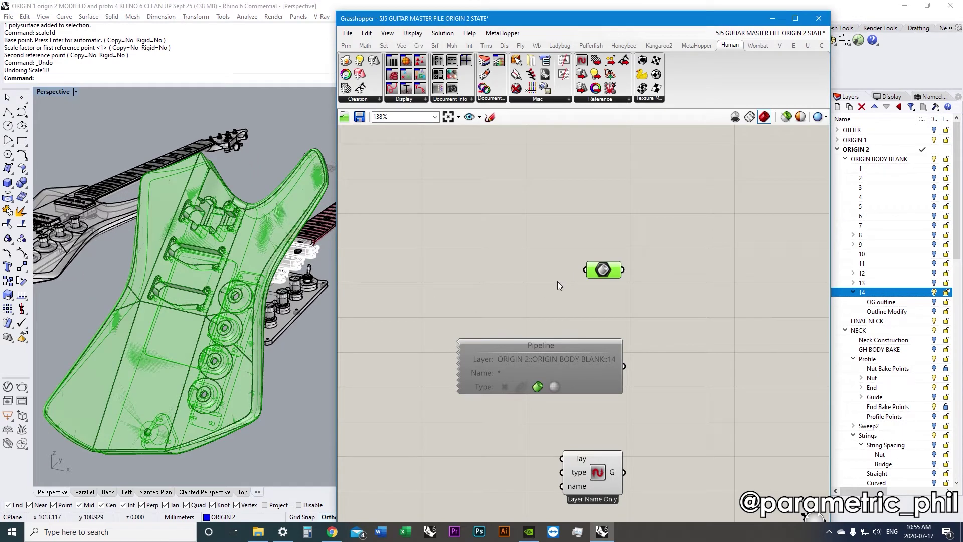
left_click(460, 298)
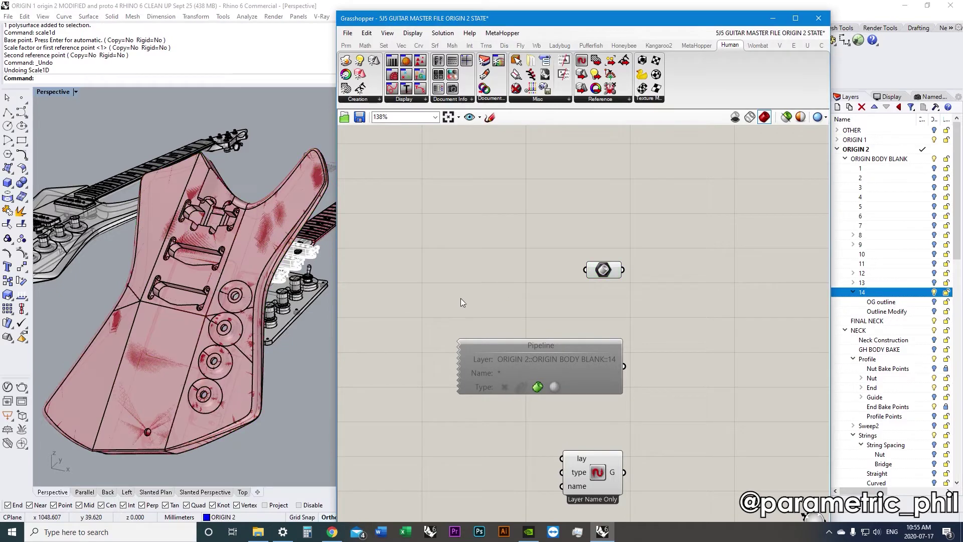
Undo the rotation and the move of the angular guitar body to restore its original placement at the neck.
right_click_drag(284, 334, 221, 357)
left_click(220, 357)
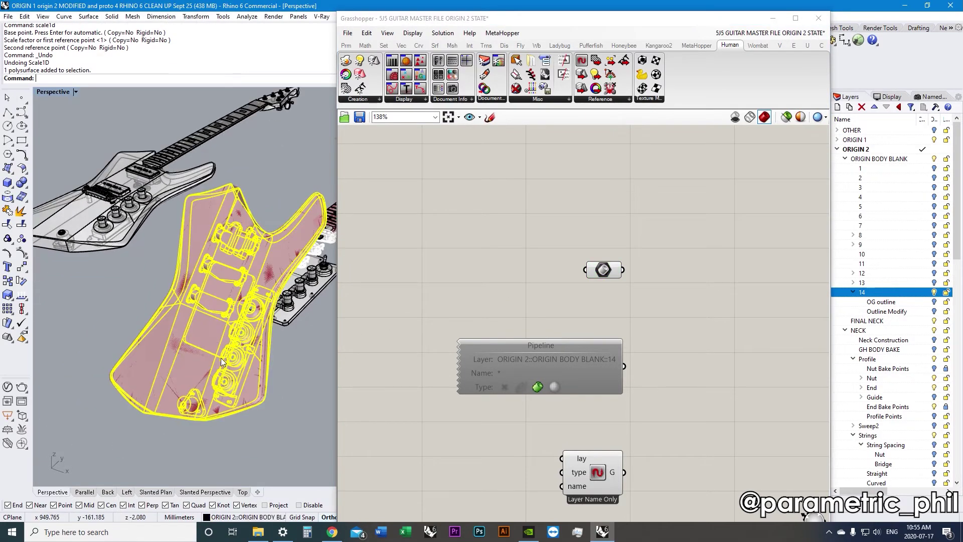
key("ctrl+z")
key("ctrl+z")
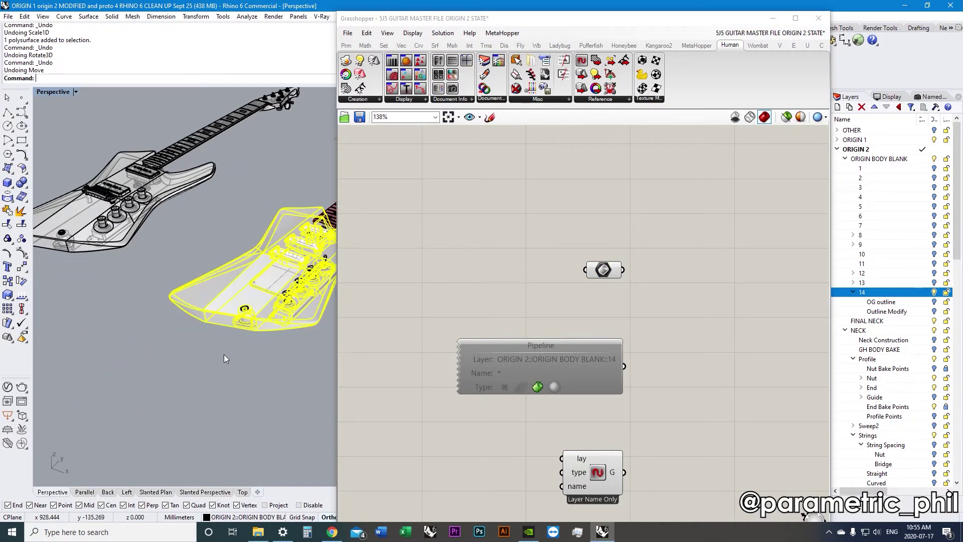
mouse_move(246, 354)
right_mouse_down()
mouse_move(215, 350)
mouse_move(261, 371)
mouse_move(263, 357)
right_mouse_up()
Delete the Brep parameter from the canvas and re-enable the Geometry Pipeline component that reads layer 14.
left_click(605, 272)
key("Delete")
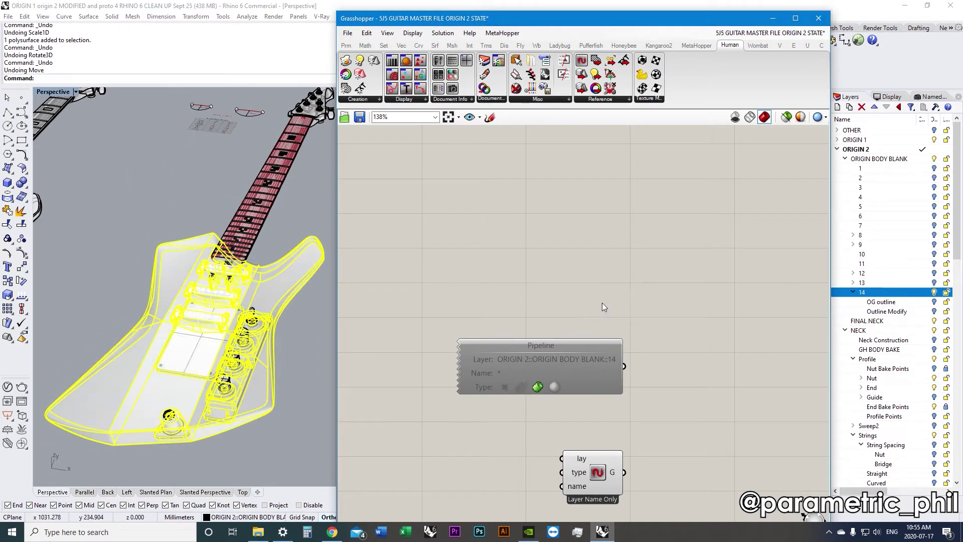
left_click(586, 345)
right_click(588, 309)
left_click(606, 333)
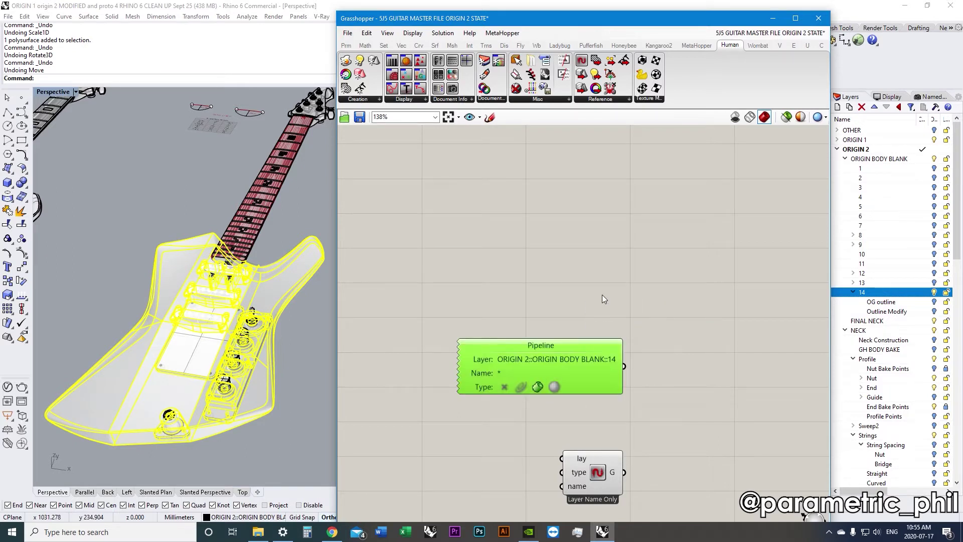
Deselect the Pipeline component and make layer 14 under ORIGIN BODY BLANK the current layer.
left_click(602, 294)
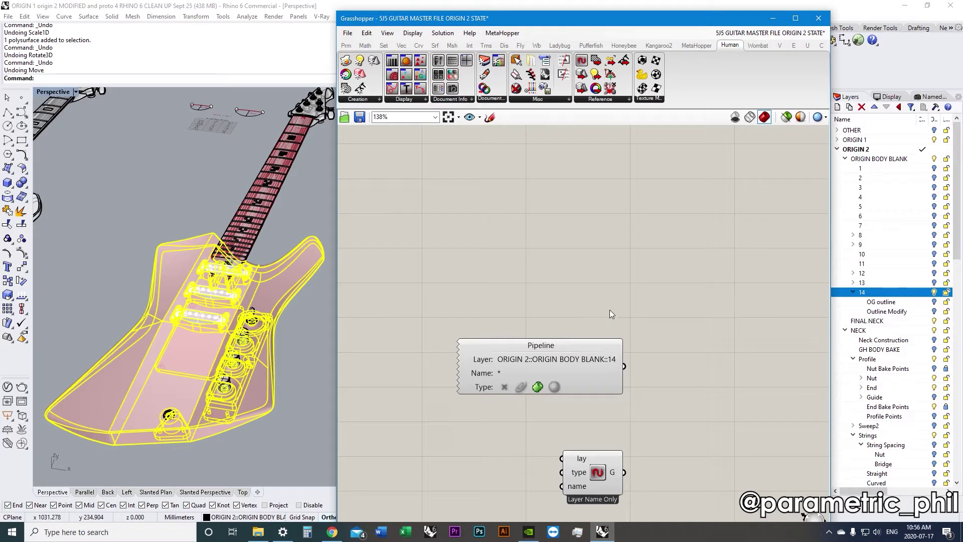
left_click(961, 339)
left_click(923, 293)
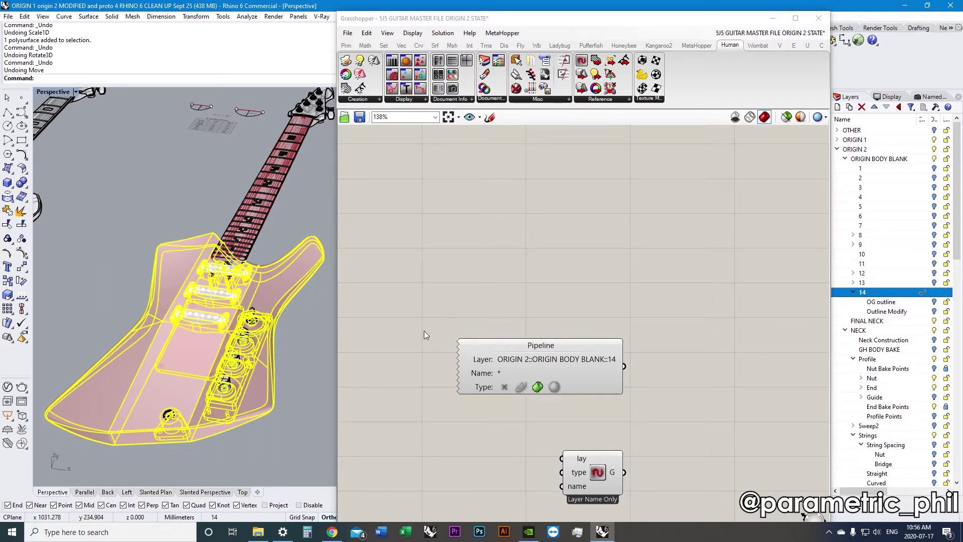
Delete the selected angular guitar body from the model.
right_click_drag(288, 340, 228, 332)
key("Delete")
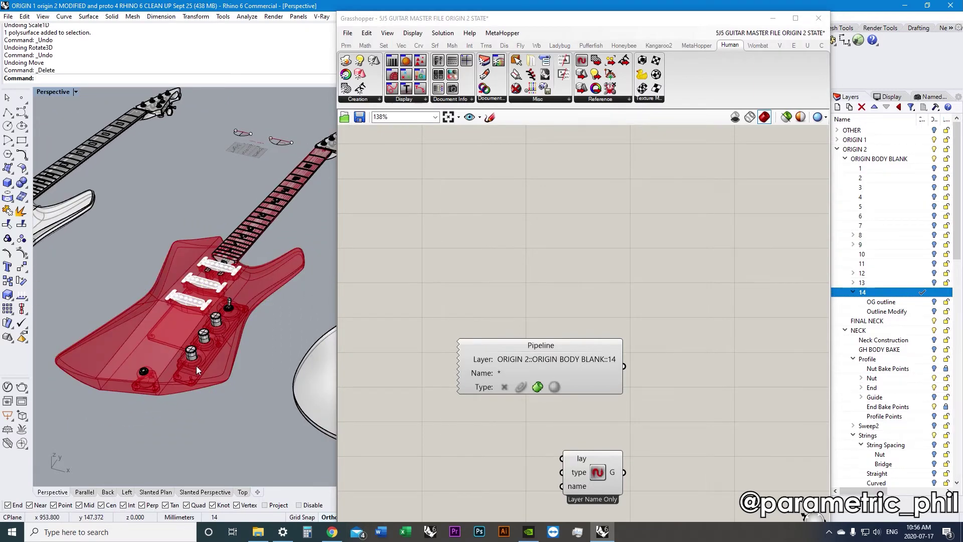
mouse_move(196, 366)
right_mouse_down("shift")
mouse_move(201, 297)
mouse_move(235, 328)
right_mouse_up("shift")
Draw a solid box on layer 14 enclosing the pickups and control hardware, and highlight it through the Pipeline component.
left_click(6, 186)
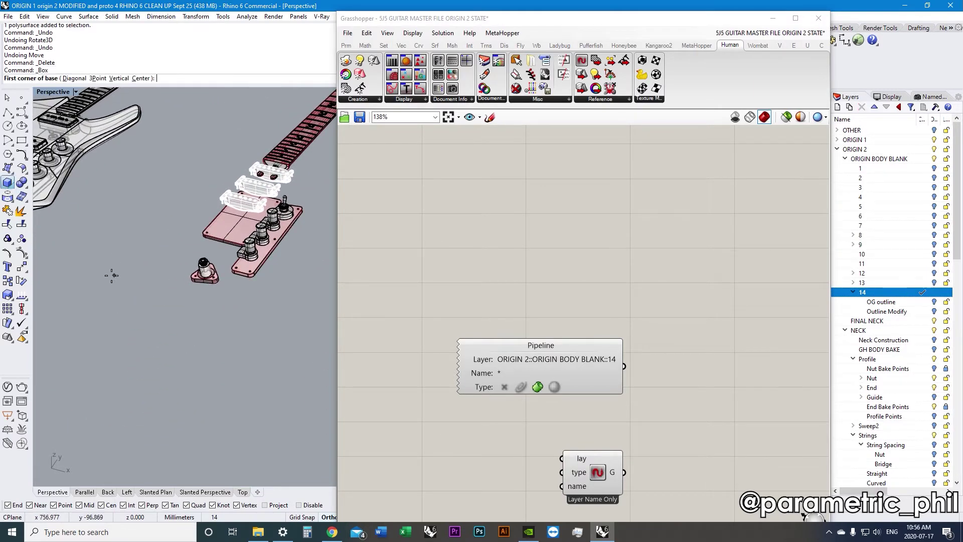
left_click(90, 275)
scroll(90, 276, "down", 3)
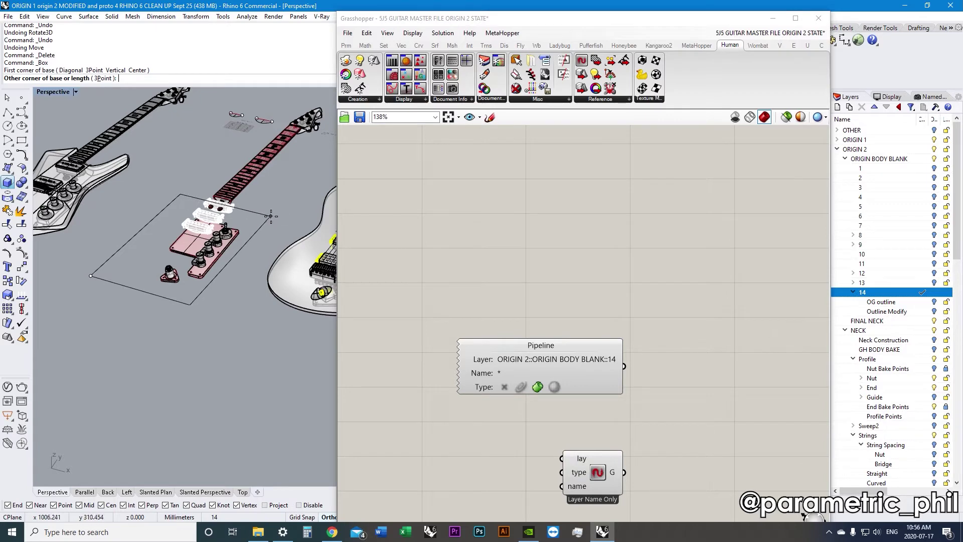
left_click(272, 213)
left_click(275, 200)
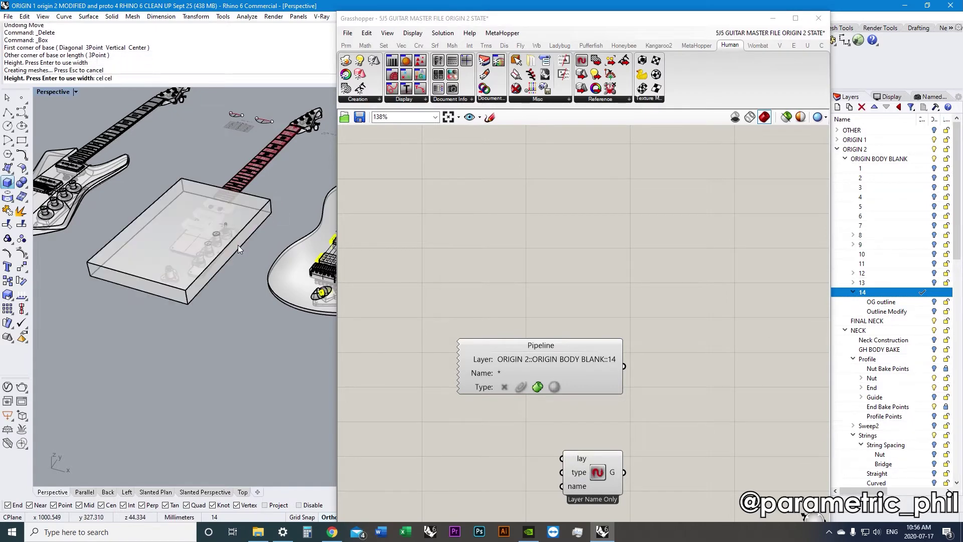
scroll(237, 245, "up", 6)
right_click_drag(311, 308, 260, 339)
left_click(260, 340)
scroll(260, 340, "down", 4)
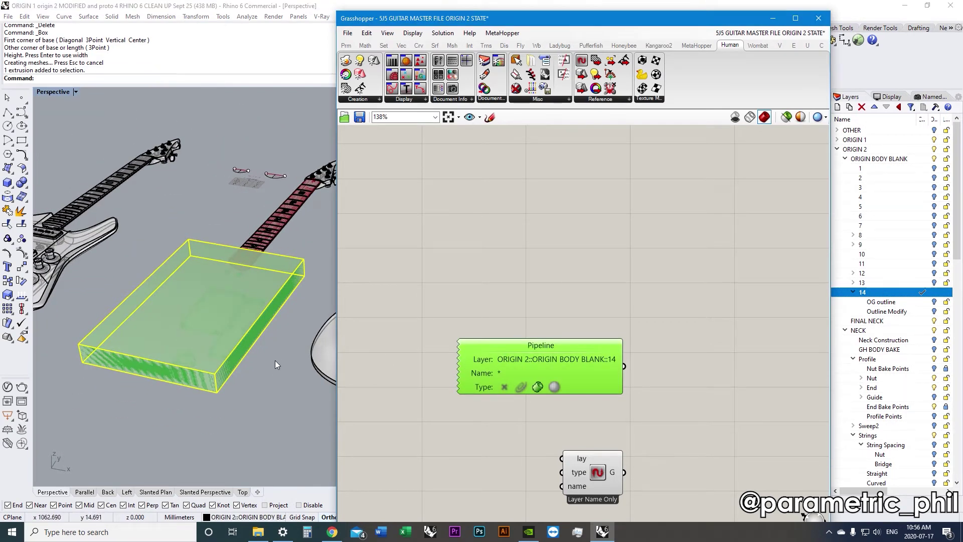
Undo the box and the deletion of the guitar body, and deselect the Pipeline component.
left_click(276, 328)
key("ctrl+z")
key("ctrl+z")
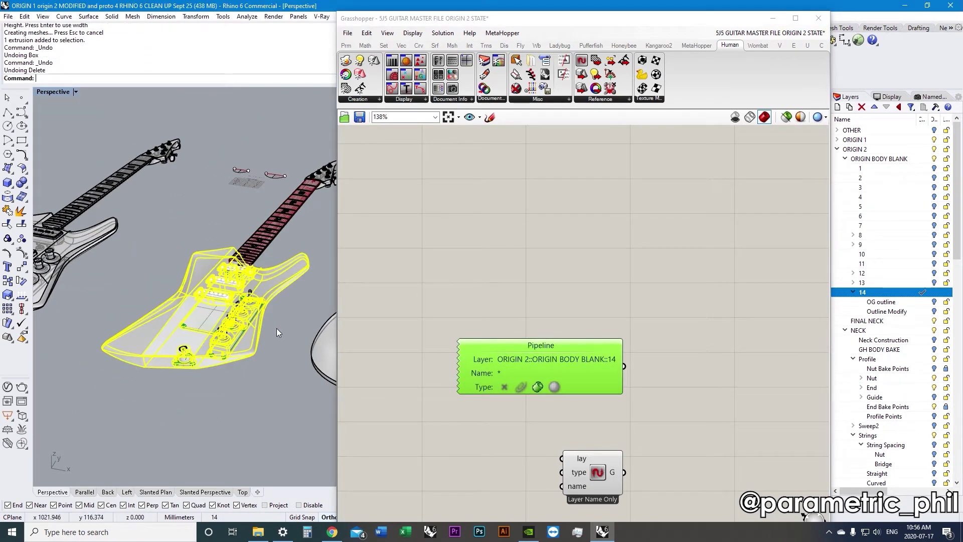
scroll(271, 327, "up", 4)
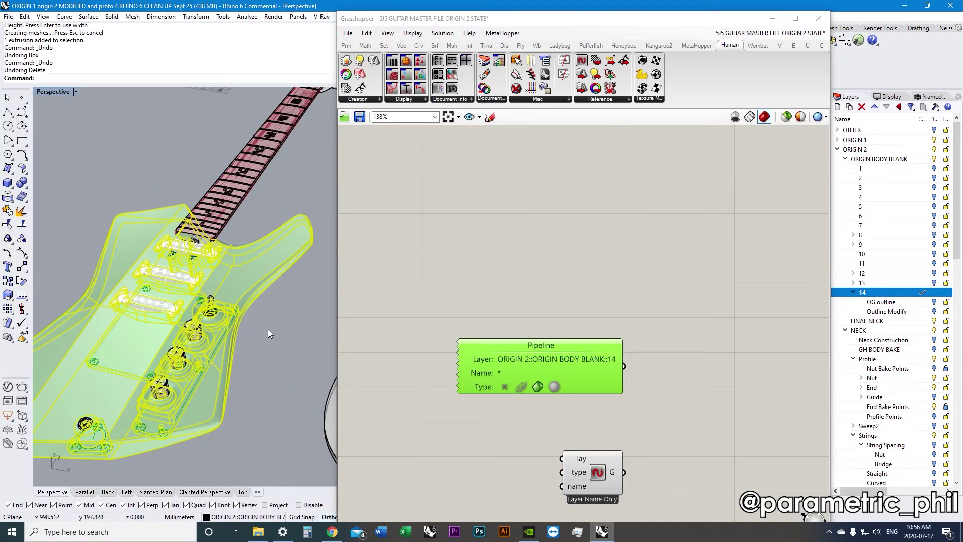
left_click(435, 307)
scroll(323, 327, "down", 4)
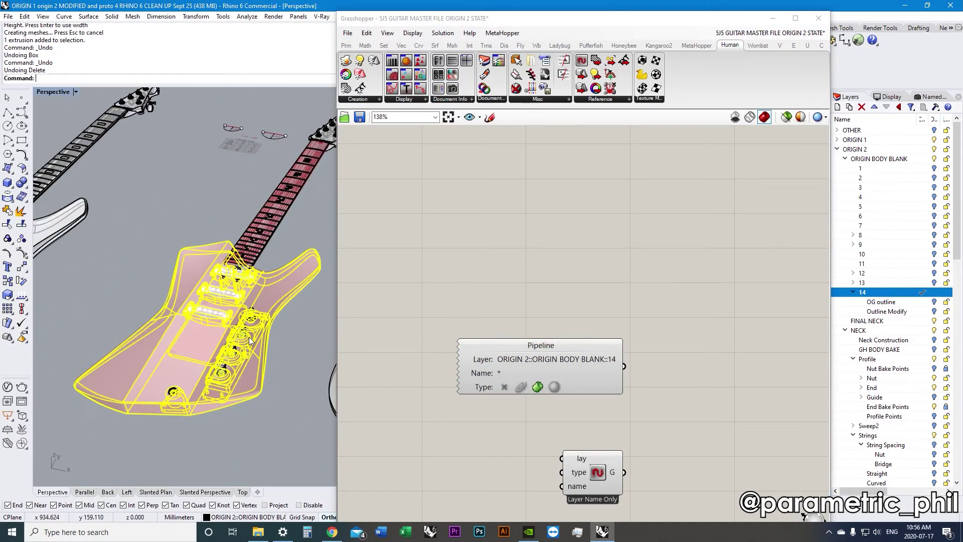
Place an empty Brep parameter above the Pipeline component, shift it sideways and remove it from the canvas.
double_click(536, 268)
type("bre")
left_click(543, 246)
left_click_drag(538, 269, 584, 271)
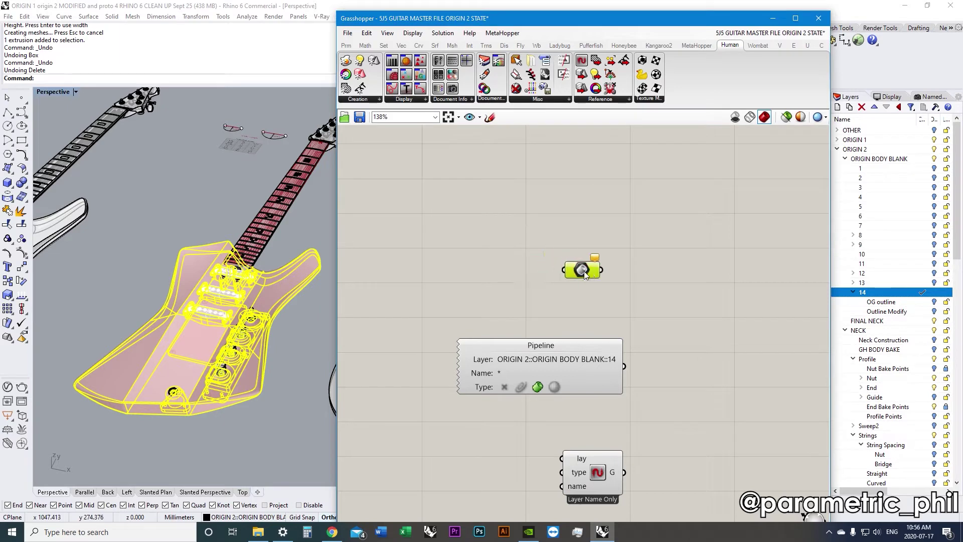
key("Delete")
Add a Panel beside the Pipeline component and connect the Pipeline's output to it.
scroll(568, 357, "down", 2)
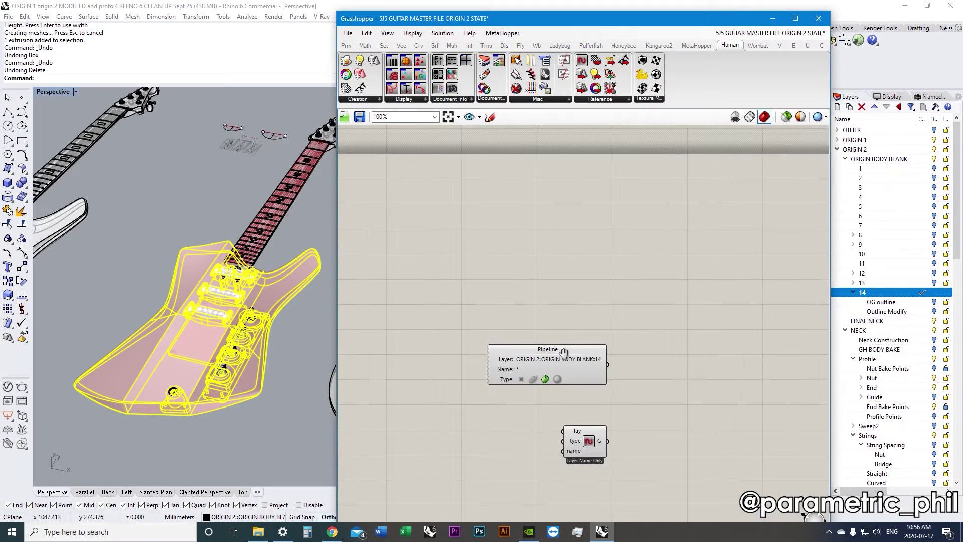
right_click_drag(565, 360, 534, 331)
scroll(533, 333, "up", 2)
scroll(525, 330, "up", 3)
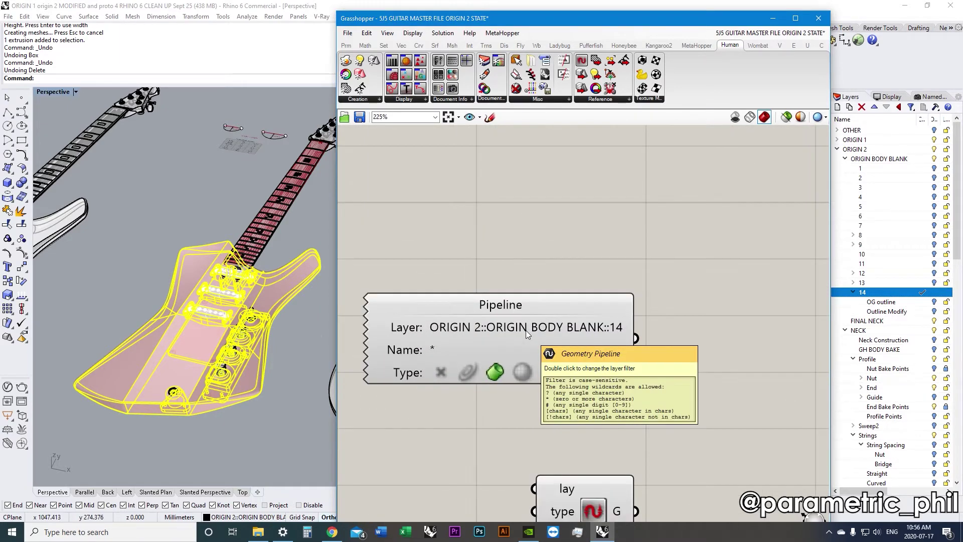
scroll(527, 323, "down", 2)
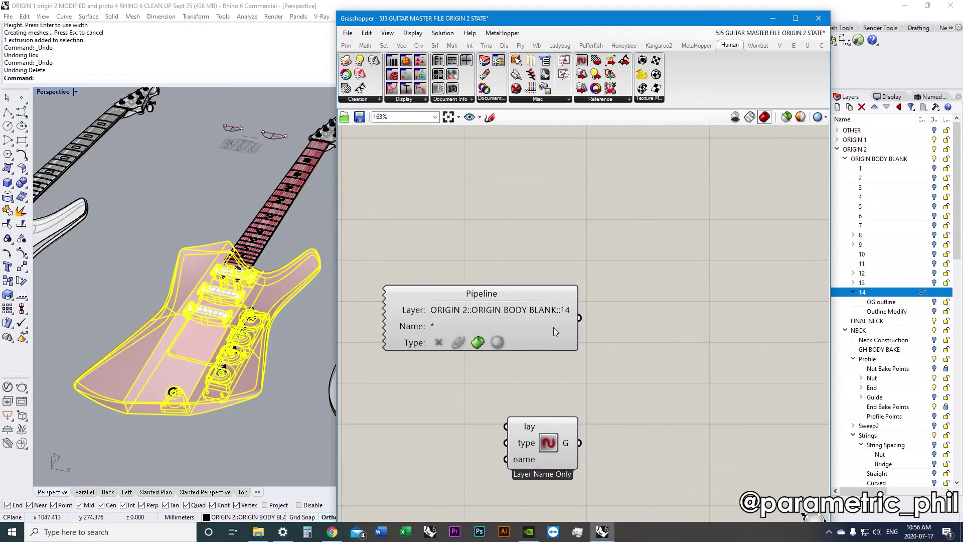
double_click(734, 323)
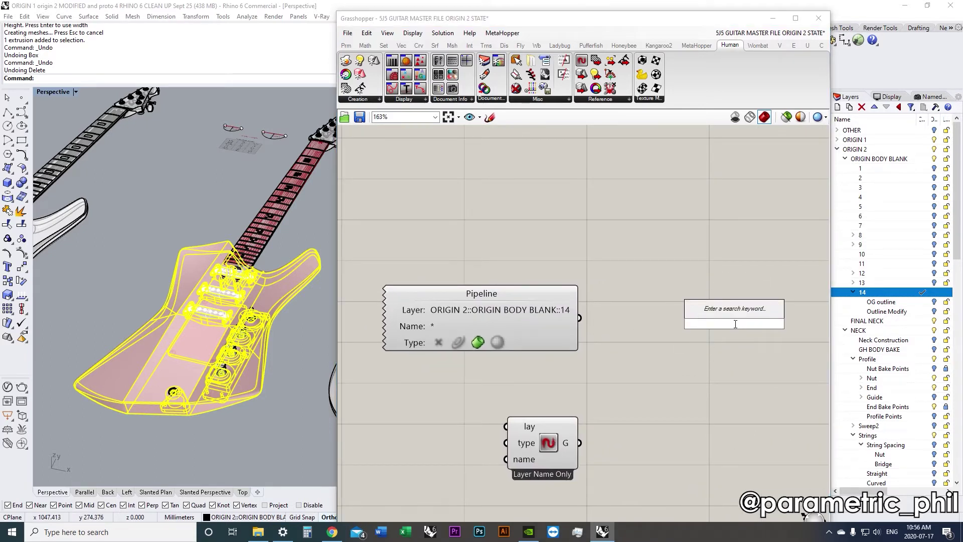
type("panel")
key("Return")
left_click_drag(581, 320, 765, 340)
Enlarge the panel to show its full list of referenced Breps and move it farther from the Pipeline component.
scroll(651, 326, "down", 2)
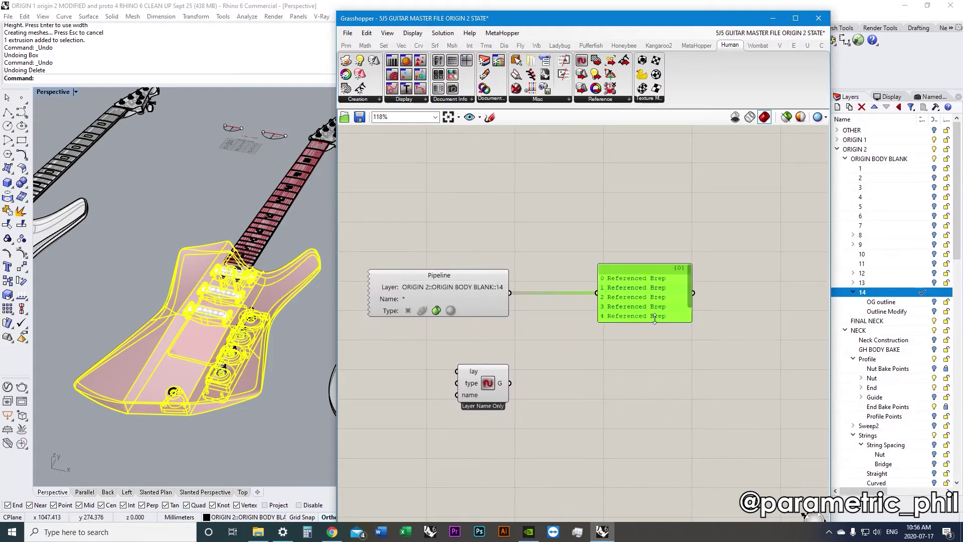
left_click_drag(655, 319, 651, 398)
left_click_drag(628, 367, 704, 335)
left_click(584, 334)
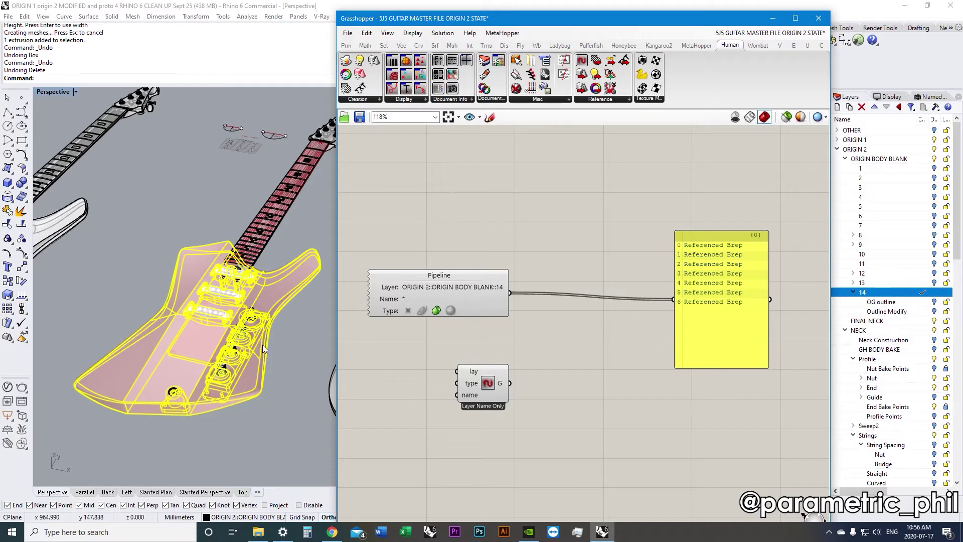
right_click_drag(263, 344, 269, 330)
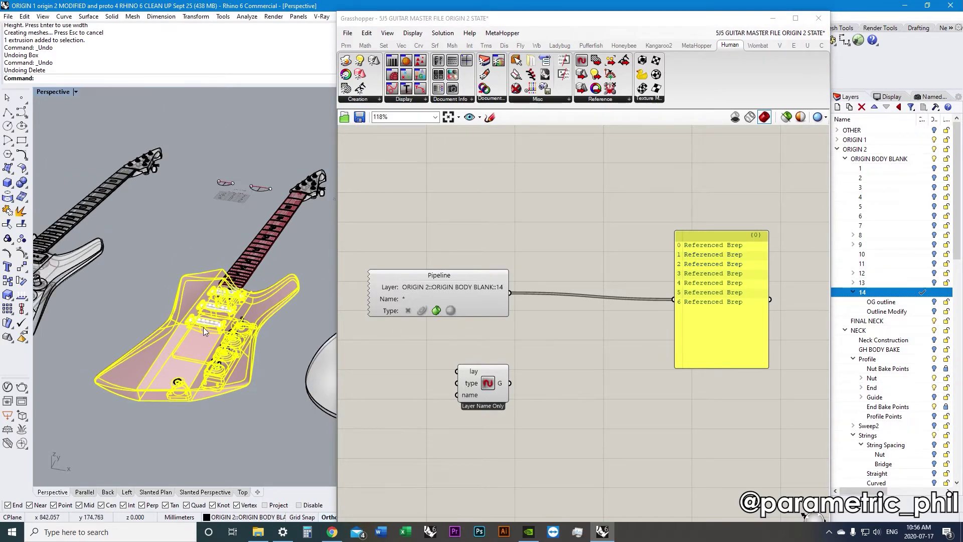
right_click_drag(203, 327, 236, 321)
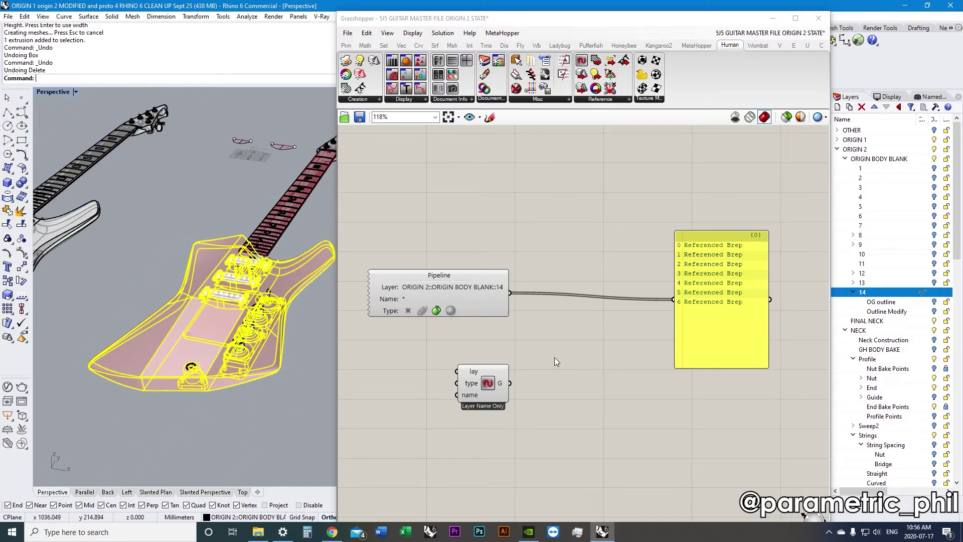
right_click_drag(555, 357, 601, 314)
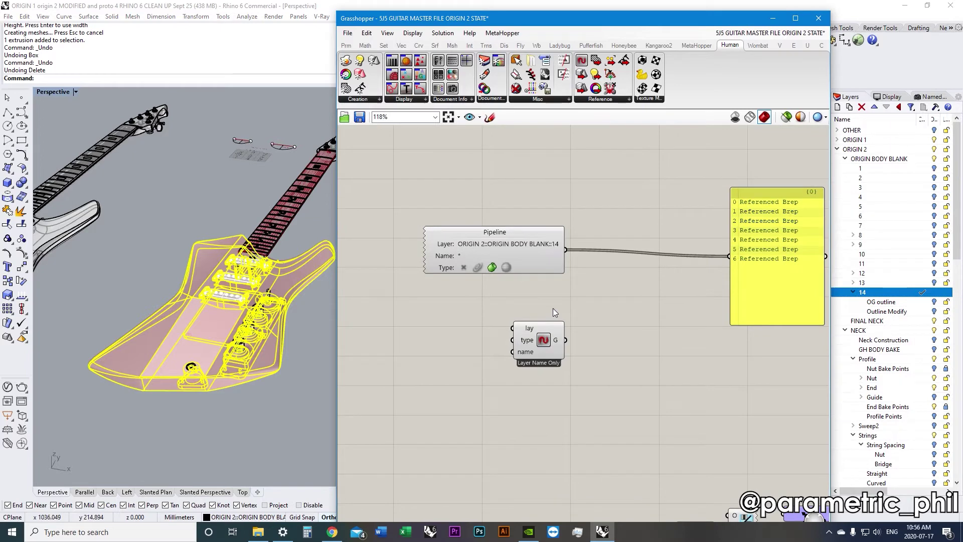
scroll(507, 259, "up", 2)
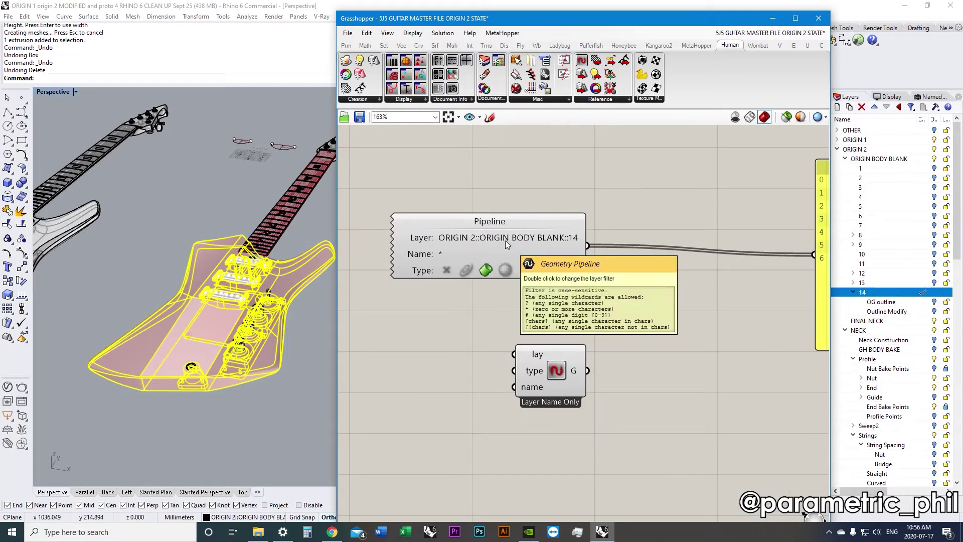
Review the Geometry Pipeline's layer and name filters, geometry types, and locked and hidden object options without changing them.
left_click(502, 263)
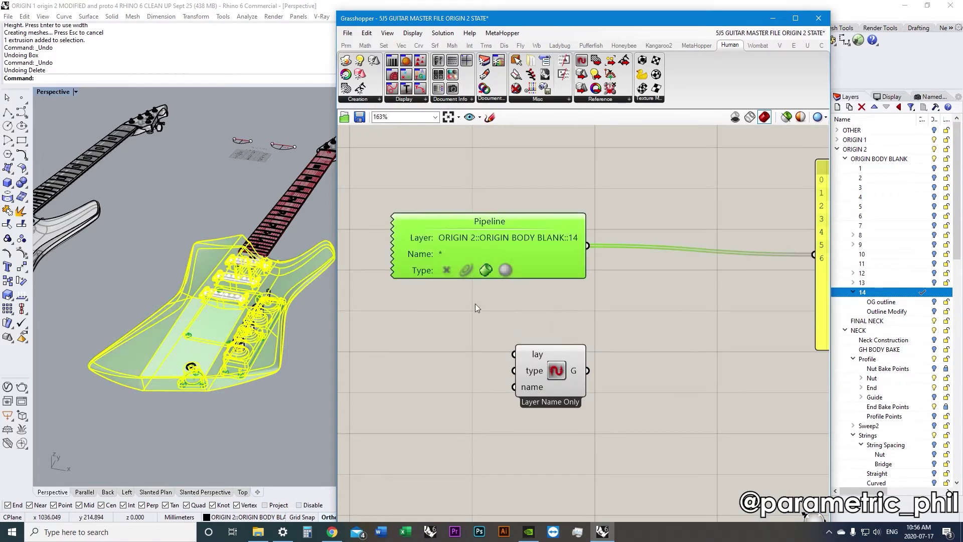
scroll(465, 282, "up", 3)
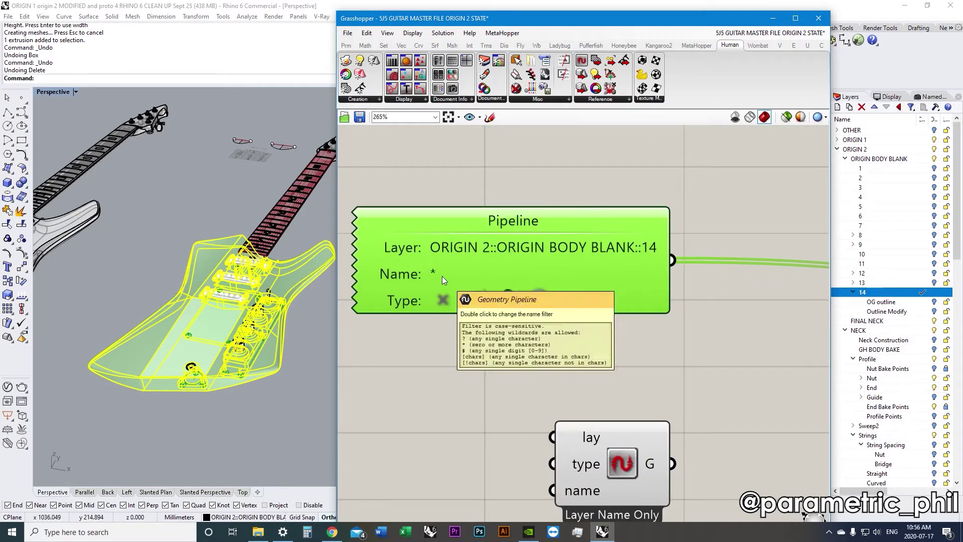
right_click_drag(489, 265, 505, 294)
right_click(553, 279)
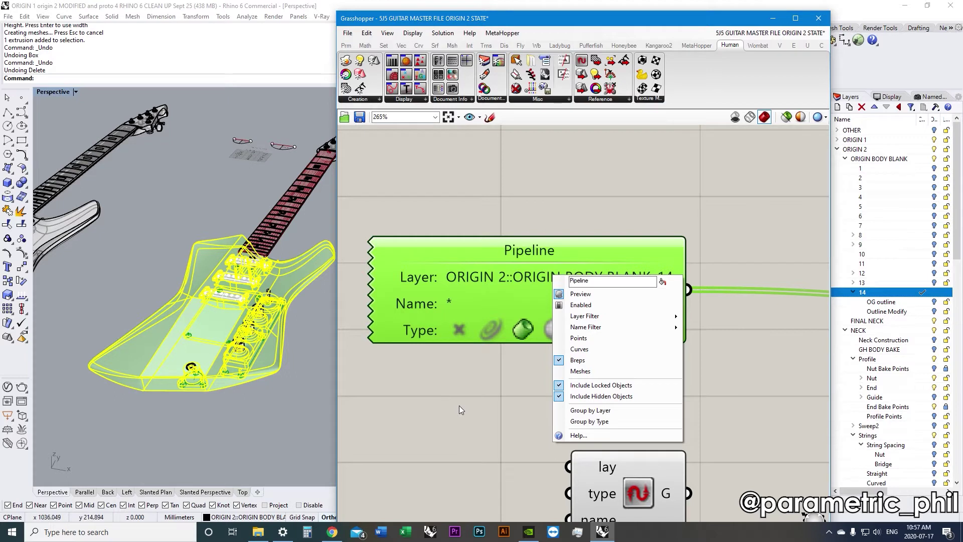
mouse_move(641, 317)
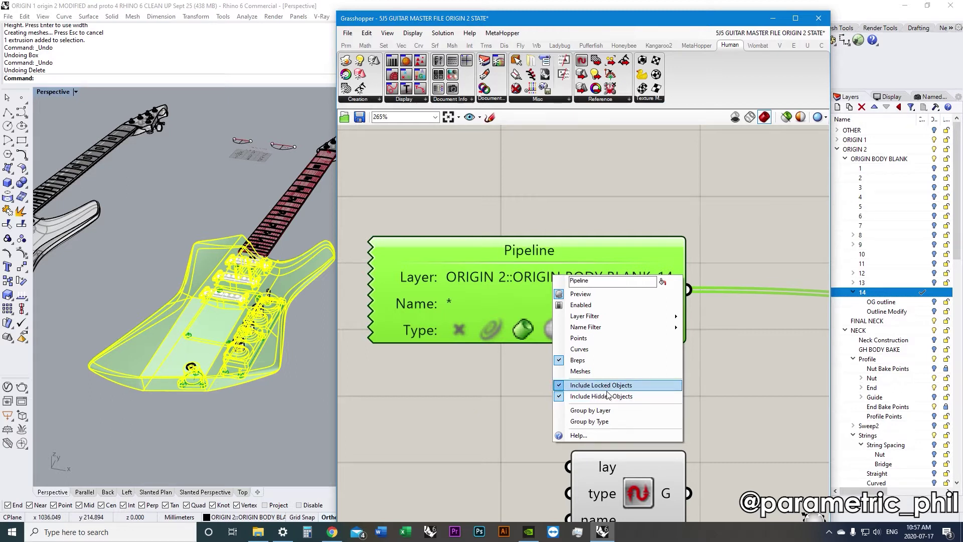
left_click(493, 401)
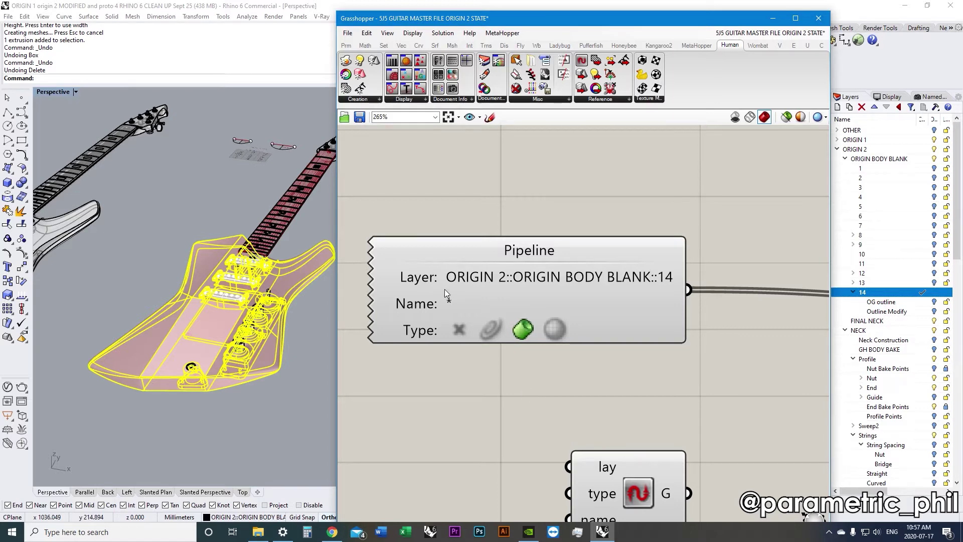
Move the Dynamic Geometry Pipeline component slightly closer beneath the Pipeline component.
scroll(498, 350, "down", 3)
right_click_drag(498, 351, 480, 286)
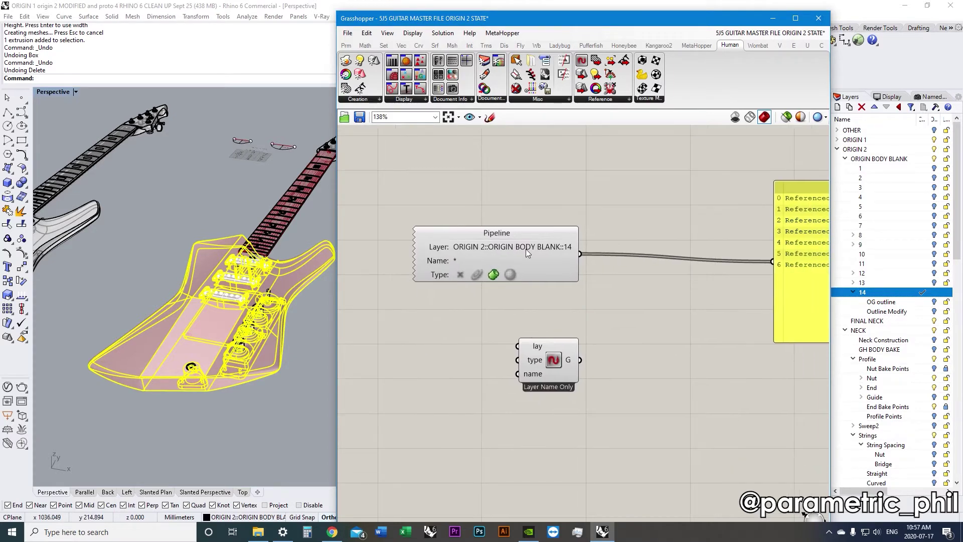
left_click_drag(528, 338, 530, 318)
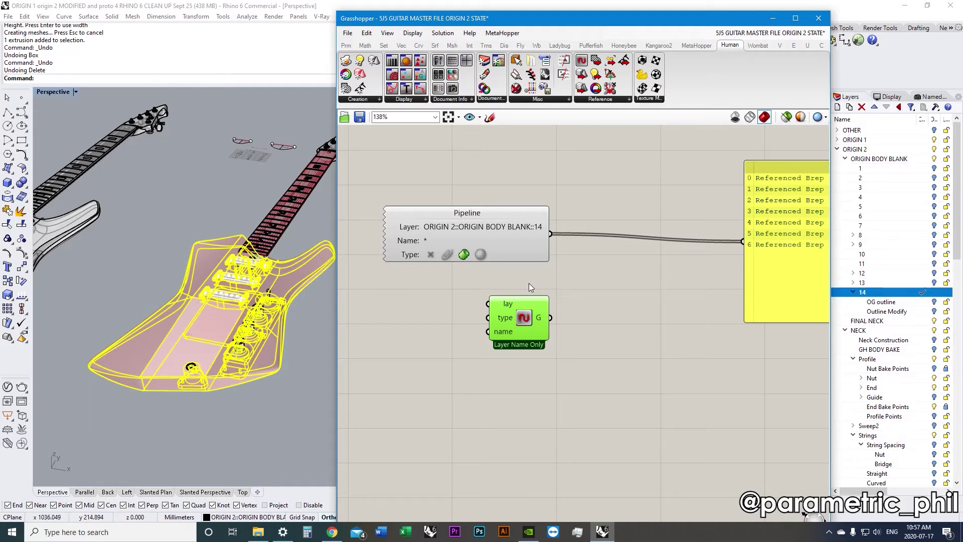
mouse_move(510, 303)
left_click_drag(528, 320, 528, 289)
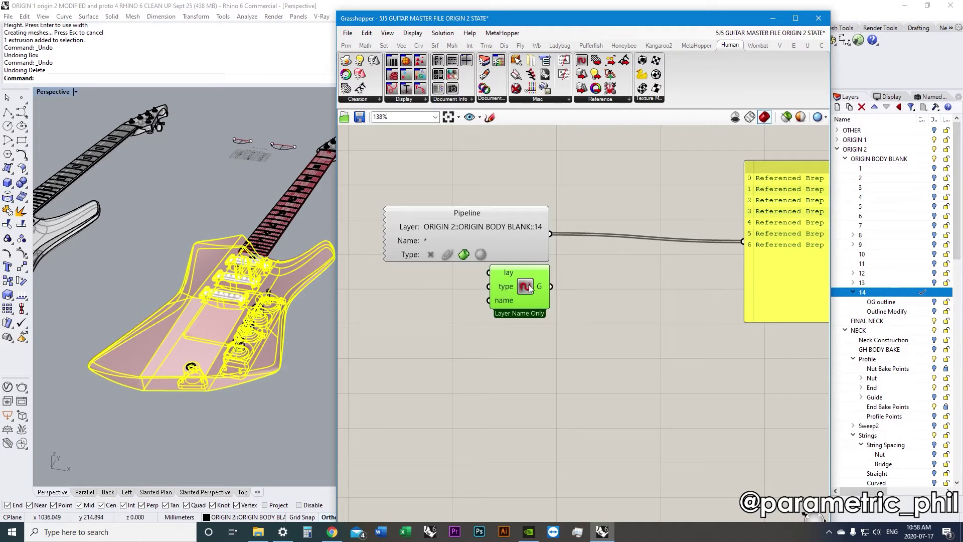
left_click_drag(529, 285, 529, 320)
Recheck the Geometry Pipeline's available settings for comparison with the Dynamic Geometry Pipeline, leaving them as they are.
left_click(509, 238)
scroll(492, 227, "up", 2)
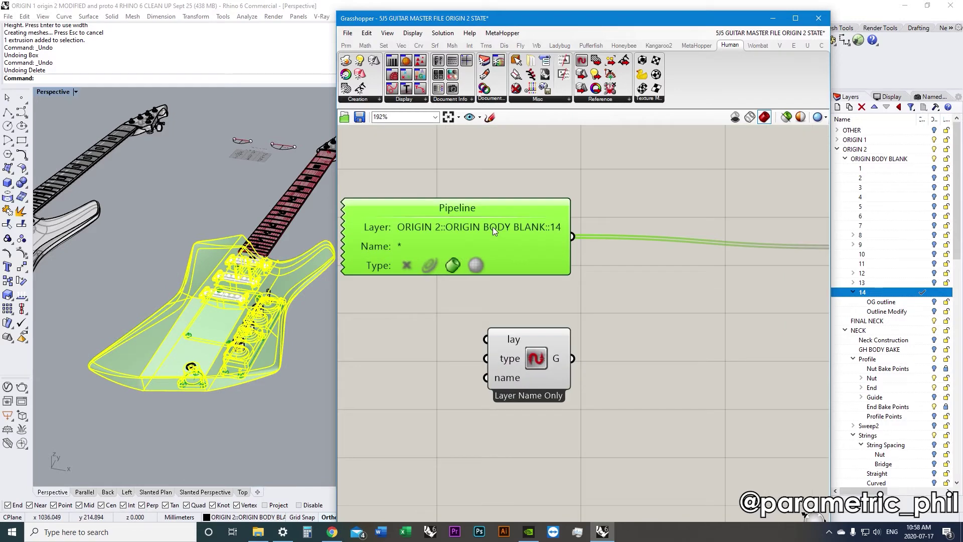
right_click(492, 226)
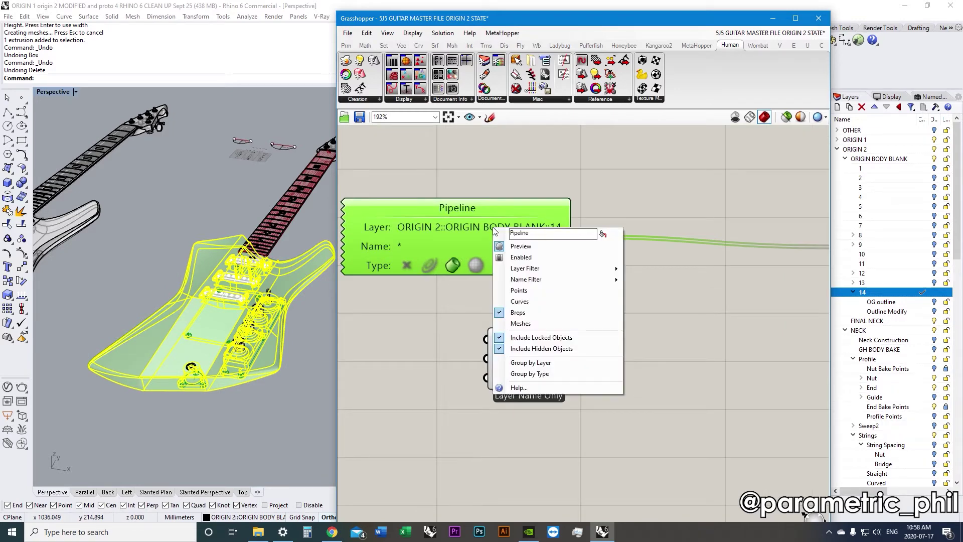
left_click(439, 297)
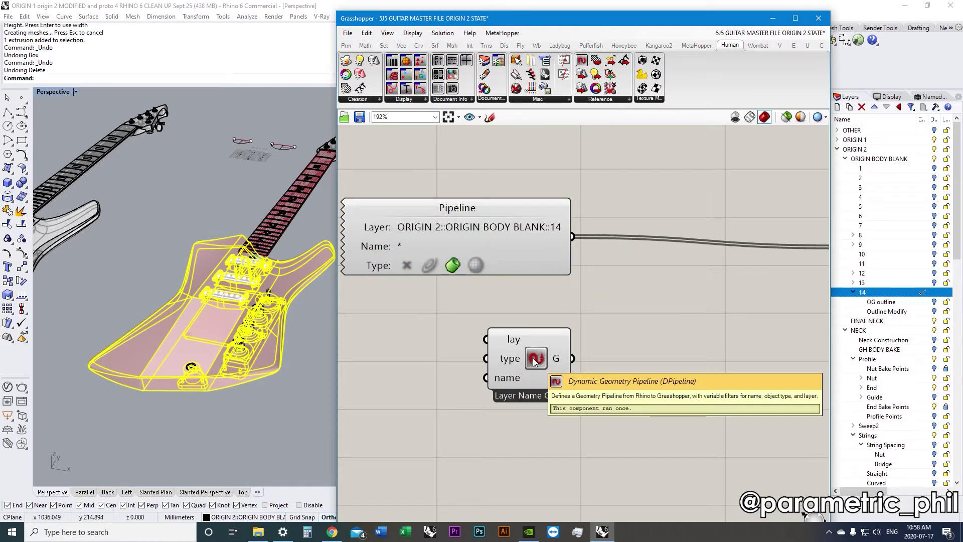
Set the Dynamic Geometry Pipeline to match layers by full path instead of layer name only.
right_click(534, 361)
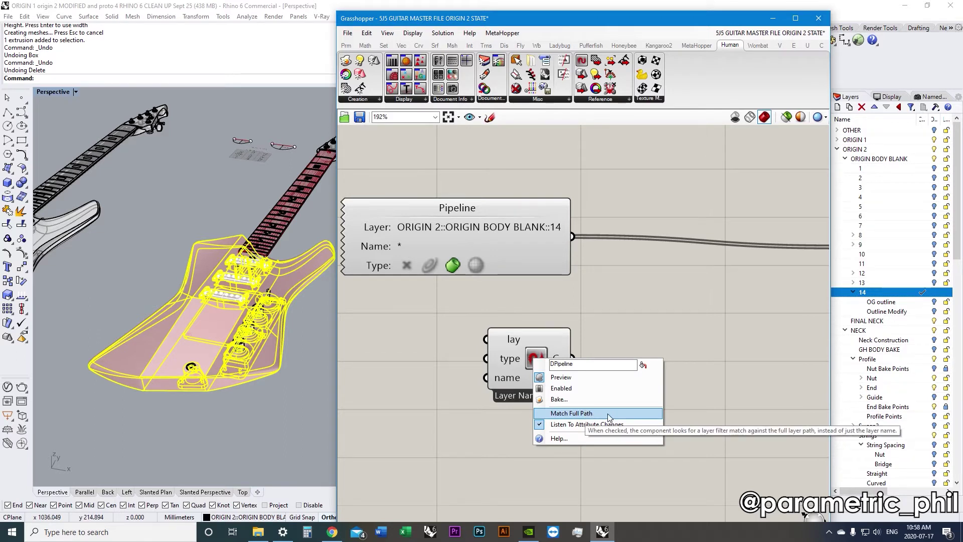
left_click(609, 414)
right_click(546, 360)
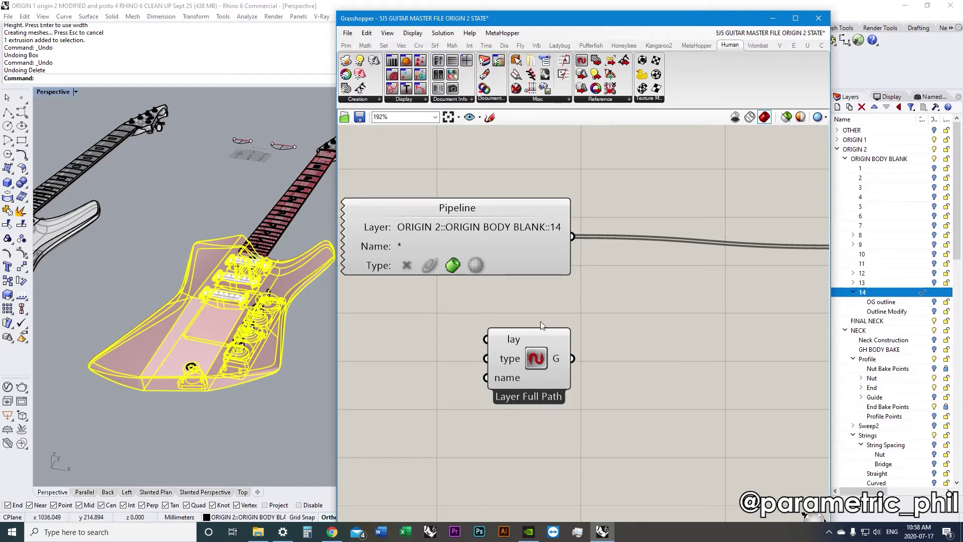
scroll(583, 312, "down", 2)
left_click(570, 337)
scroll(569, 337, "up", 2)
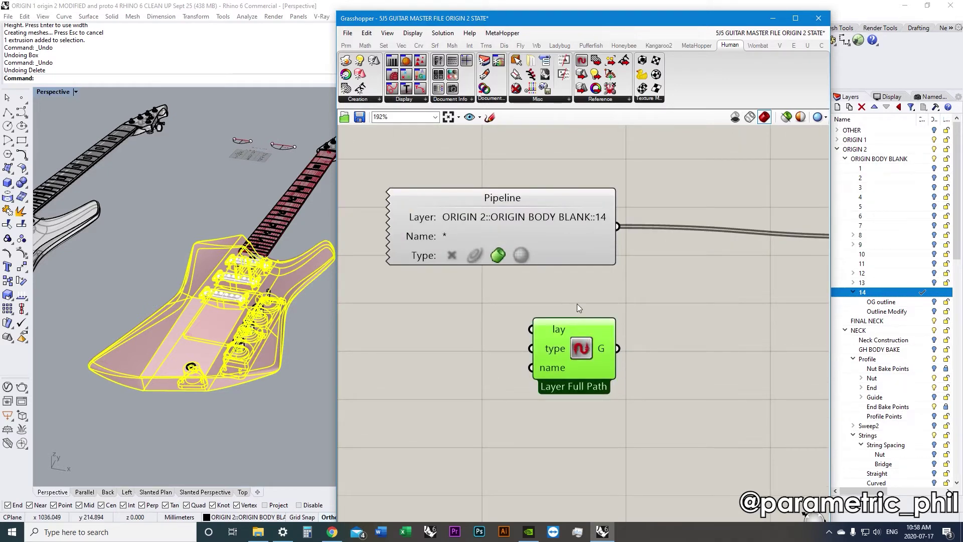
Add a Panel containing "ORIGIN 2::ORIGIN BODY BLANK::14" beside the Dynamic Geometry Pipeline.
scroll(577, 302, "down", 2)
mouse_move(577, 303)
right_mouse_down()
mouse_move(609, 302)
mouse_move(573, 306)
right_mouse_up()
scroll(502, 314, "down", 2)
scroll(501, 314, "up", 3)
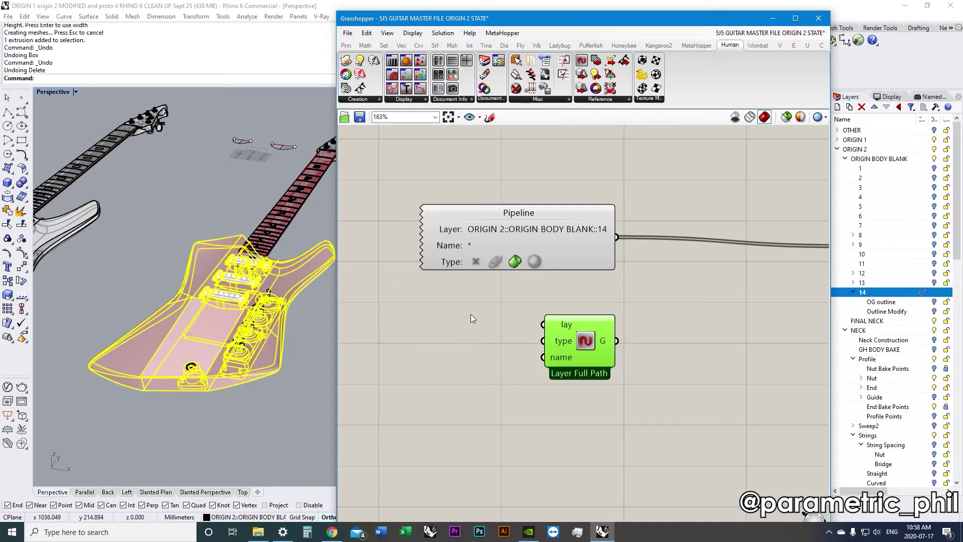
double_click(457, 324)
type("panel")
key("Return")
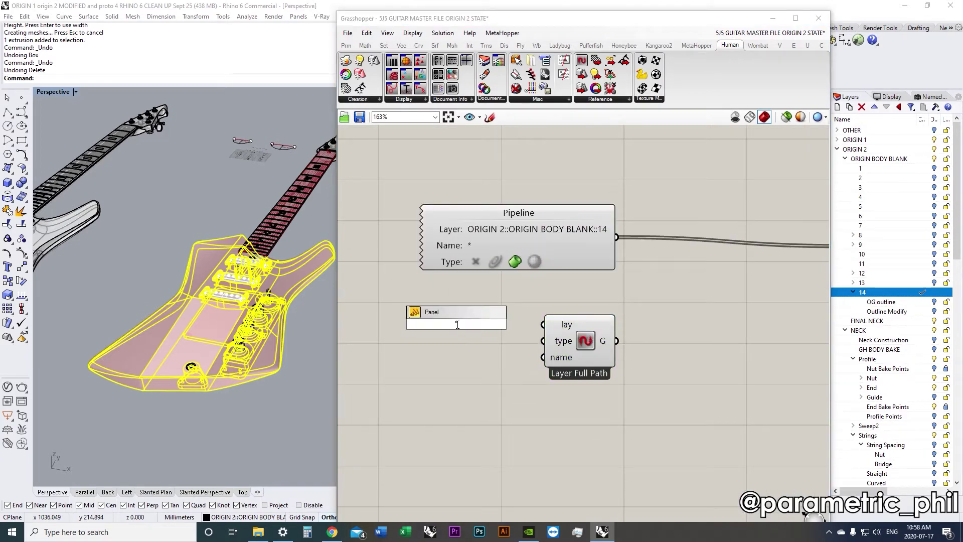
type("\"ORO")
key("BackSpace")
type("IGIN 2::ORIGIN BODY BLANK::14")
key("Return")
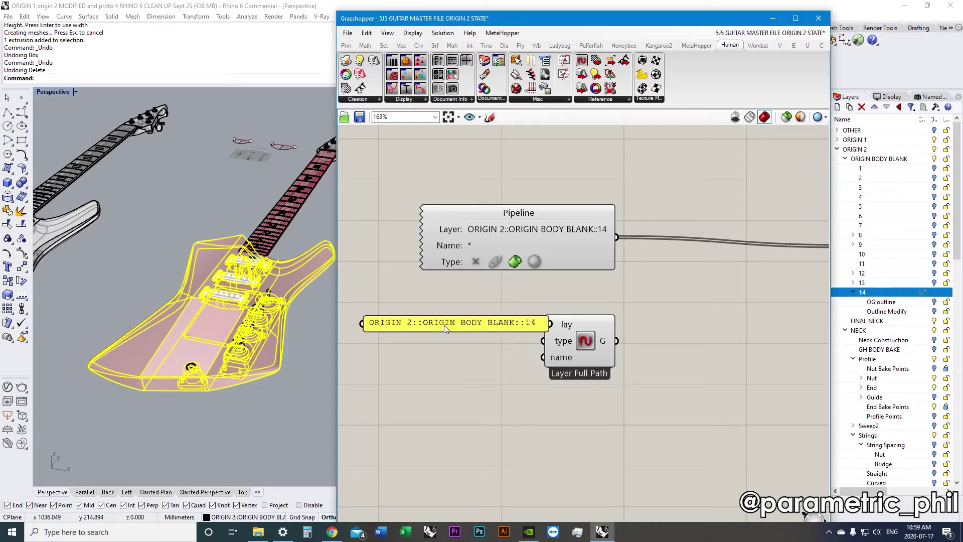
Connect the layer path Panel to the Dynamic Geometry Pipeline's lay input and its G output to the large list panel, replacing the Pipeline's wire.
left_click_drag(447, 324, 395, 327)
left_click_drag(499, 327, 539, 327)
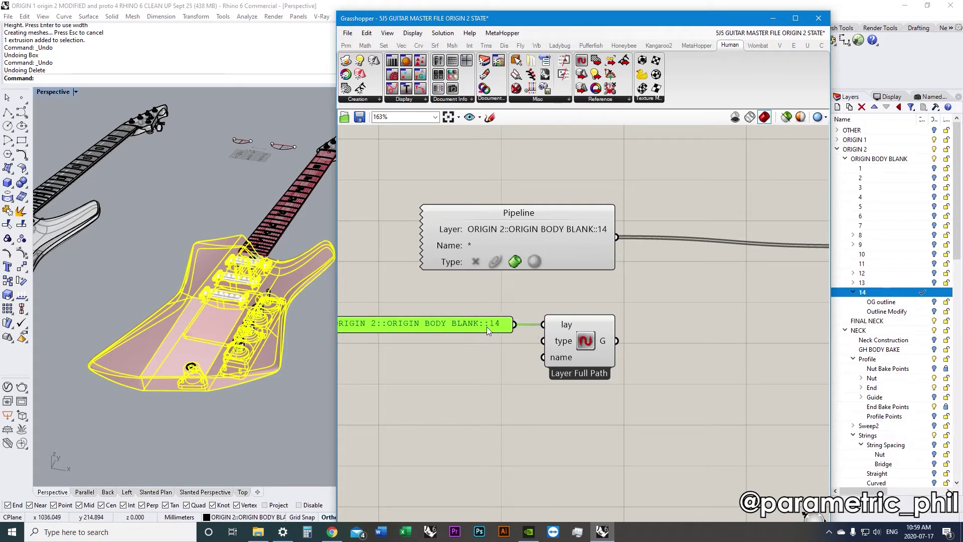
left_click(507, 349)
scroll(611, 227, "down", 2)
left_click_drag(615, 309, 780, 240)
right_click_drag(780, 240, 681, 234)
right_click_drag(446, 318, 473, 310)
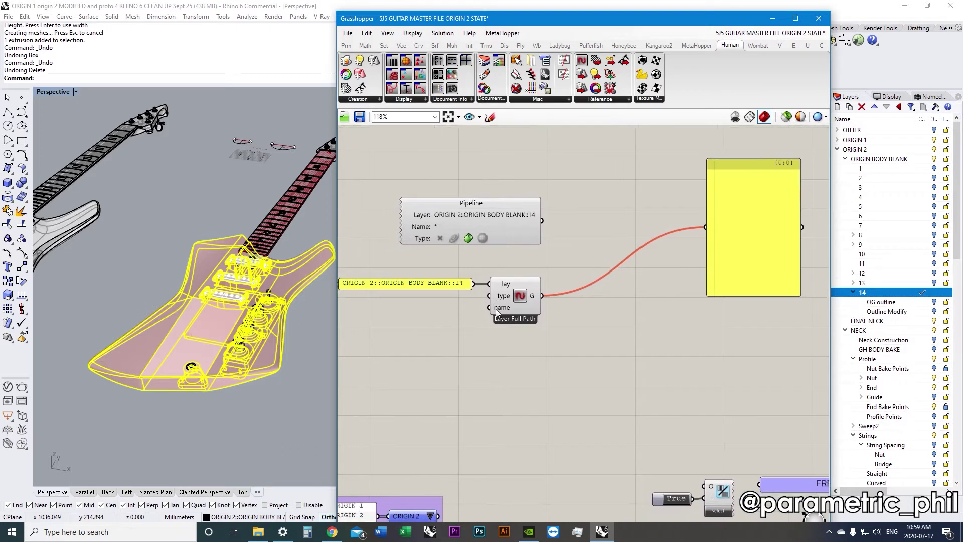
Add a Panel containing "Brep", connect it to the Dynamic Geometry Pipeline's type input and place it under the layer path Panel.
right_click(503, 296)
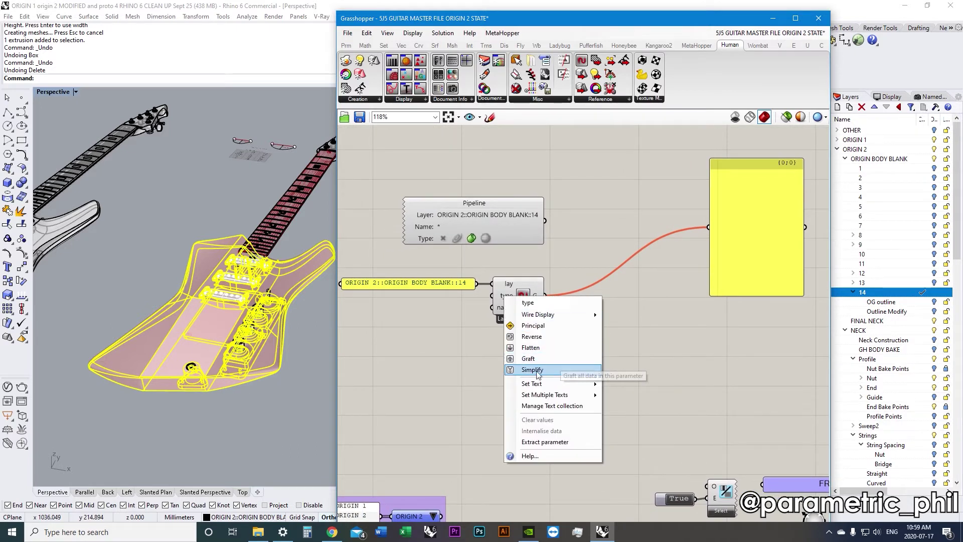
left_click(423, 354)
double_click(415, 318)
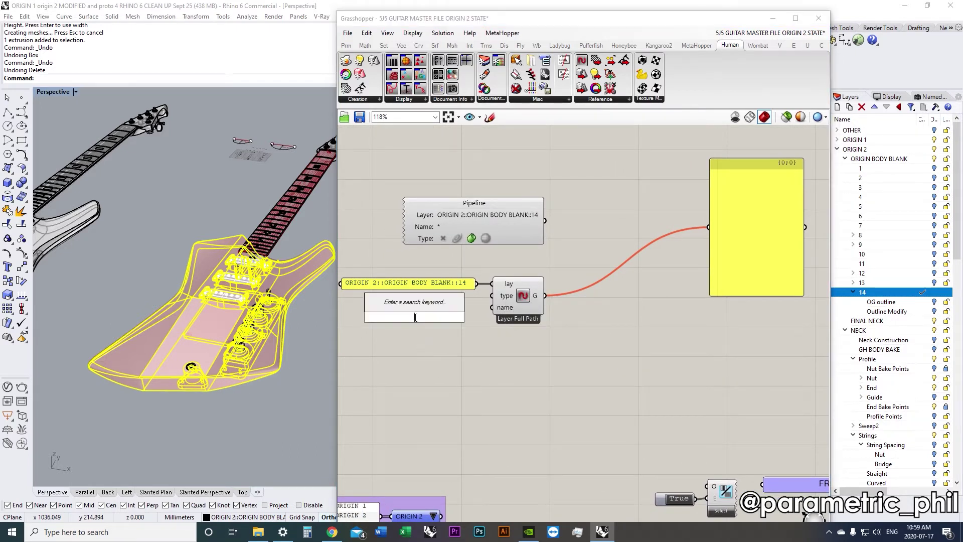
type("PanelBrep")
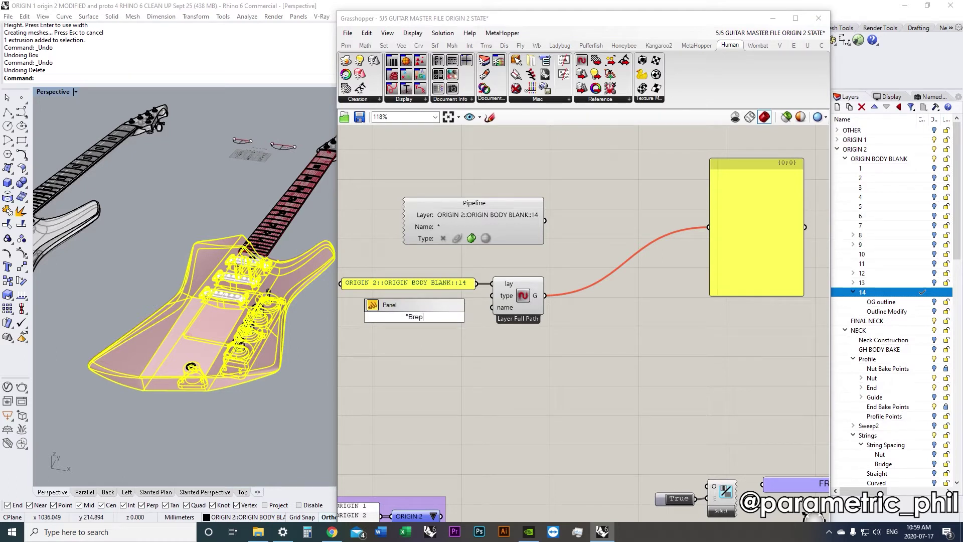
key("Return")
left_click_drag(430, 316, 492, 296)
left_click_drag(419, 319, 464, 303)
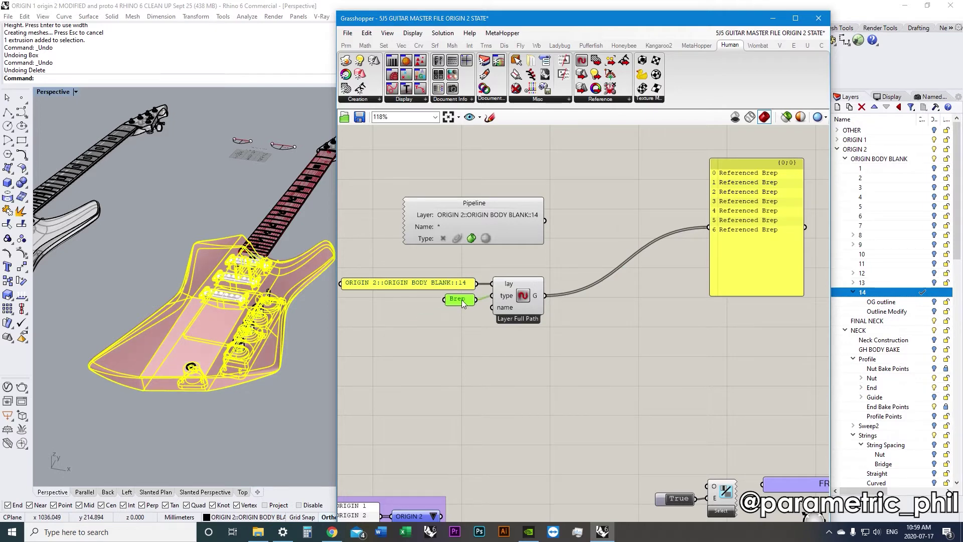
Highlight the Dynamic Geometry Pipeline and the Geometry Pipeline in turn to compare the Rhino geometry each one references.
left_click(519, 300)
scroll(589, 271, "up", 3)
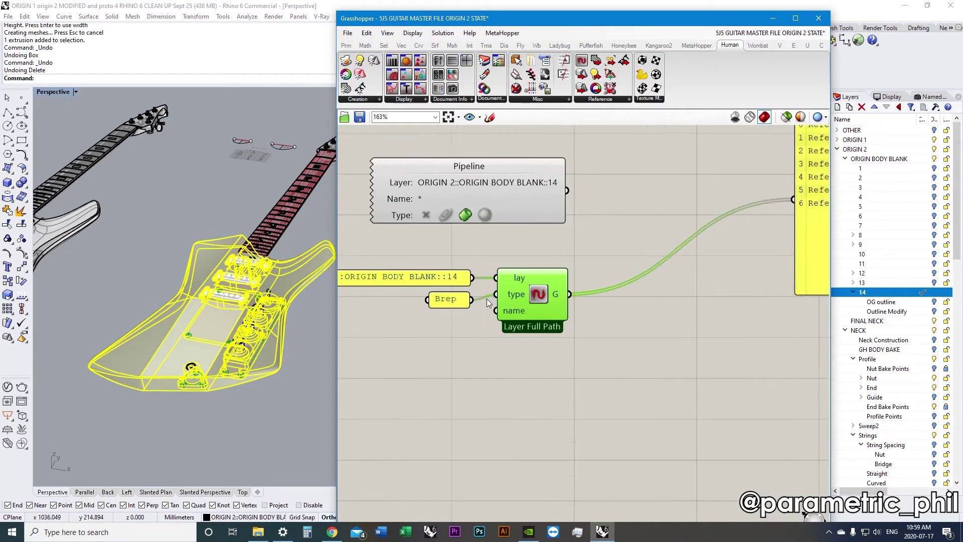
left_click_drag(623, 364, 525, 287)
right_click_drag(593, 253, 605, 275)
left_click(606, 275)
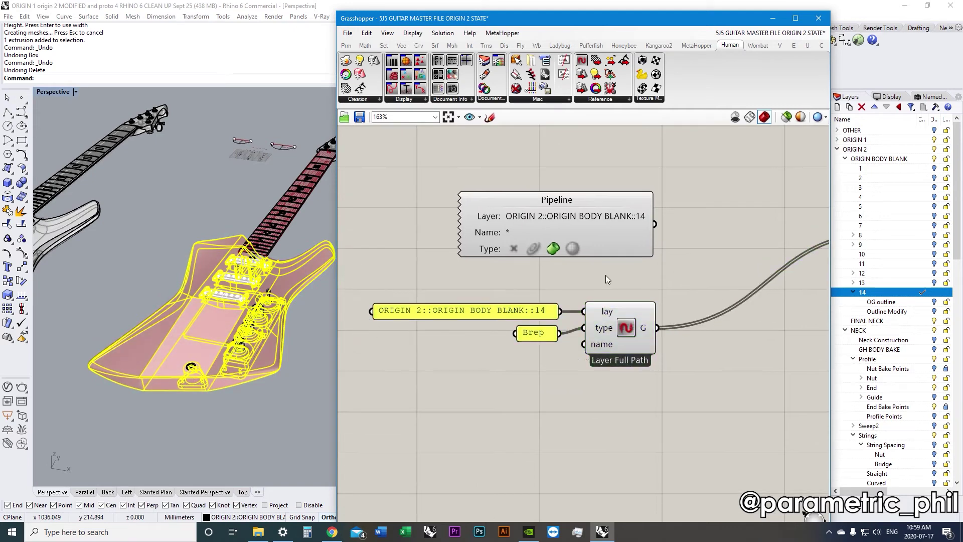
left_click_drag(641, 276, 509, 205)
scroll(580, 215, "up", 1)
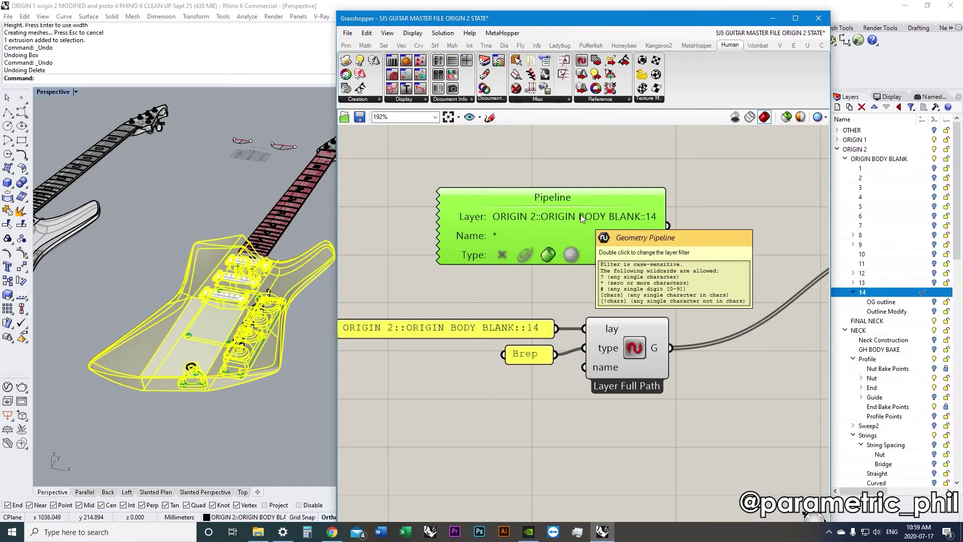
left_click(591, 157)
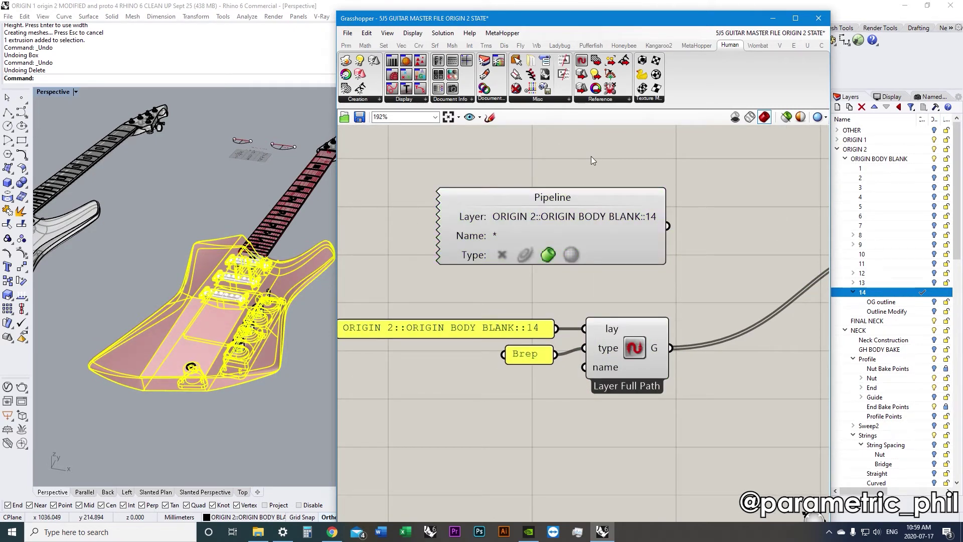
Survey the whole guitar definition, from the pipeline components through the parameter groups to the fretboard, strings and lower sections.
scroll(528, 381, "down", 2)
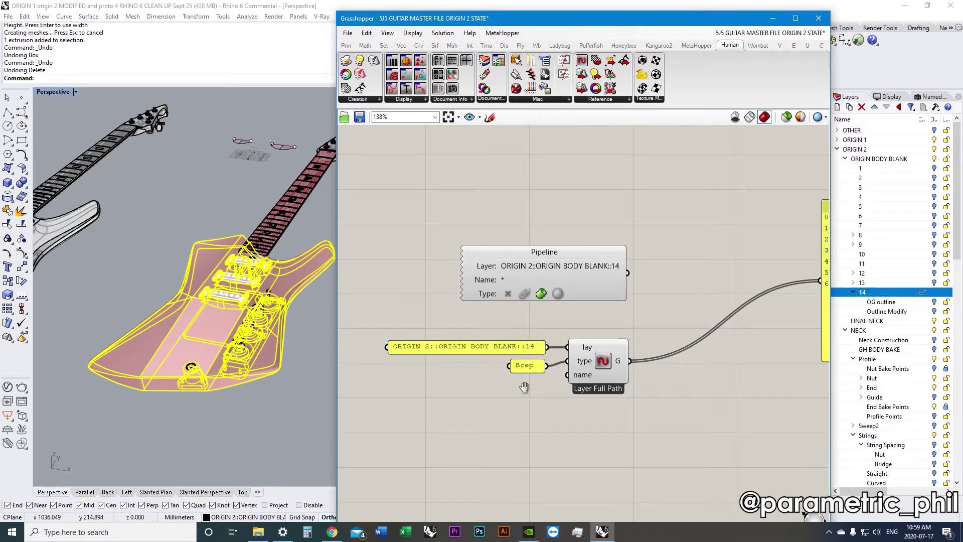
scroll(552, 354, "up", 1)
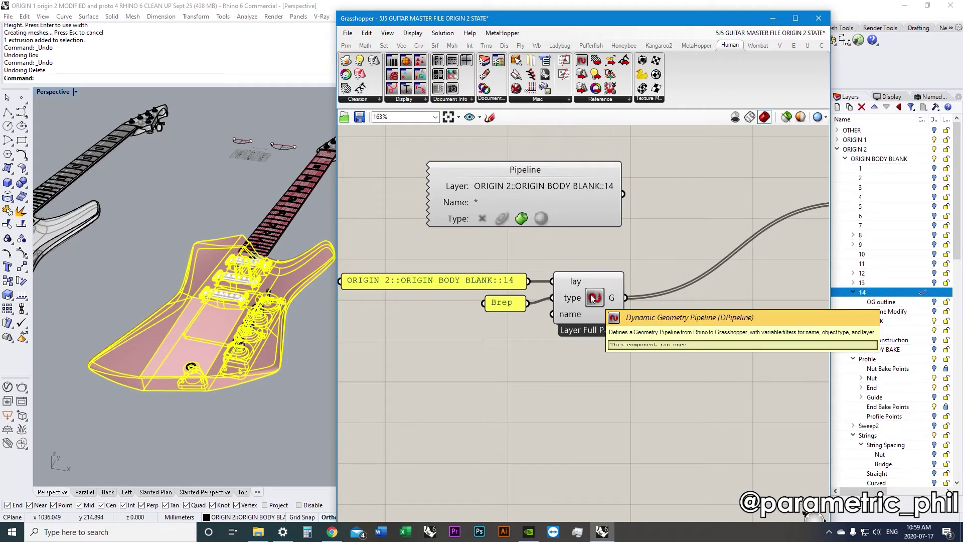
scroll(563, 384, "down", 2)
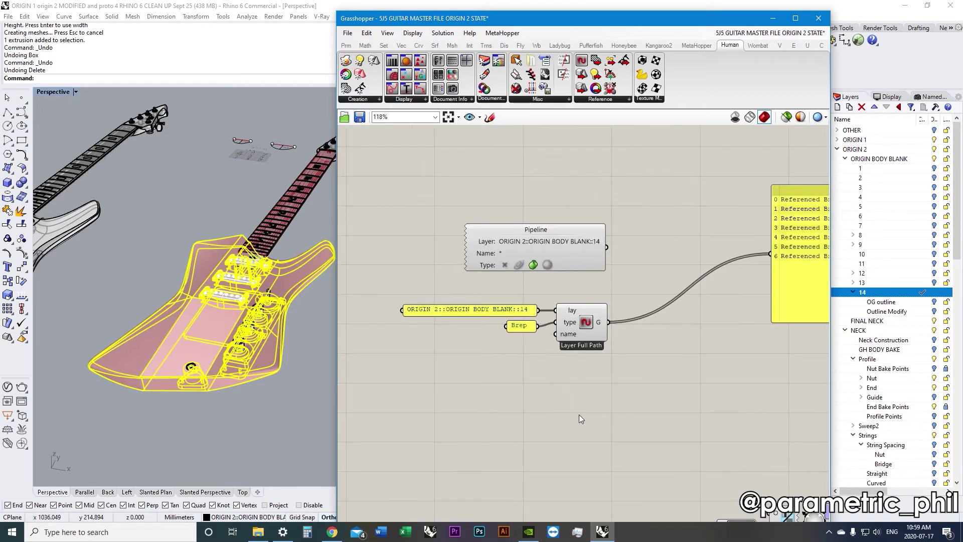
scroll(579, 414, "down", 1)
scroll(577, 405, "up", 2)
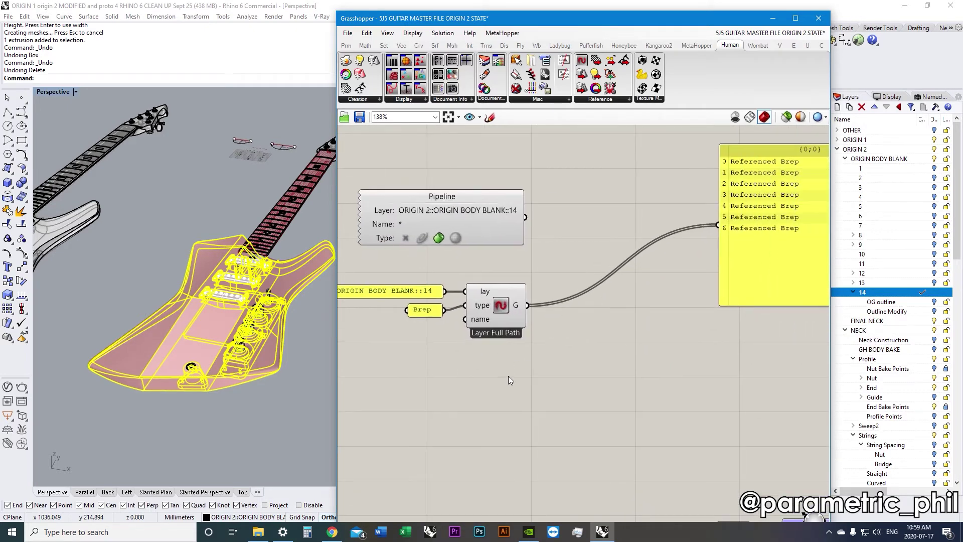
scroll(509, 376, "down", 5)
right_click_drag(514, 413, 501, 283)
right_click_drag(485, 394, 520, 248)
scroll(519, 247, "up", 2)
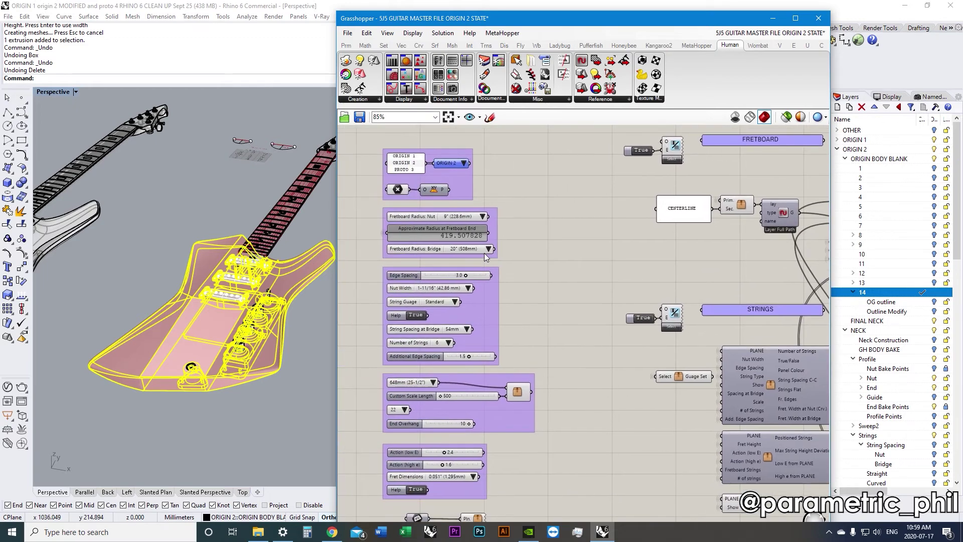
scroll(532, 269, "down", 1)
scroll(573, 298, "down", 6)
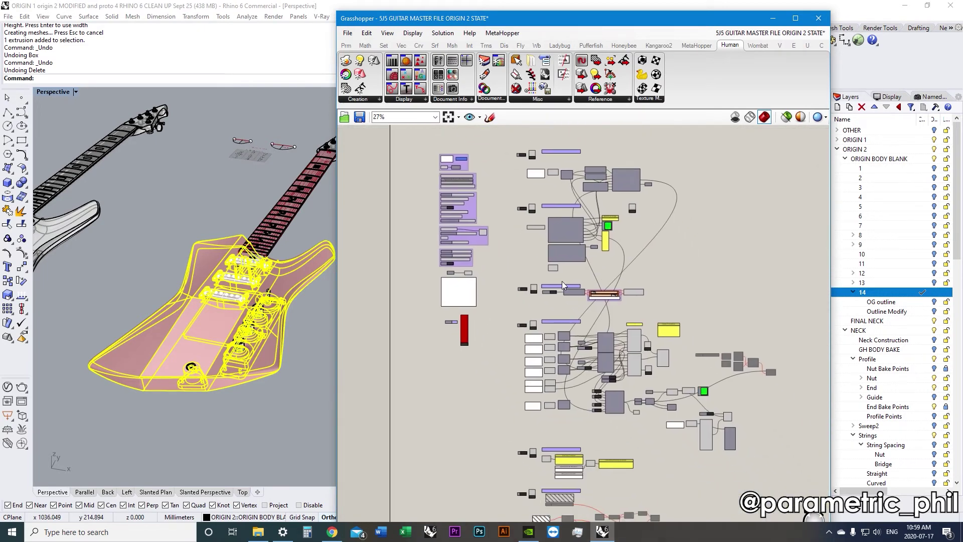
scroll(562, 284, "down", 2)
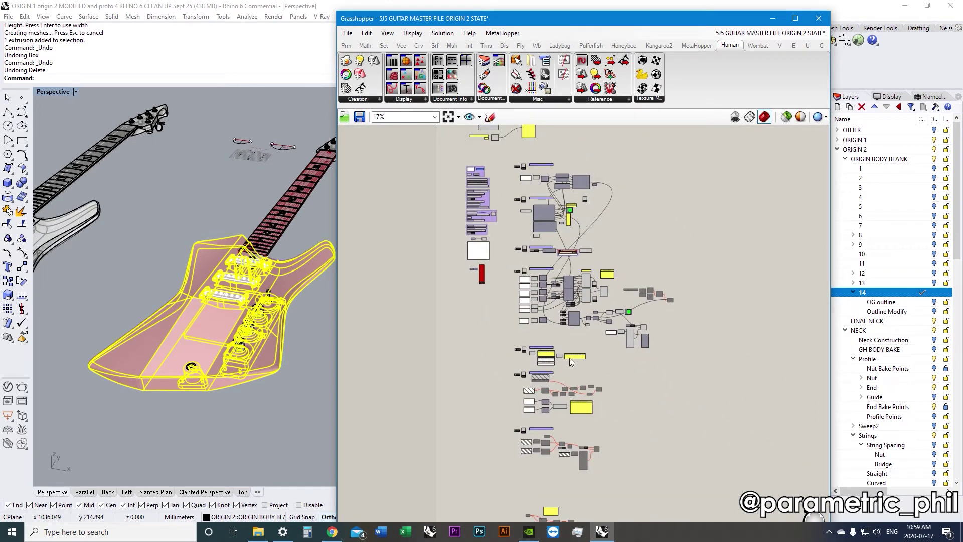
scroll(569, 362, "up", 2)
right_click_drag(568, 363, 560, 272)
scroll(546, 232, "down", 4)
right_click_drag(540, 198, 571, 323)
scroll(530, 230, "up", 3)
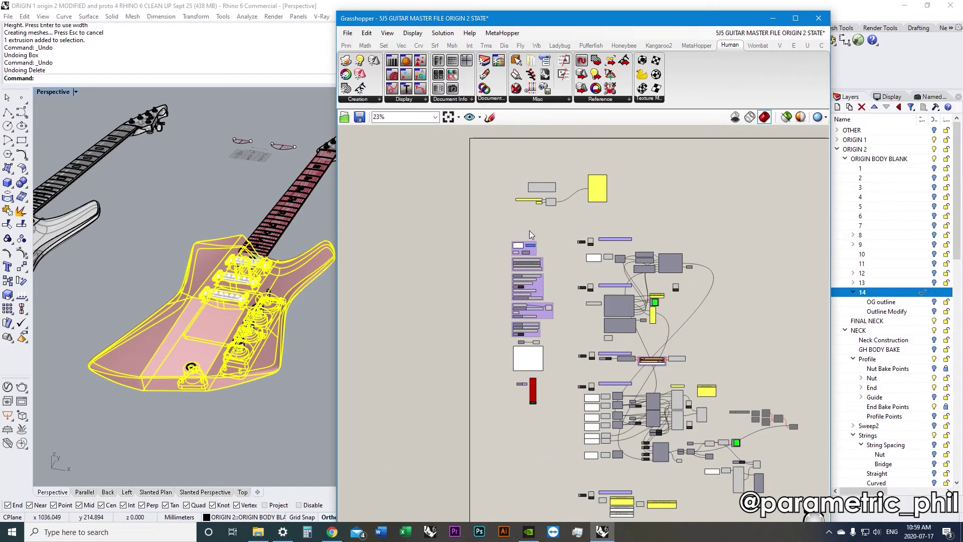
Disable the demo Geometry Pipeline and Dynamic Geometry Pipeline components together with their input panels above the guitar definition.
scroll(531, 233, "up", 6)
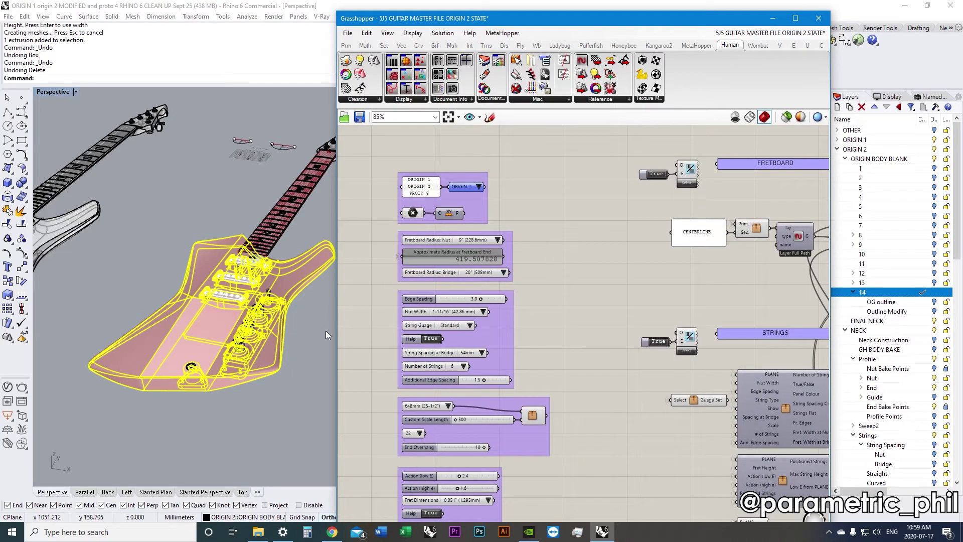
left_click(326, 330)
right_click_drag(306, 318, 266, 326)
scroll(535, 228, "down", 3)
right_click_drag(545, 242, 571, 351)
left_click_drag(621, 267, 494, 157)
middle_click(494, 155)
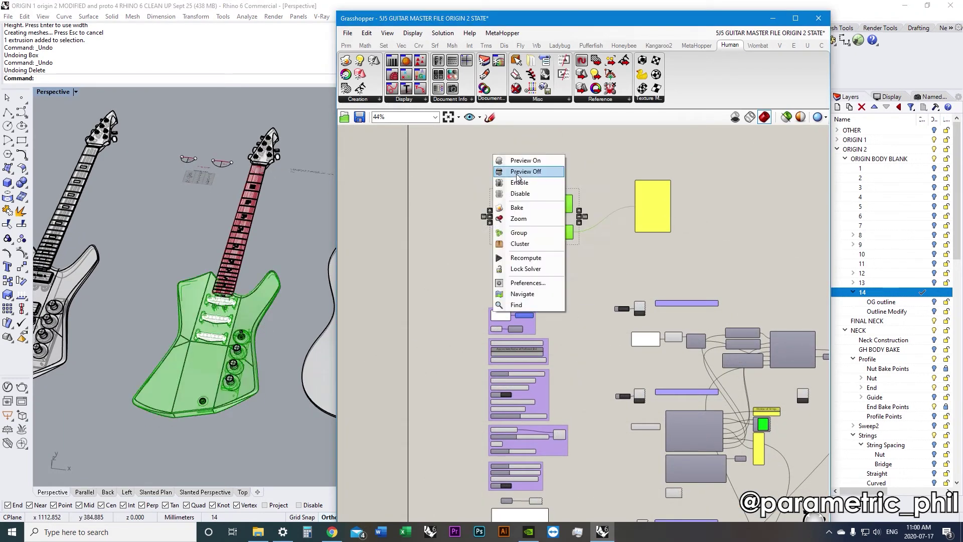
left_click(520, 193)
Examine the guitar selector list with its ORIGIN 1, ORIGIN 2 and PROTO 3 options beside the three guitar models.
scroll(555, 361, "up", 2)
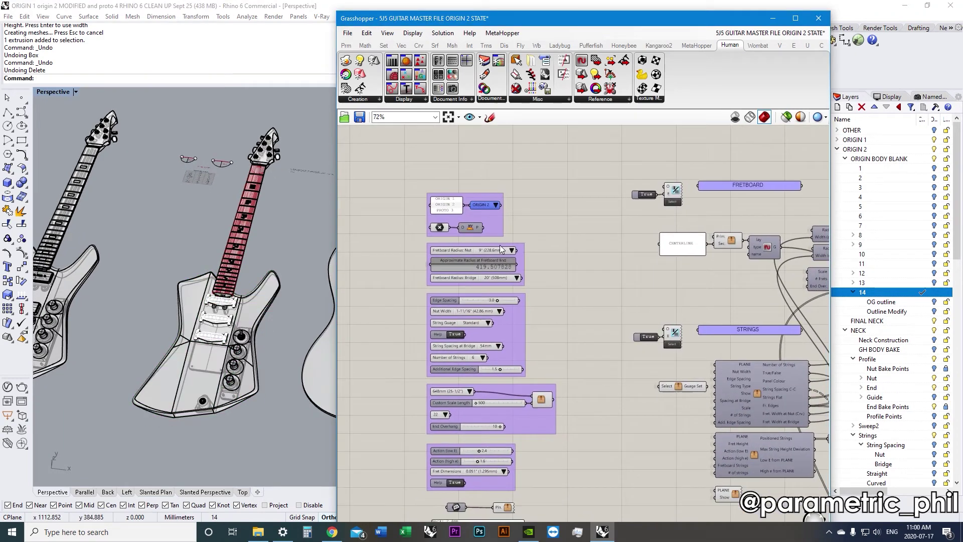
scroll(493, 228, "up", 2)
scroll(202, 318, "down", 3)
right_click_drag(201, 318, 251, 316)
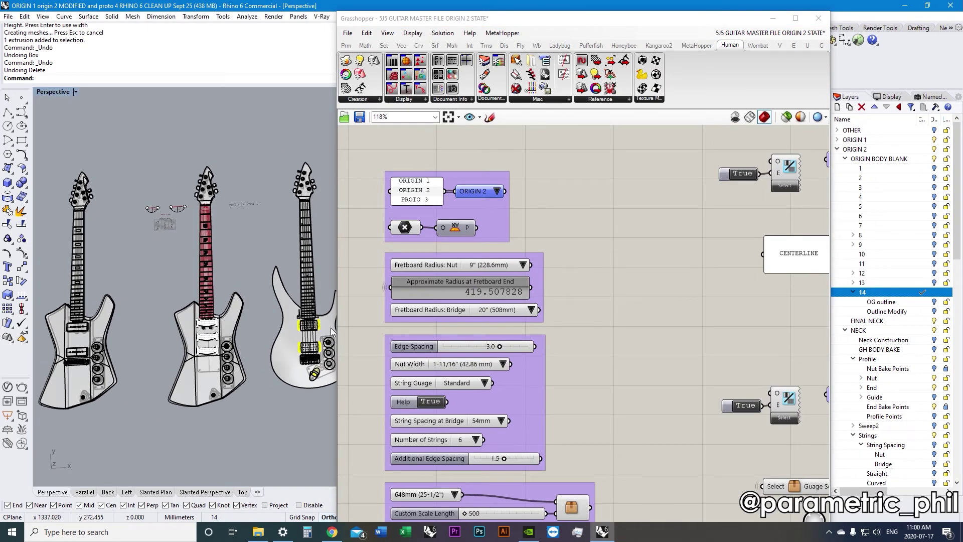
left_click_drag(564, 21, 561, 21)
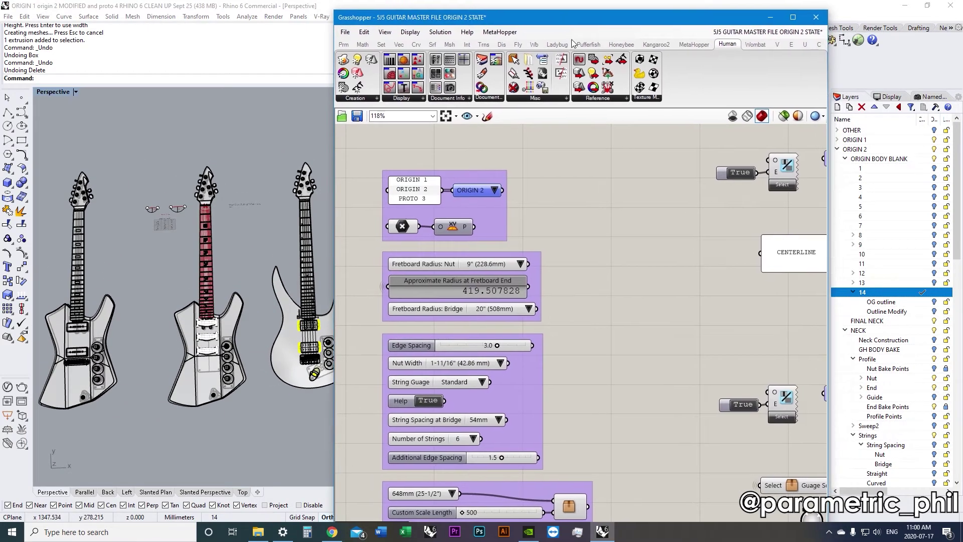
Collapse the ORIGIN 2 layer and highlight the ORIGIN 1, ORIGIN 2 and PROTO 3 parent layers in turn, relating them to the guitar models.
left_click(837, 149)
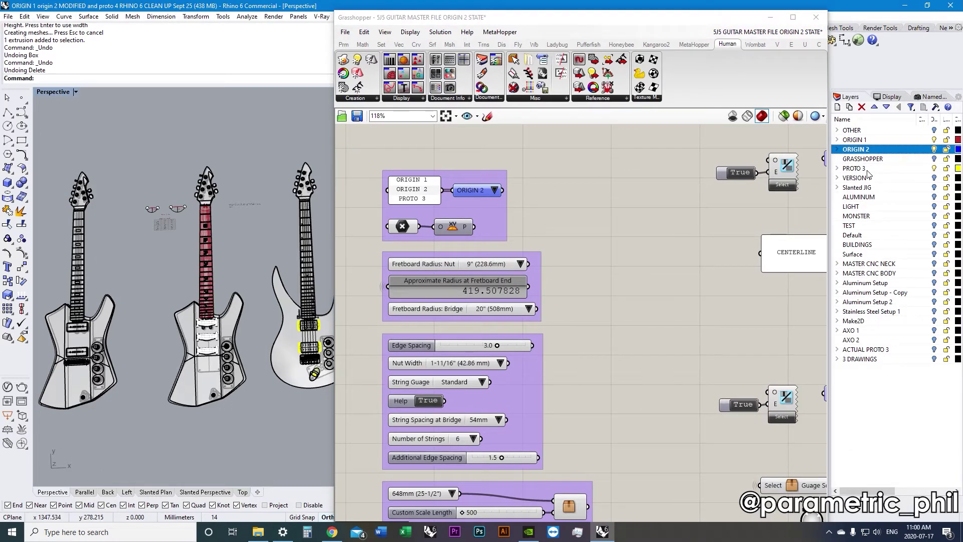
left_click(866, 141)
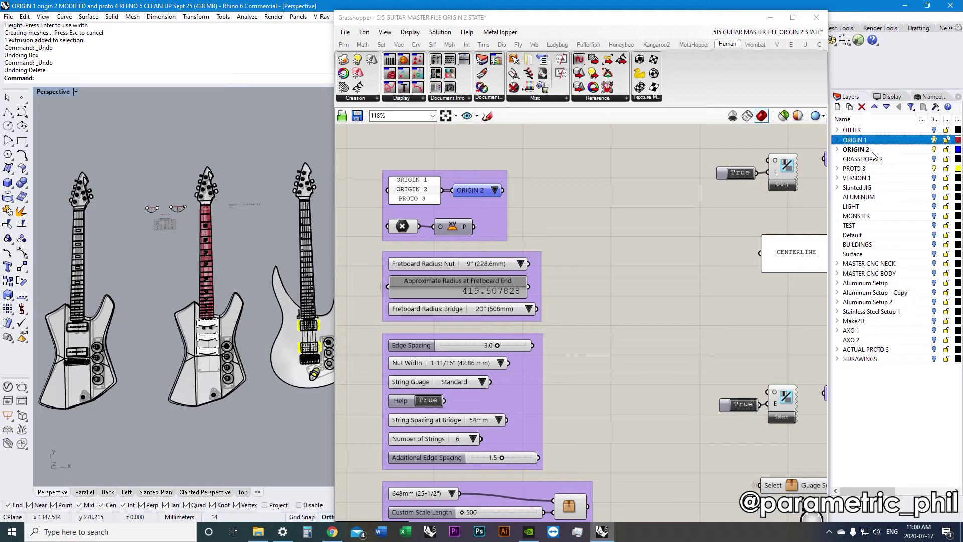
left_click(871, 149)
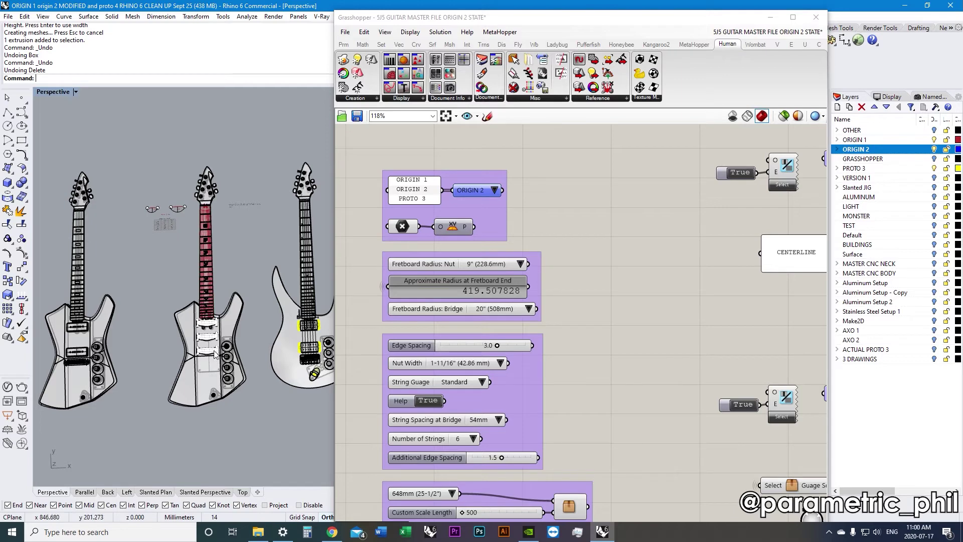
left_click(854, 169)
scroll(285, 345, "down", 1)
scroll(284, 345, "up", 4)
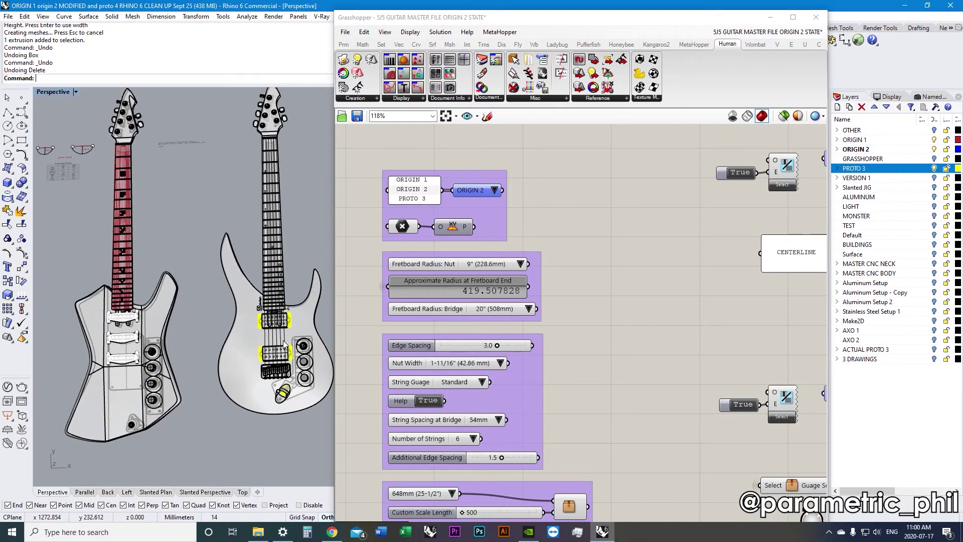
scroll(284, 344, "down", 5)
right_click_drag(285, 345, 230, 310)
scroll(229, 310, "up", 4)
scroll(229, 310, "down", 5)
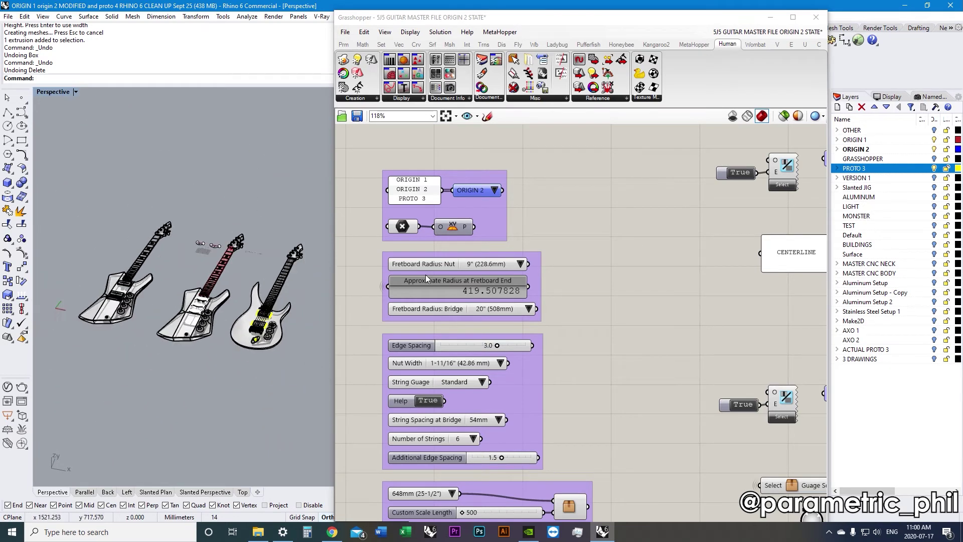
scroll(262, 292, "up", 3)
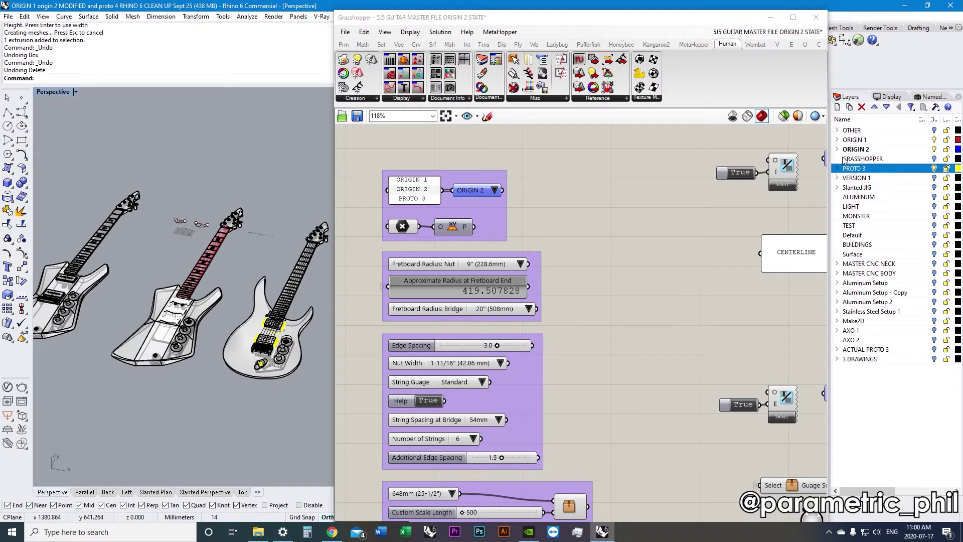
Expand and collapse the ORIGIN 1, ORIGIN 2 and PROTO 3 layers in turn to compare their sublayer structures.
left_click(836, 140)
scroll(854, 166, "down", 3)
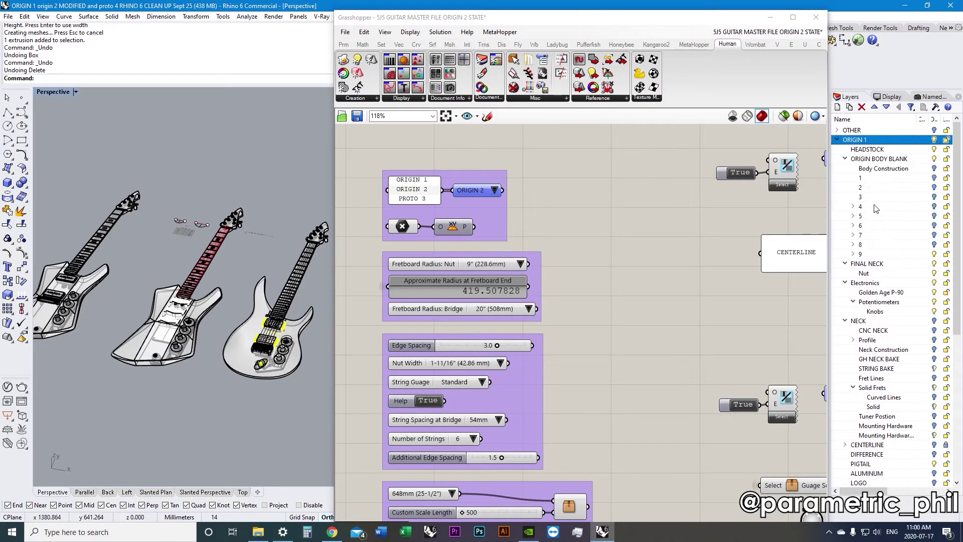
left_click(837, 141)
left_click(837, 150)
scroll(870, 196, "down", 2)
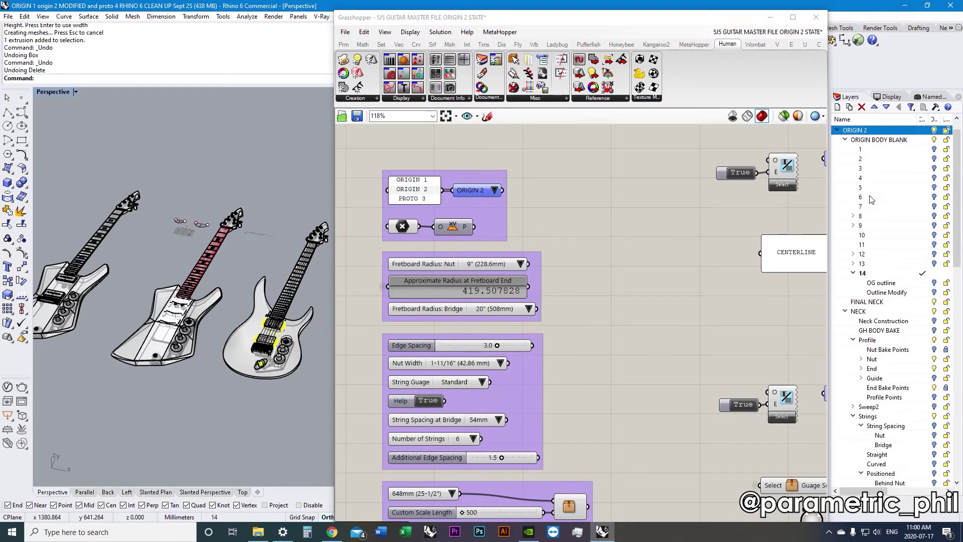
left_click(836, 131)
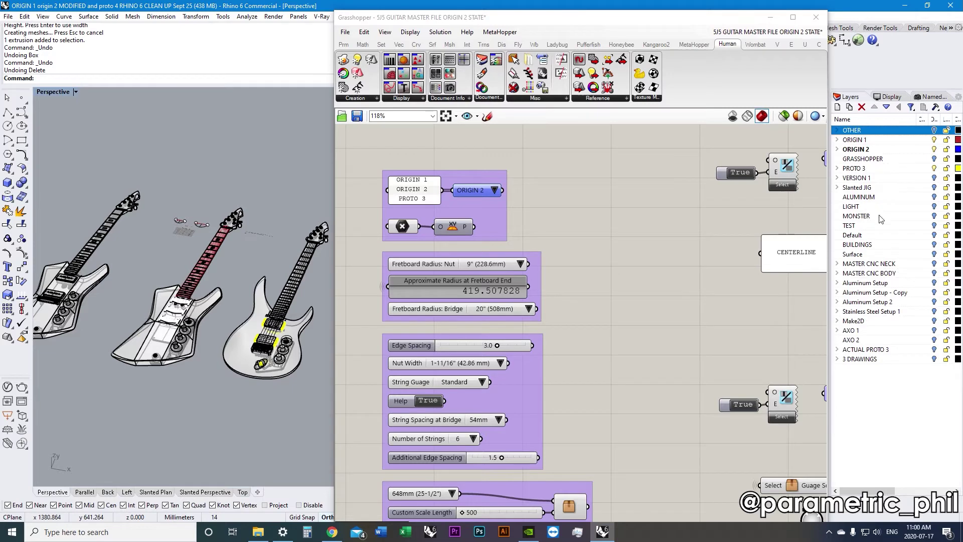
left_click(837, 169)
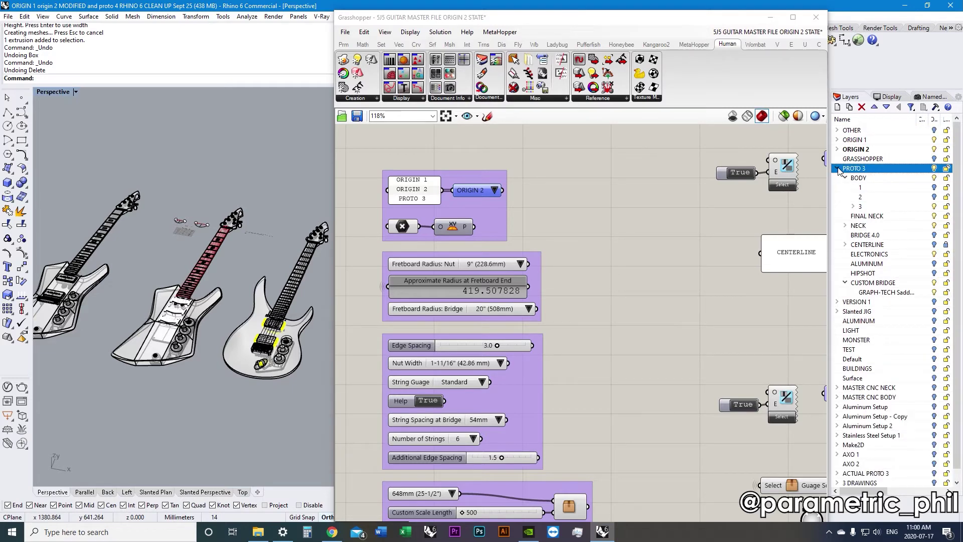
left_click(837, 169)
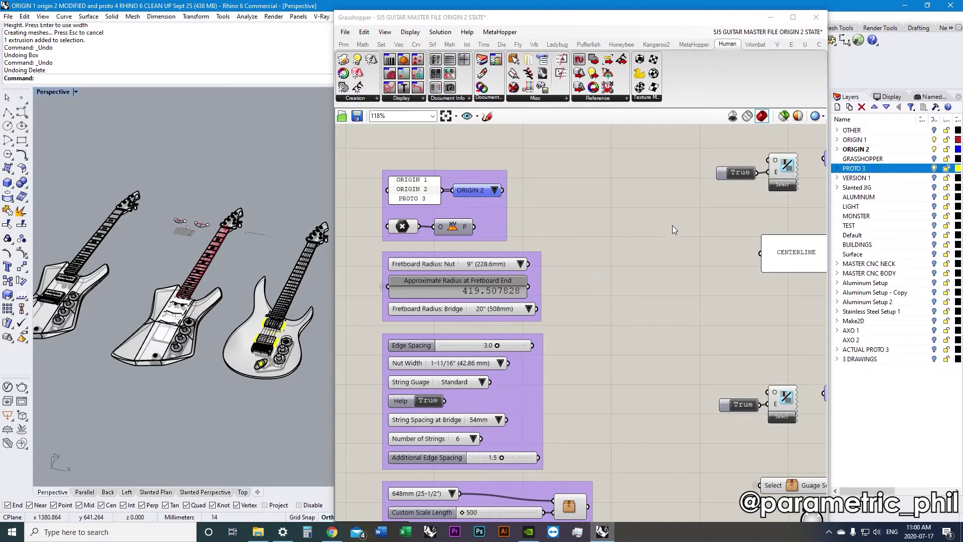
Examine the FRETBOARD section, where the CENTERLINE panel and layer path cluster feed a Dynamic Geometry Pipeline.
scroll(636, 260, "down", 3)
right_click_drag(636, 260, 573, 228)
scroll(628, 185, "up", 3)
left_click(622, 172)
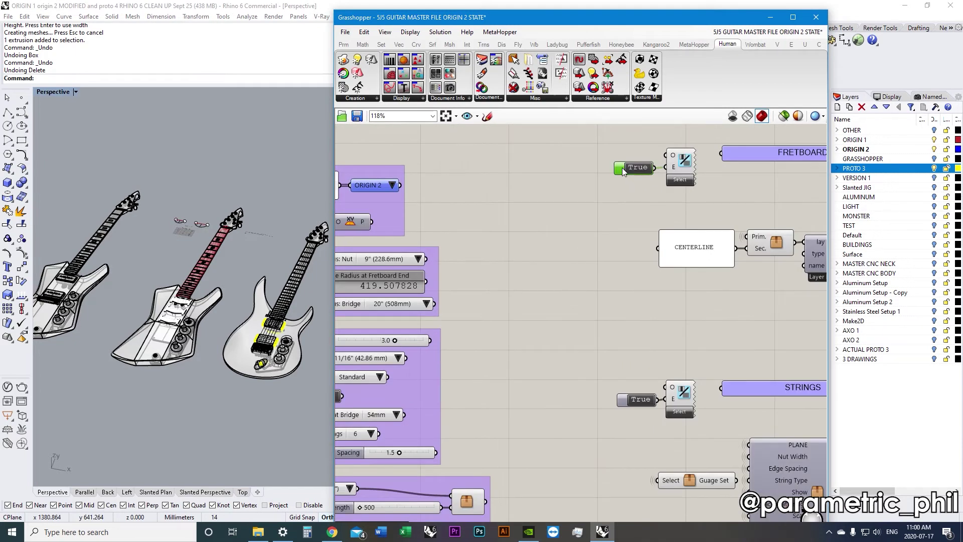
double_click(627, 206)
scroll(670, 271, "down", 4)
right_click_drag(647, 285, 603, 261)
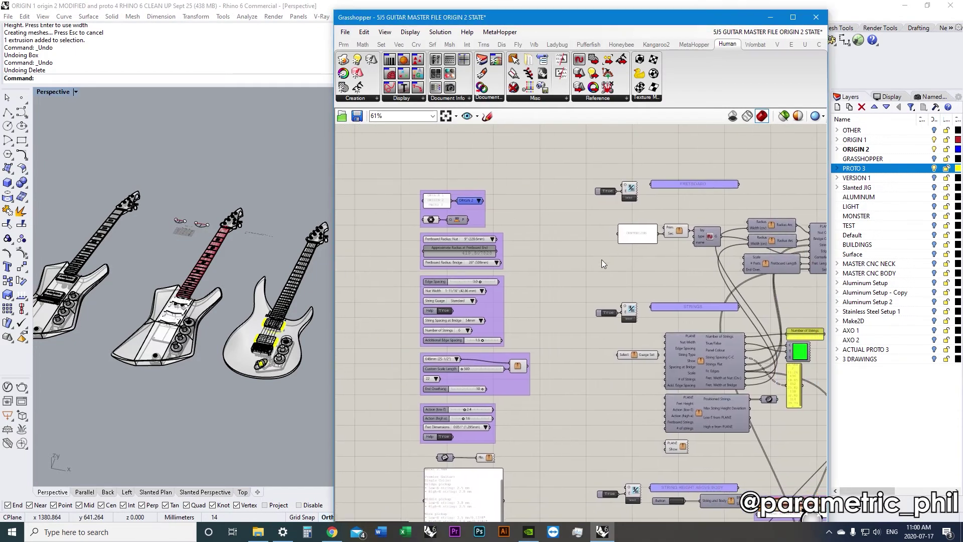
scroll(662, 270, "up", 1)
right_click_drag(662, 269, 663, 269)
scroll(588, 240, "up", 3)
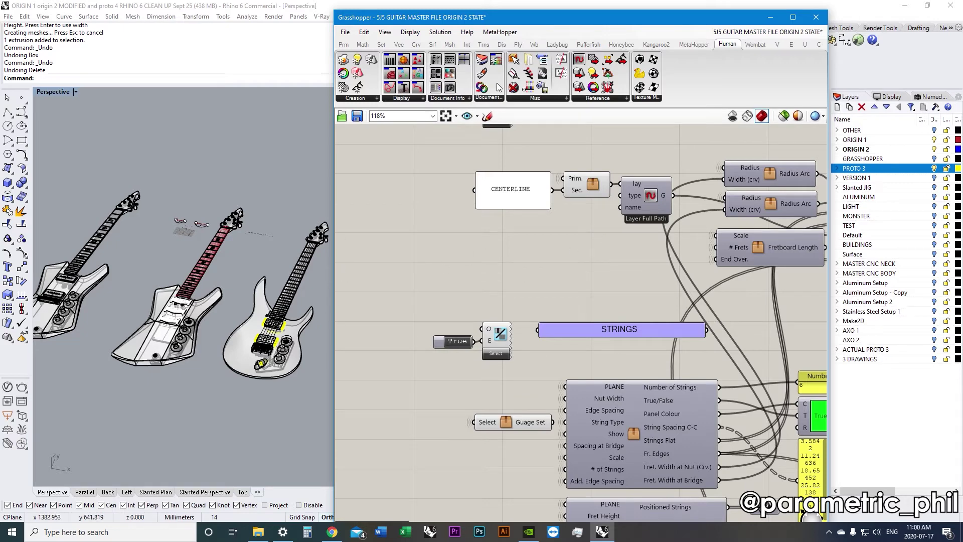
Inspect the red fretboard preview on the ORIGIN 2 guitar from headstock to body, shifting the Grasshopper window clear of the model.
left_click_drag(529, 23, 540, 19)
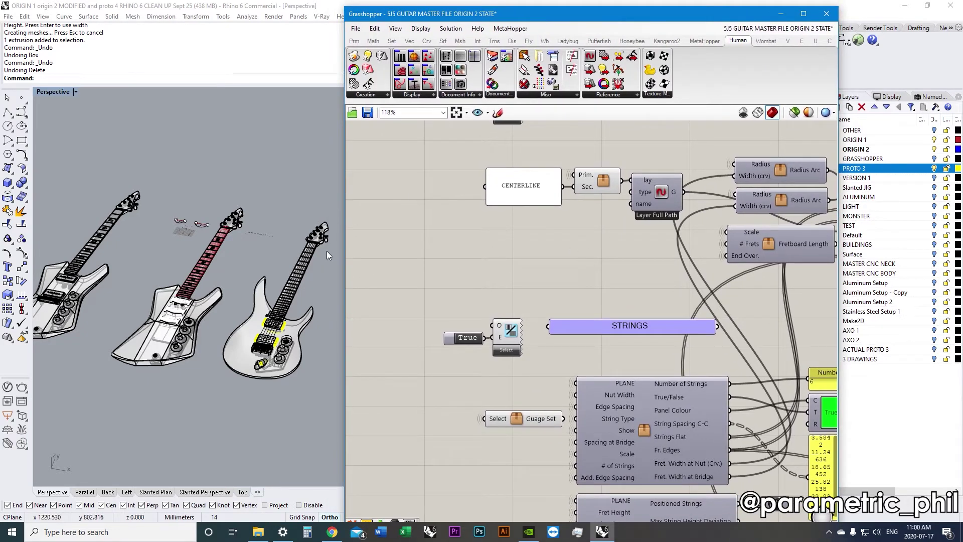
scroll(238, 299, "up", 5)
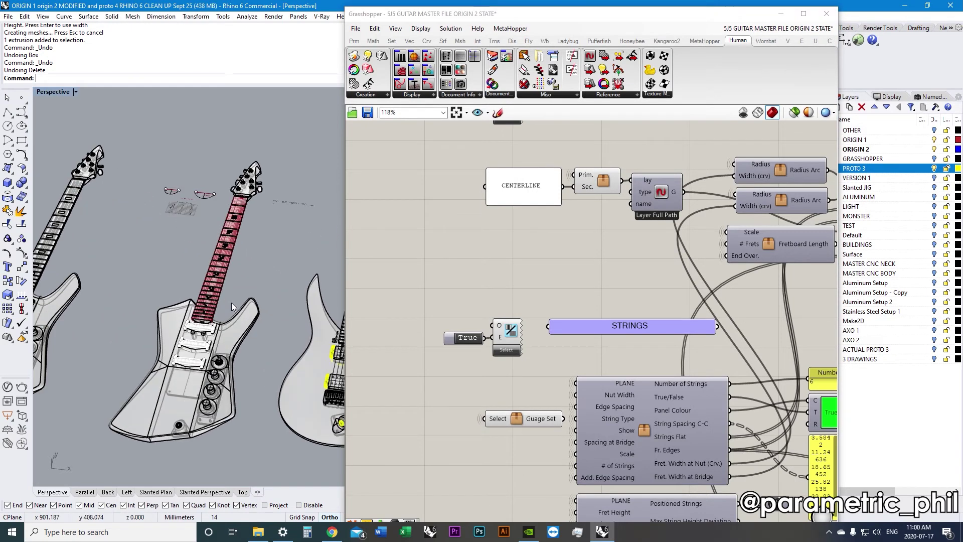
scroll(231, 303, "up", 3)
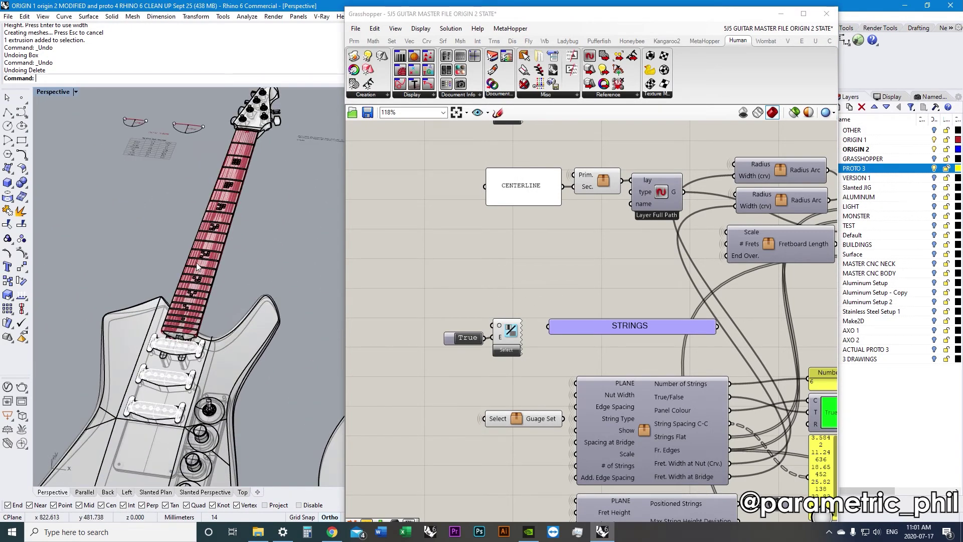
scroll(196, 265, "up", 4)
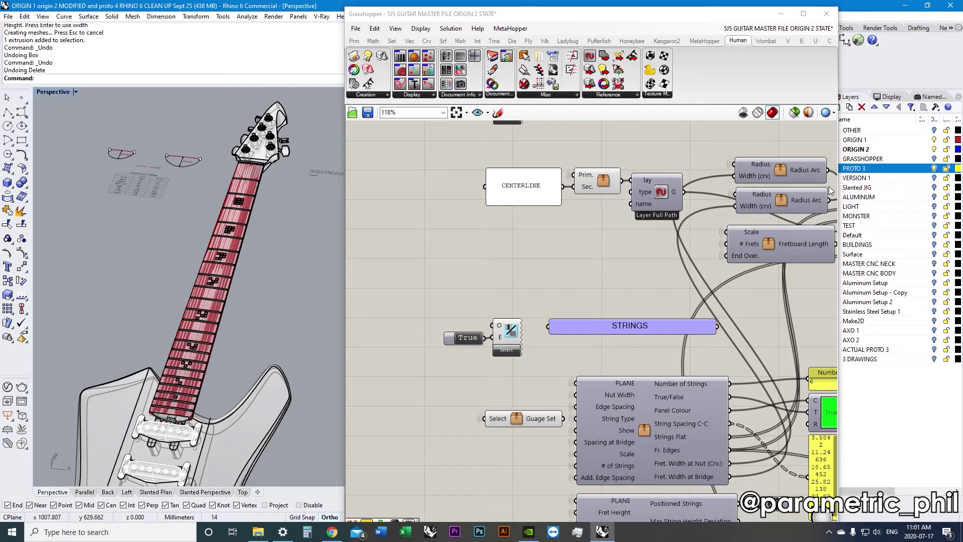
left_click_drag(721, 11, 714, 11)
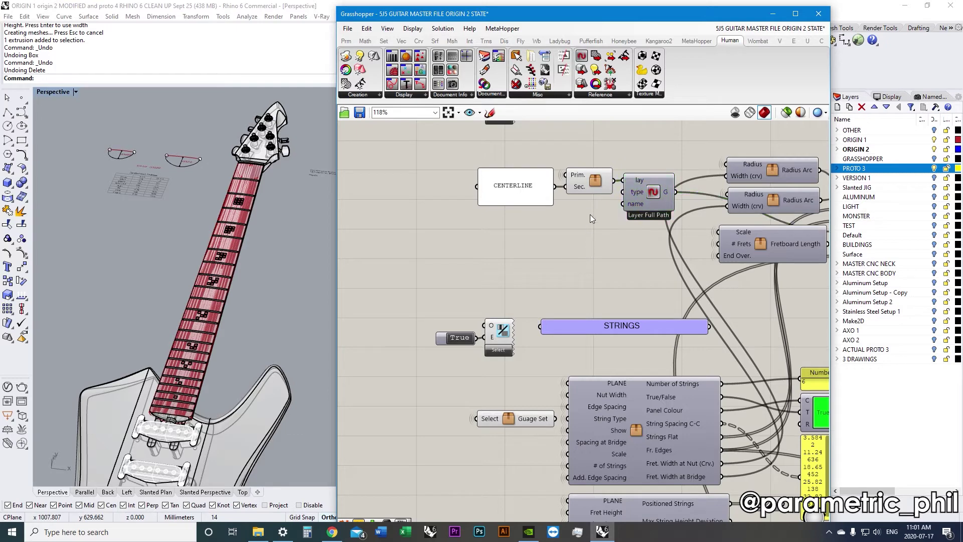
Highlight the layer path cluster and the CENTERLINE panel in turn to trace the fretboard pipeline's layer input.
left_click(586, 184)
left_click_drag(586, 182, 530, 182)
left_click(598, 179)
left_click_drag(597, 179, 597, 182)
left_click_drag(533, 182, 533, 186)
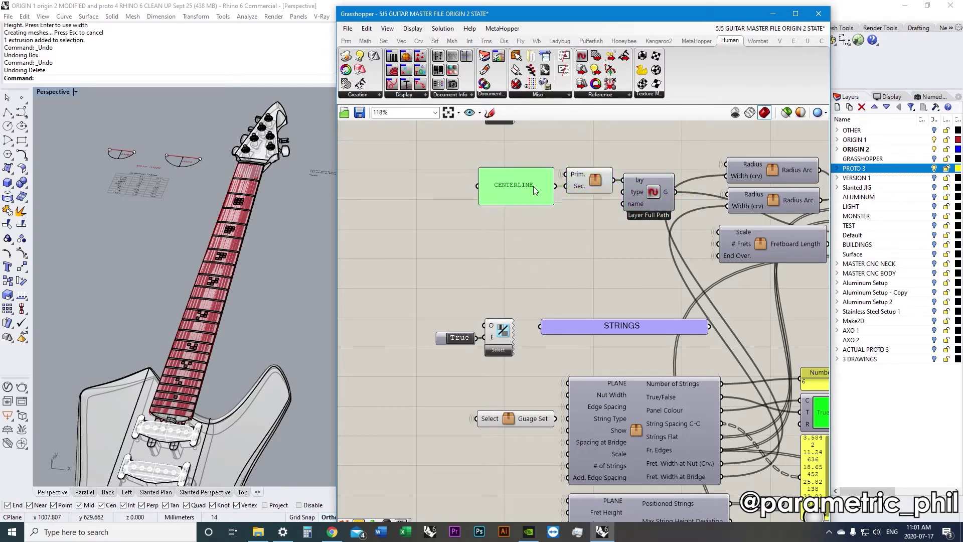
left_click(546, 224)
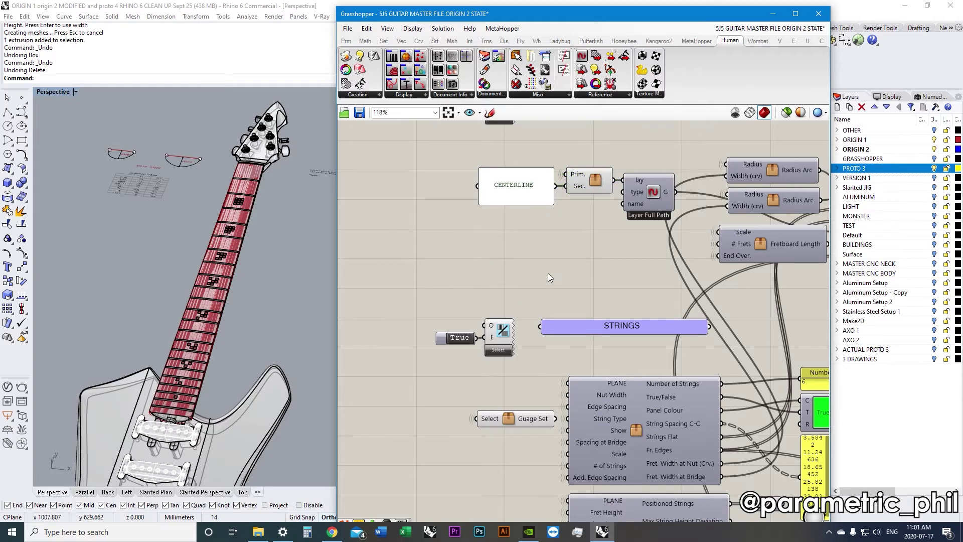
Widen the NECK::Profile::Nut panel in the NECK CONSTRUCTION section so its layer path fits on one line.
scroll(552, 231, "down", 5)
scroll(558, 402, "up", 5)
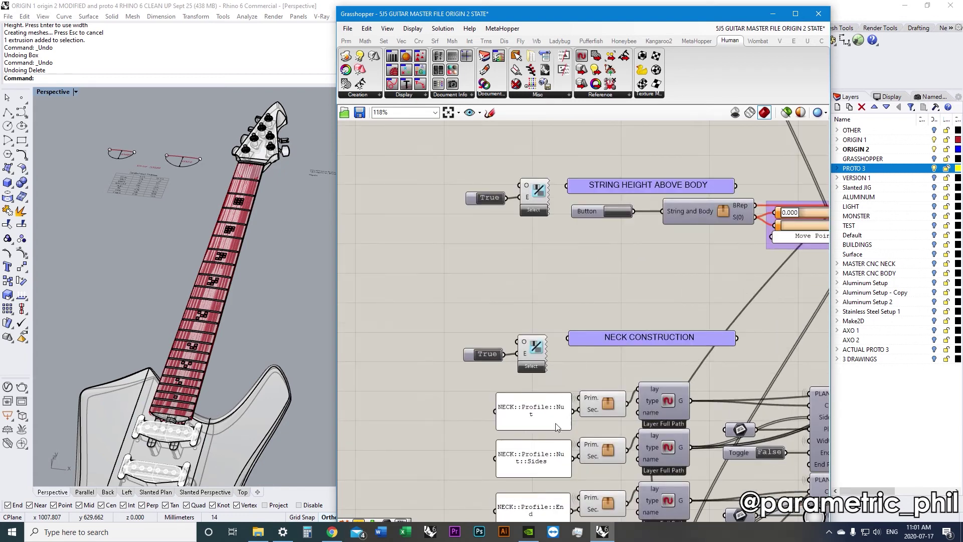
left_click_drag(499, 421, 483, 422)
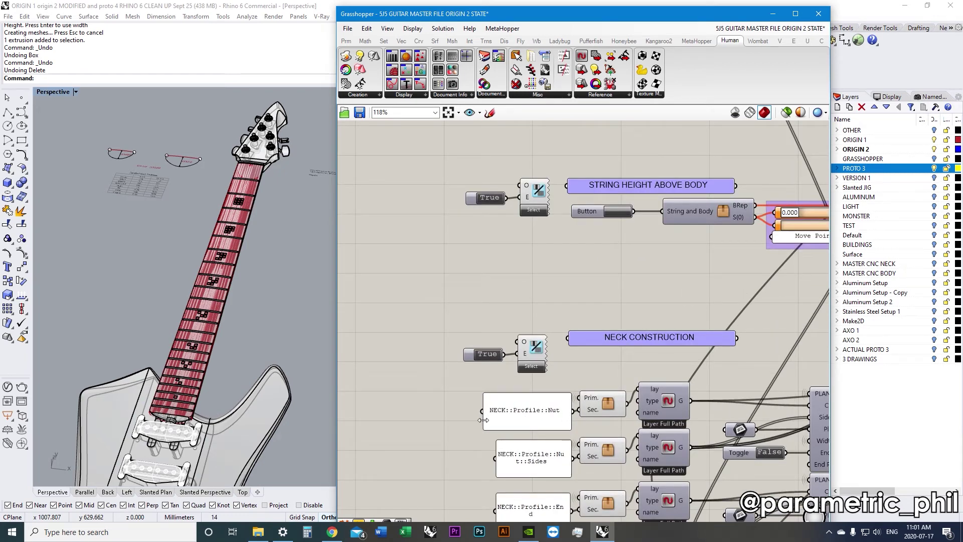
Switch Rhino to the Top viewport, minimize Grasshopper and frame the two neck profile curves with the neck thickness table.
right_click_drag(130, 237, 266, 287, "shift")
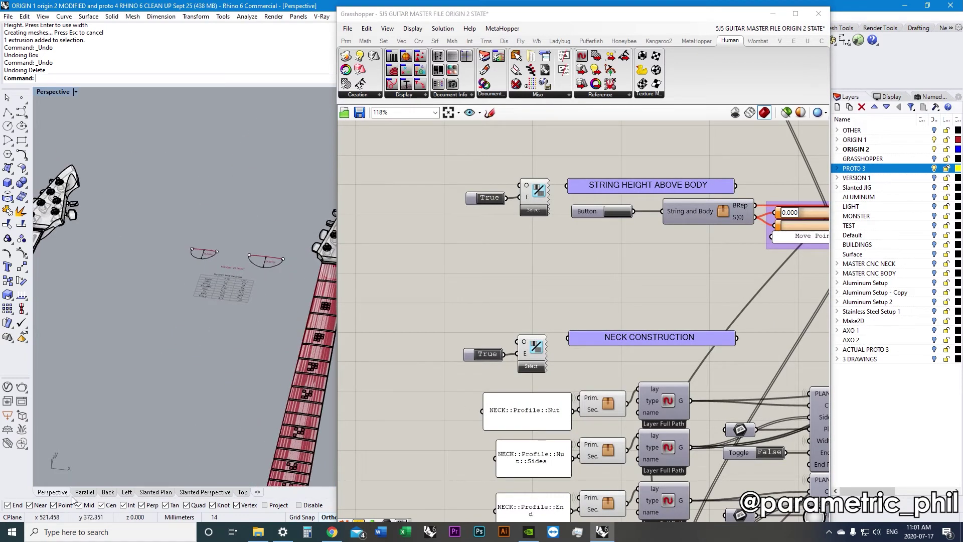
left_click(248, 491)
scroll(202, 402, "down", 6)
scroll(227, 337, "up", 15)
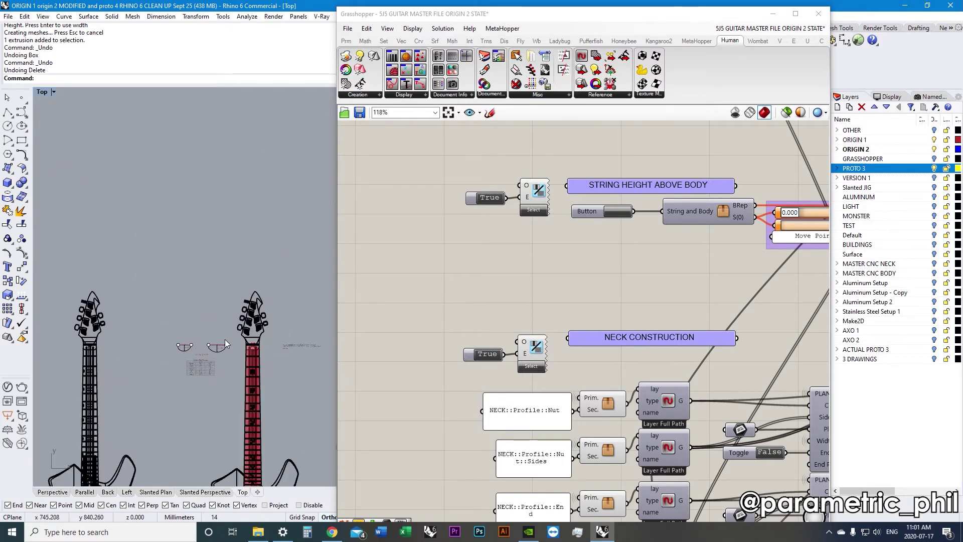
right_click_drag(195, 384, 259, 282)
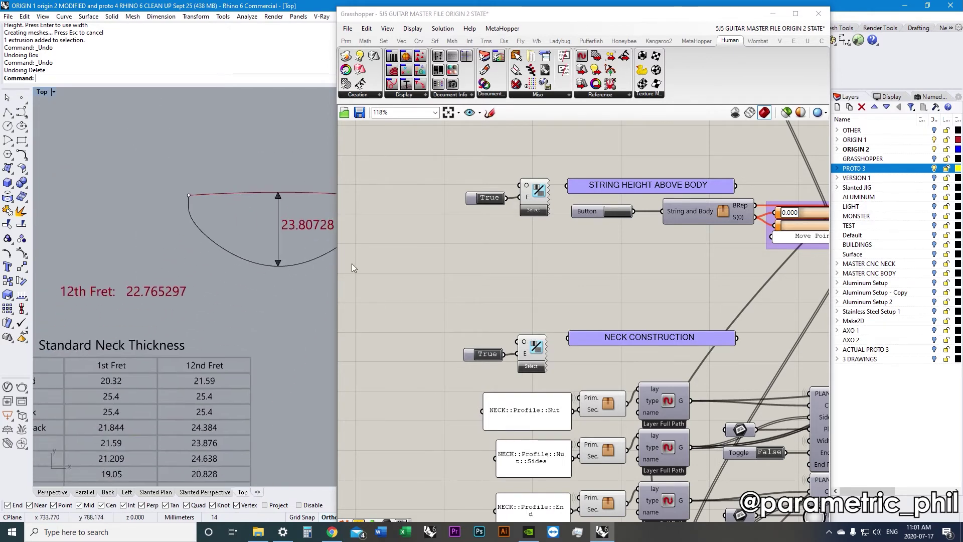
left_click(773, 14)
scroll(442, 253, "down", 3)
scroll(441, 248, "up", 3)
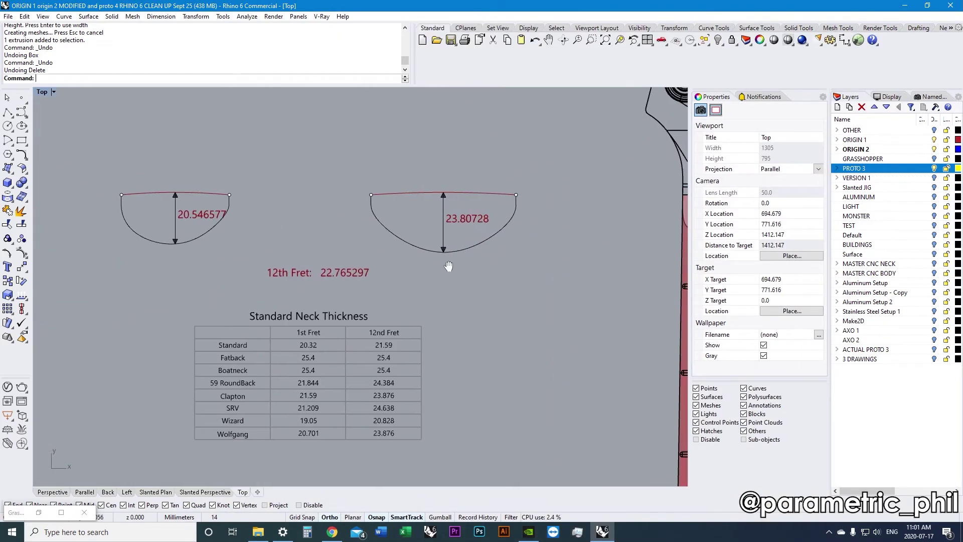
Select the larger and smaller neck profile curves in turn to check which layer each one is on.
left_click(420, 242)
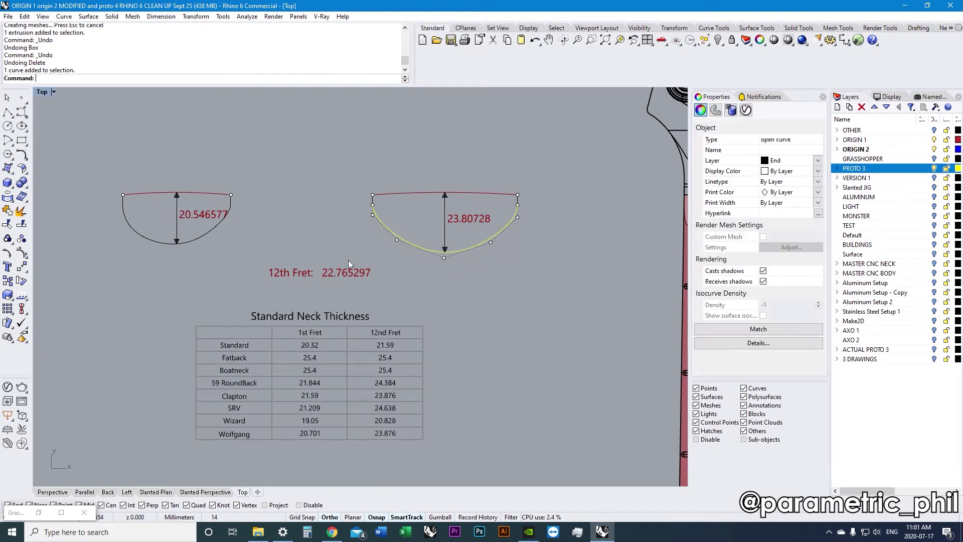
left_click(205, 234)
right_click_drag(215, 240, 248, 244)
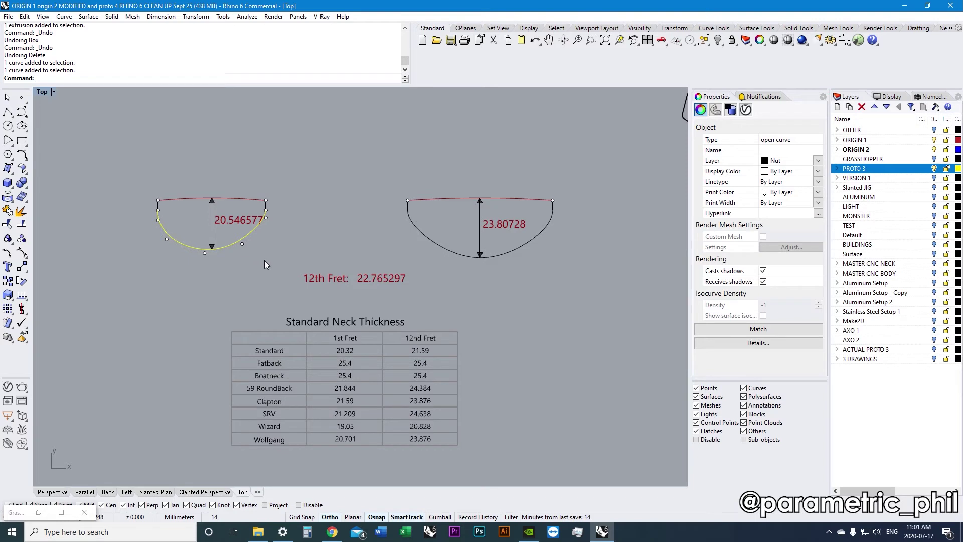
left_click(426, 240)
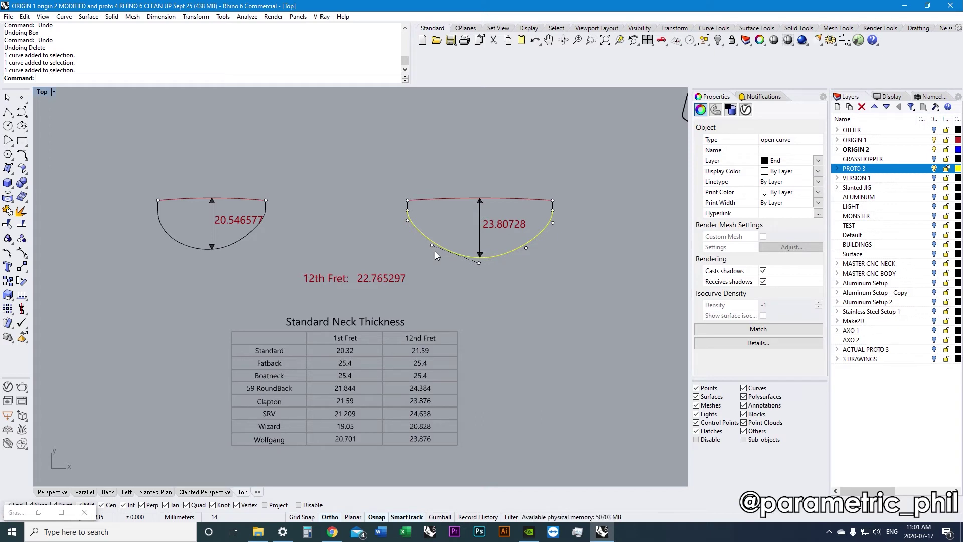
Recheck the layer assignment of the End and Nut profile curves and clear the selection.
left_click(460, 271)
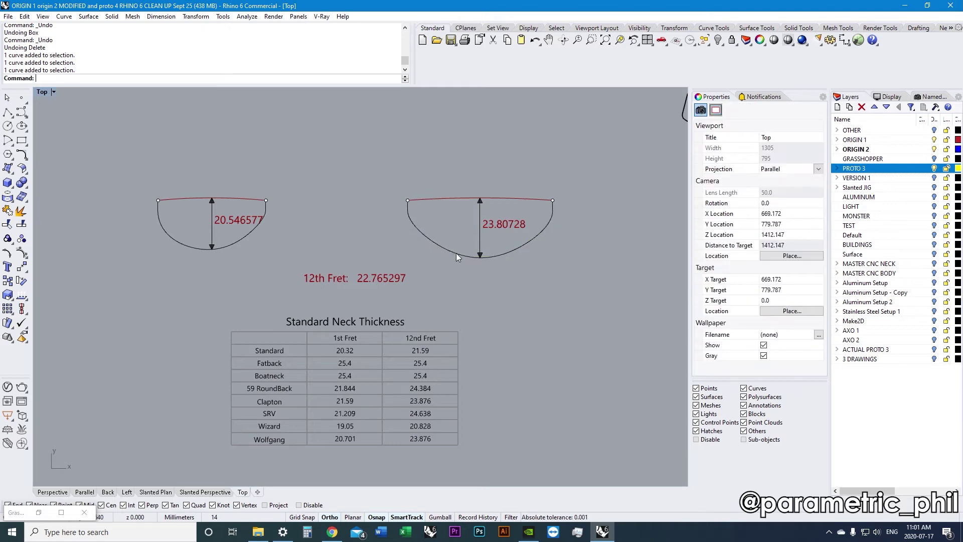
left_click(456, 252)
left_click(238, 242)
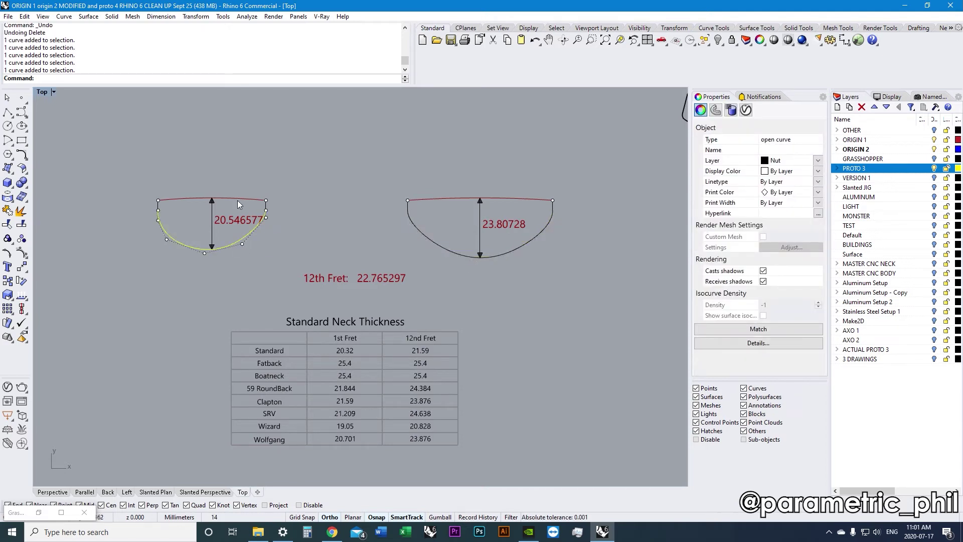
key("Escape")
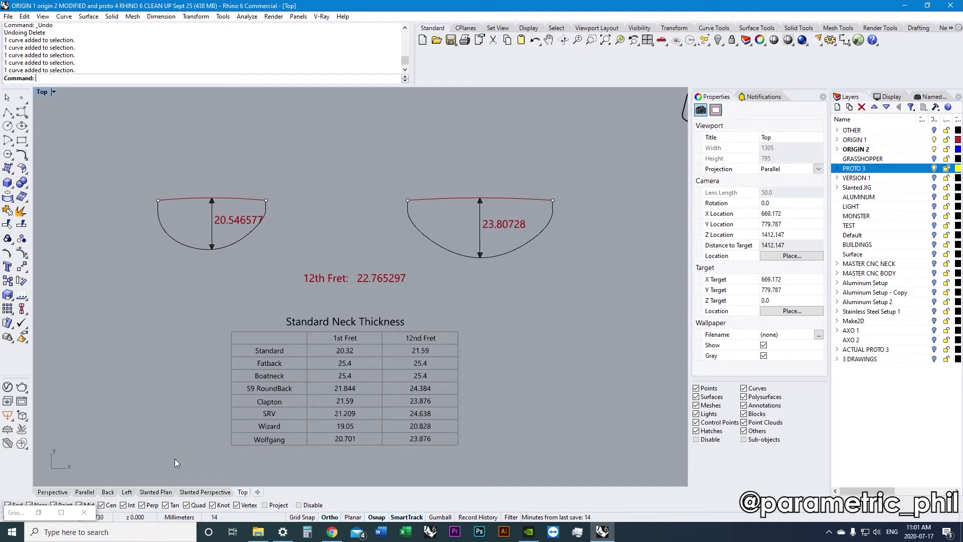
Restore Grasshopper, highlight the fretboard radius selectors for nut and bridge in turn, and minimize it again.
left_click(39, 513)
scroll(517, 318, "down", 4)
right_click_drag(522, 319, 636, 366)
scroll(513, 211, "up", 3)
right_click_drag(513, 212, 534, 400)
scroll(504, 285, "up", 7)
scroll(511, 274, "down", 2)
right_click_drag(511, 275, 512, 274)
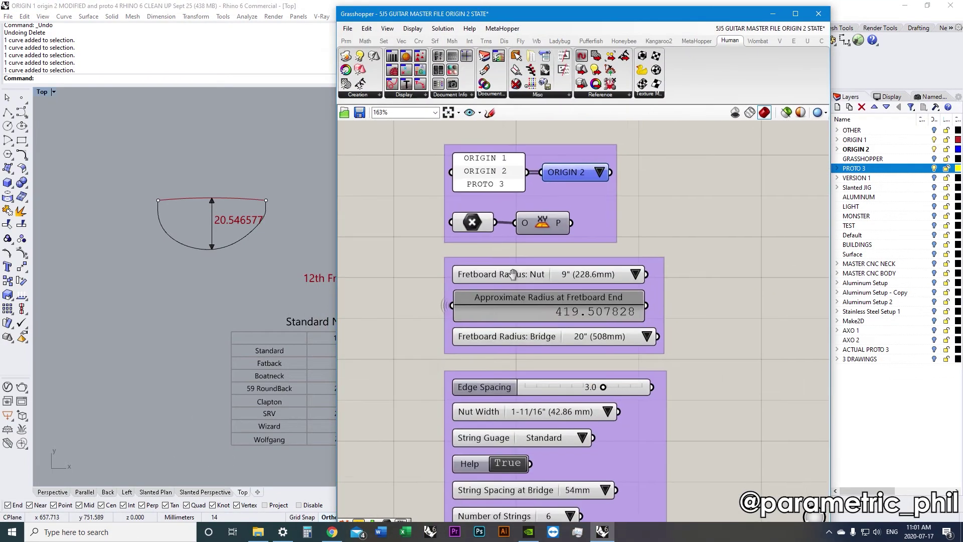
left_click(506, 271)
left_click(530, 333)
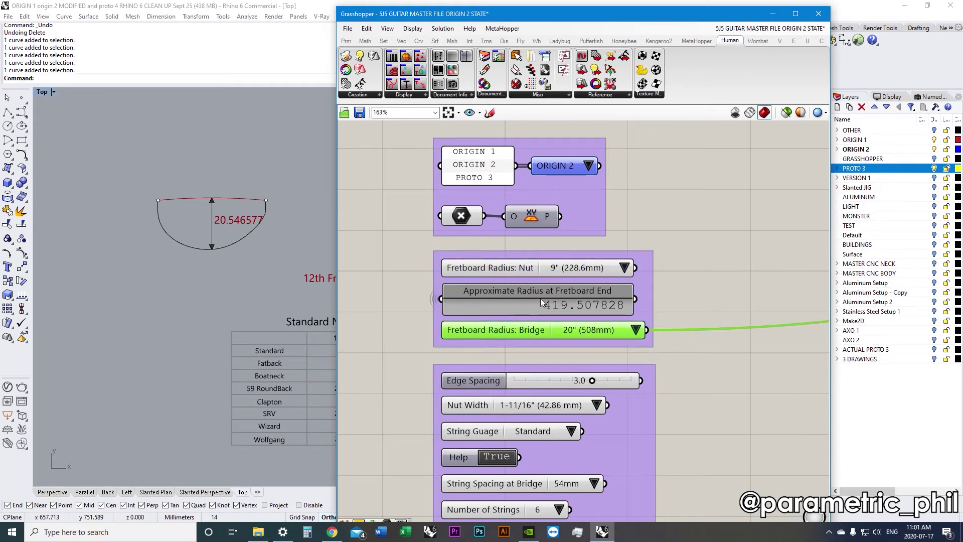
left_click(557, 270)
left_click(569, 332)
left_click(773, 14)
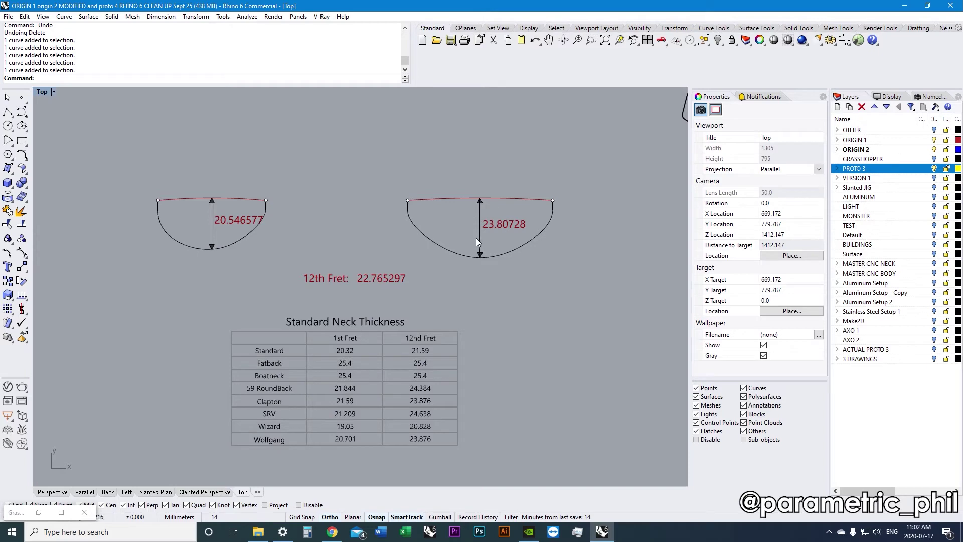
Move the lowest control point of the larger neck profile curve about 6.1 mm downward.
left_click(465, 253)
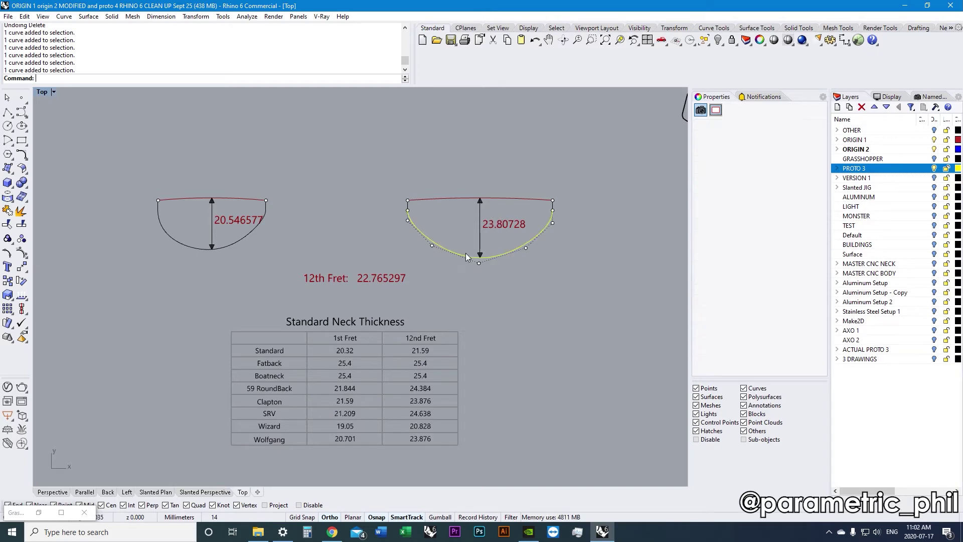
scroll(488, 317, "up", 3)
left_click(527, 333)
right_click_drag(526, 332, 455, 299)
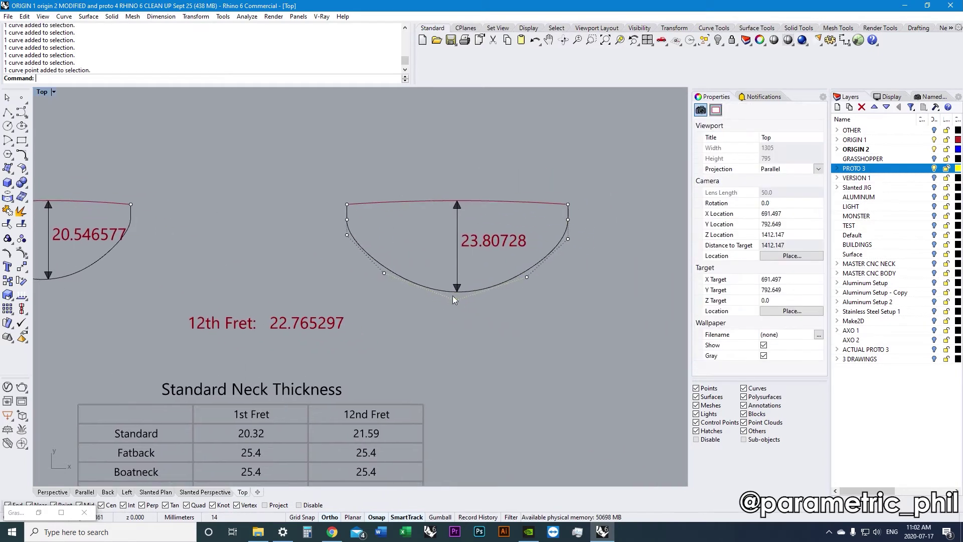
type("move")
key("Return")
left_click(538, 309)
left_click(546, 333)
Move the larger profile's lower-right control point about 3.8 mm downward.
left_click(527, 277)
right_click(543, 296)
left_click(566, 308)
left_click(575, 322)
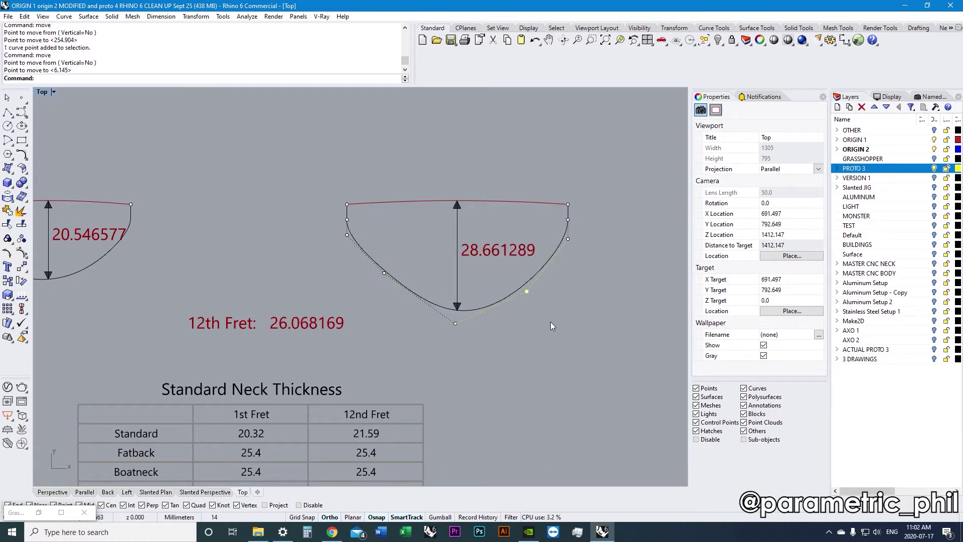
Move the larger profile's lower-left control point downward to match the opposite side.
left_click(384, 273)
right_click_drag(362, 281, 425, 261)
right_click(420, 258)
left_click(373, 242)
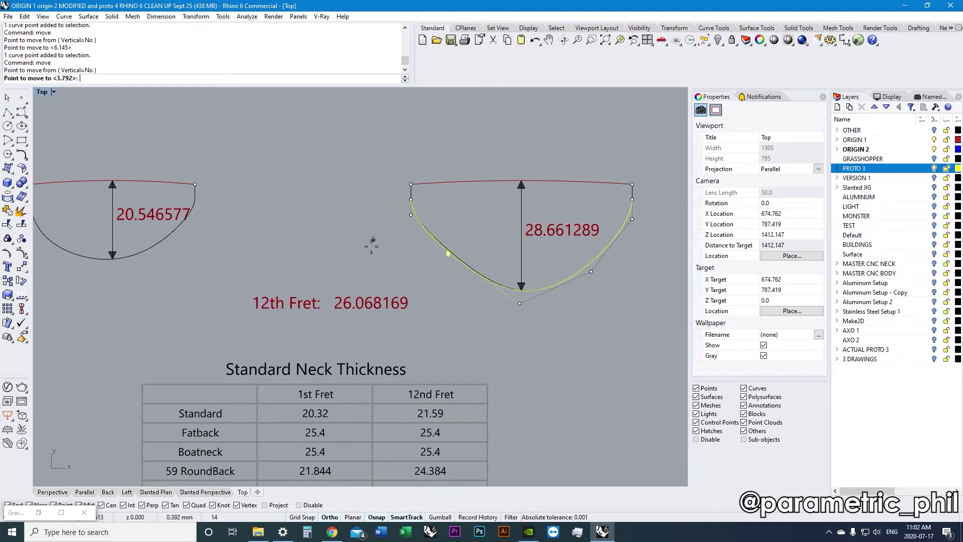
left_click(374, 264)
left_click(386, 275)
Examine the Standard Neck Thickness table alongside the 12th fret thickness and the two profile dimensions.
scroll(421, 261, "down", 3)
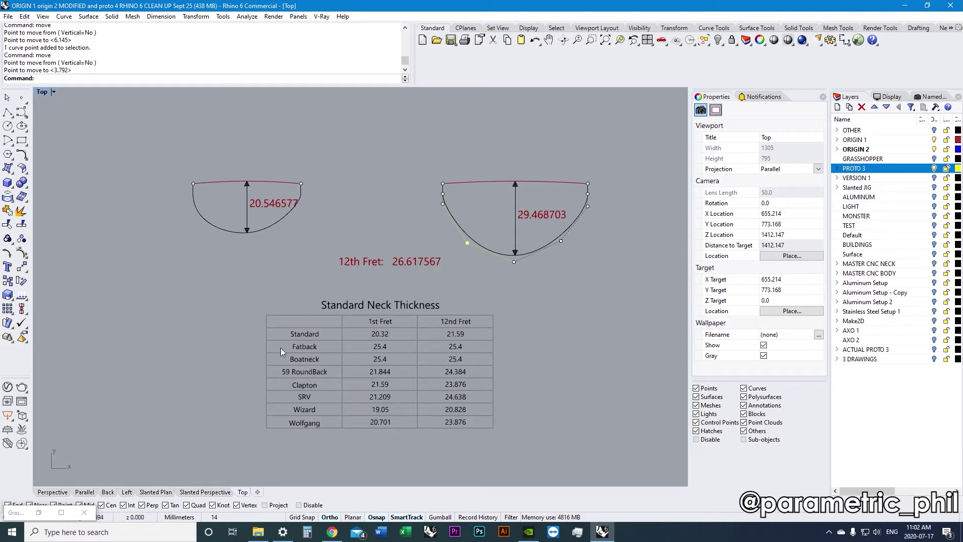
scroll(388, 396, "up", 2)
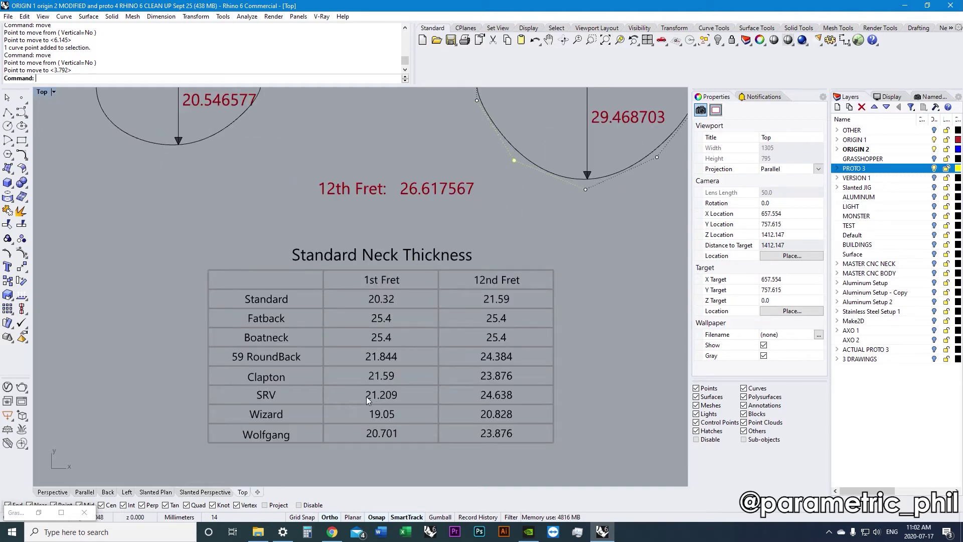
scroll(366, 396, "up", 1)
scroll(375, 349, "down", 2)
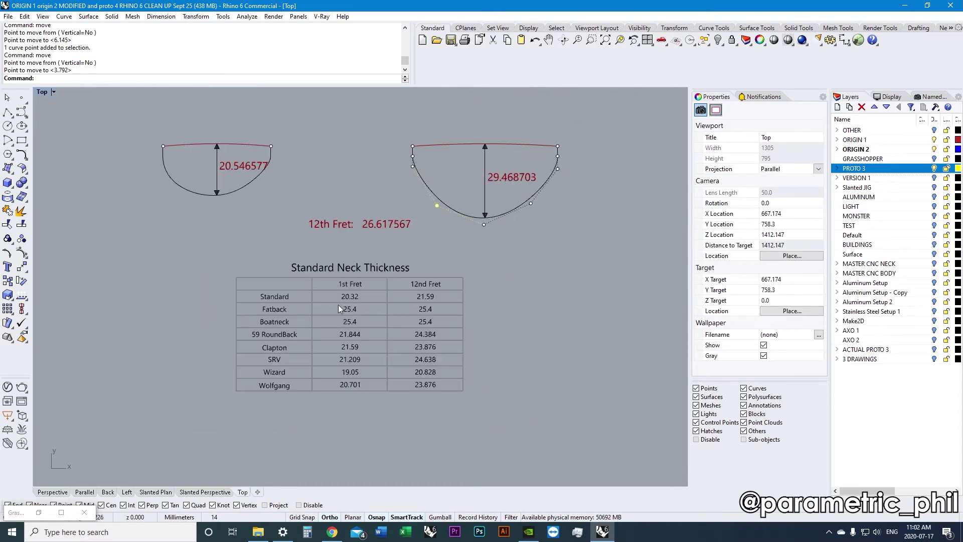
scroll(354, 400, "up", 1)
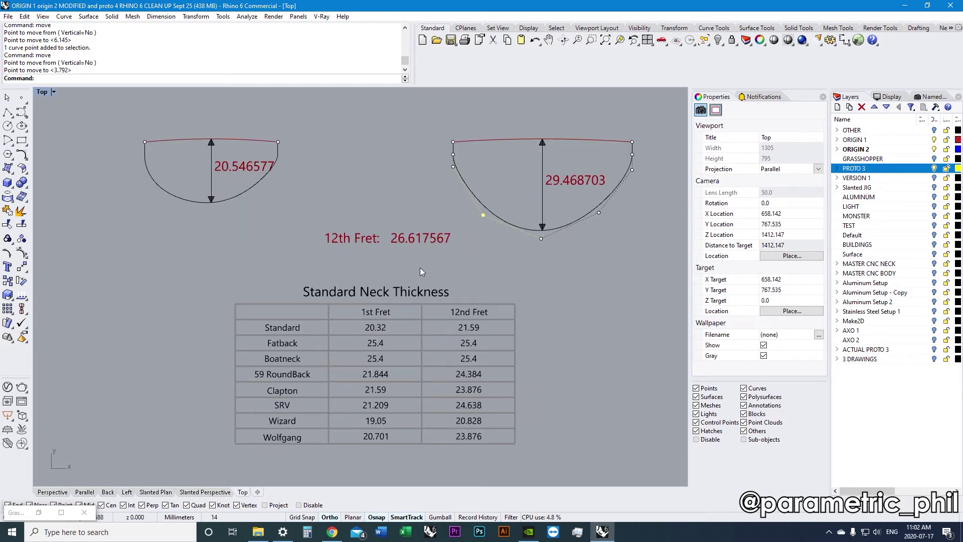
scroll(524, 266, "down", 1)
scroll(524, 266, "up", 1)
Undo the three control point moves on the larger neck profile curve.
key("ctrl+z")
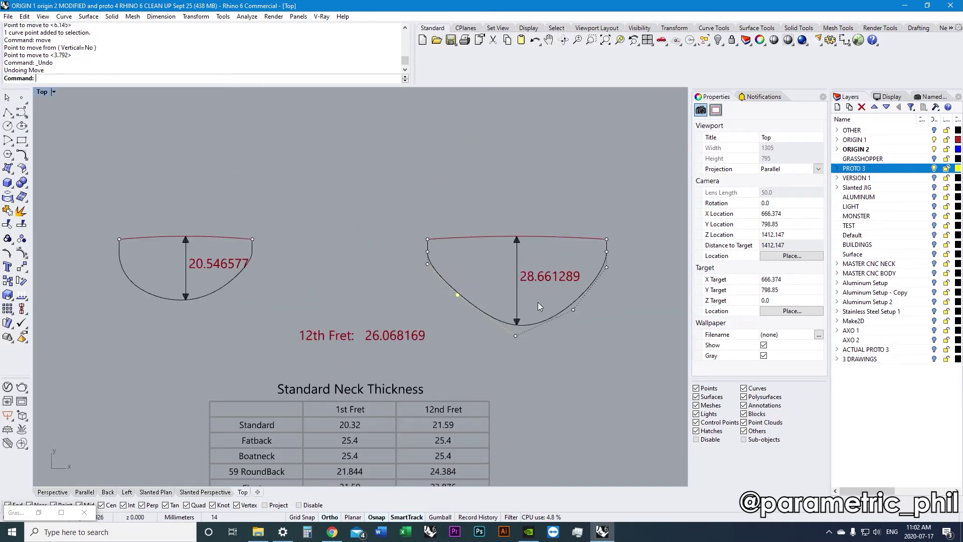
key("ctrl+z")
key("ctrl+z")
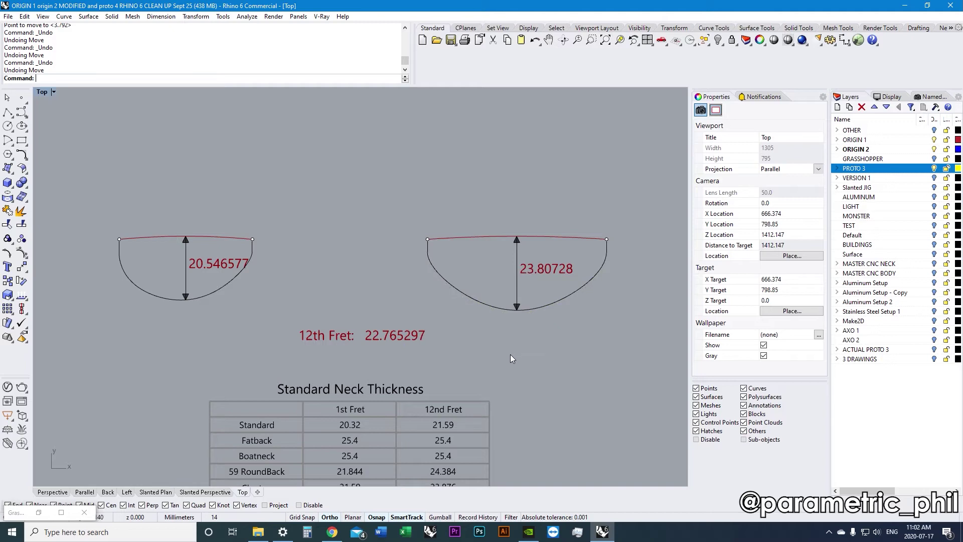
Restore the Grasshopper window and frame the full guitars beside it in the Top viewport.
scroll(465, 360, "down", 2)
scroll(450, 297, "up", 1)
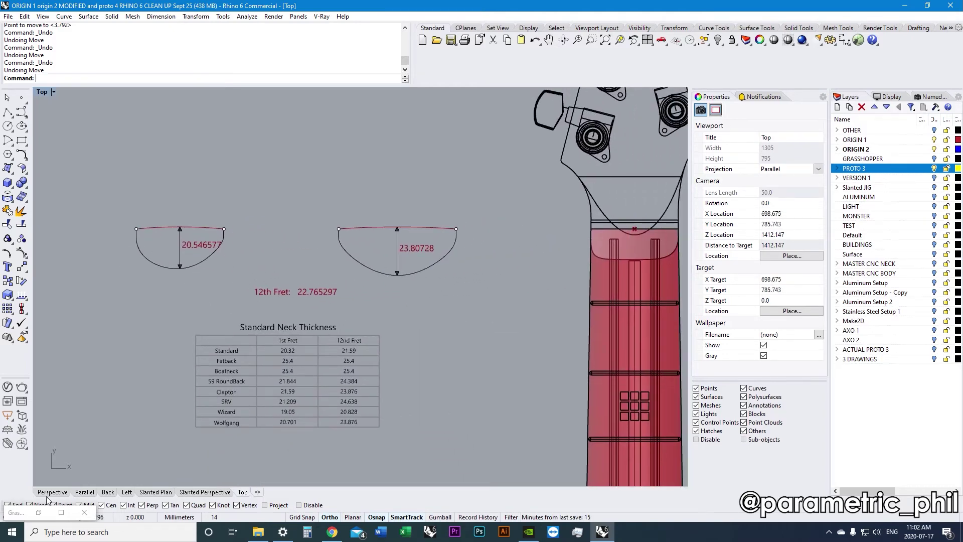
left_click(38, 512)
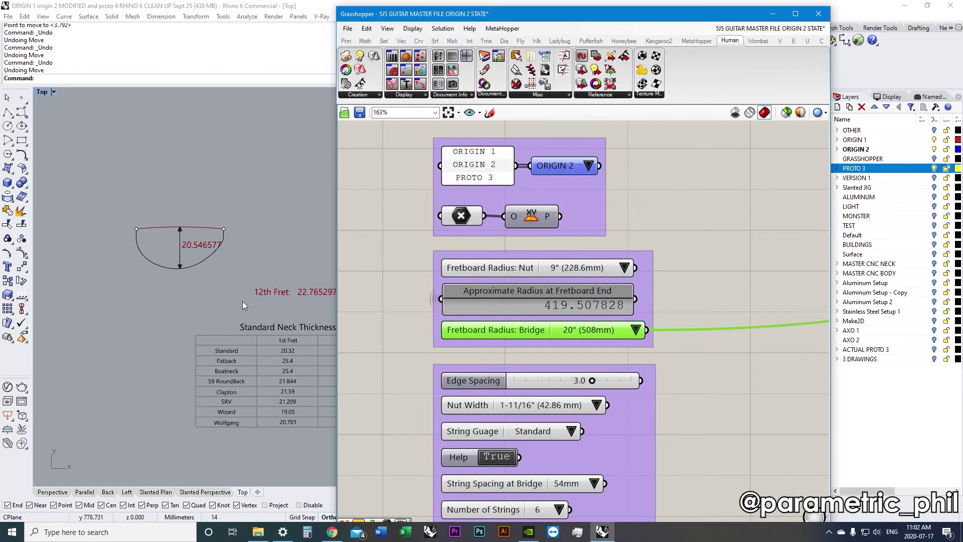
scroll(242, 301, "down", 4)
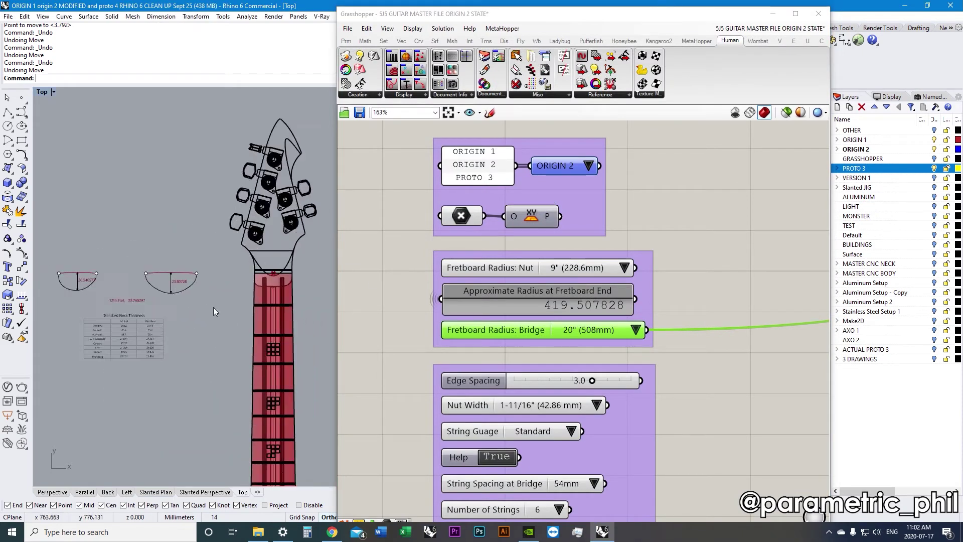
scroll(215, 306, "up", 2)
mouse_move(213, 307)
right_mouse_down()
mouse_move(236, 300)
mouse_move(209, 303)
right_mouse_up()
scroll(209, 303, "down", 2)
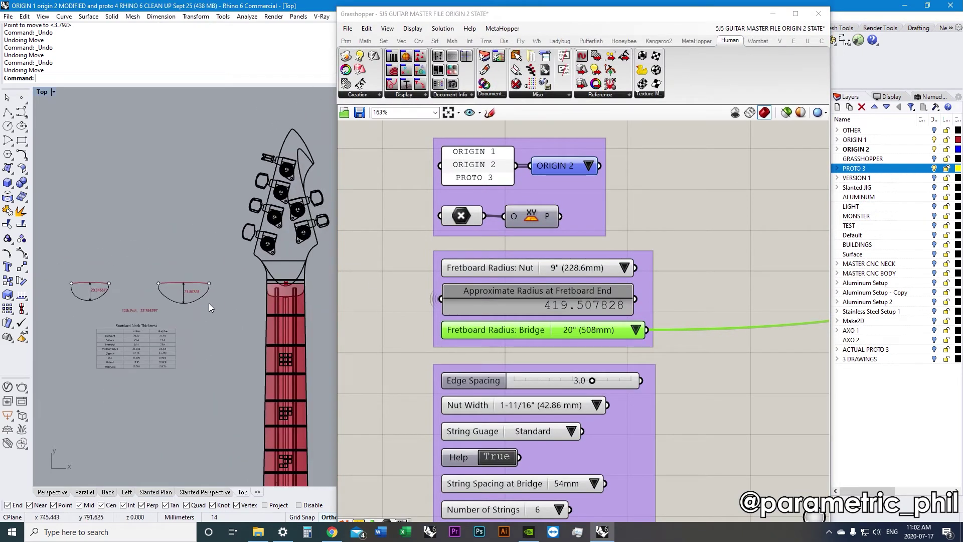
scroll(215, 299, "down", 6)
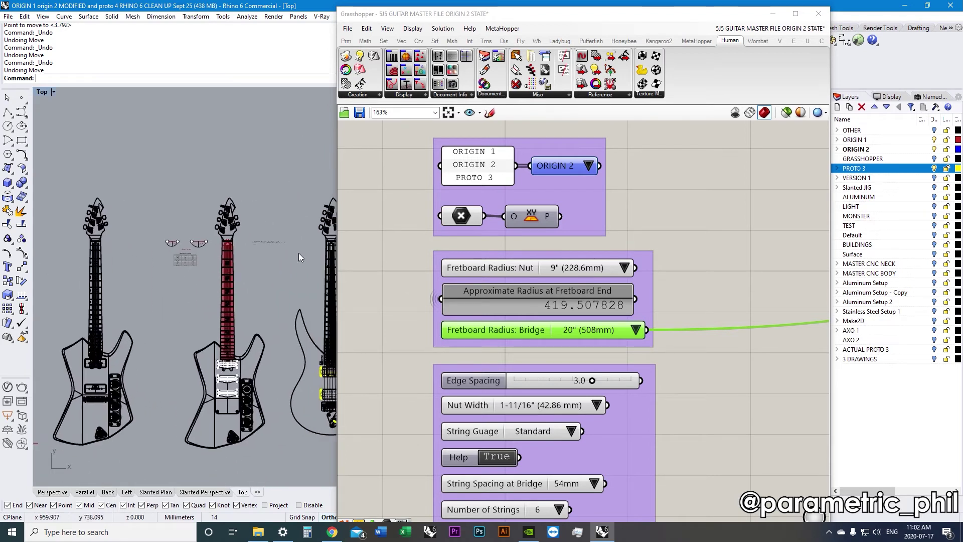
Highlight the ORIGIN 2 guitar selector to trace its wires across the definition.
left_click(682, 215)
scroll(682, 216, "down", 3)
right_click_drag(700, 230, 473, 226)
scroll(509, 246, "down", 1)
scroll(431, 216, "down", 1)
scroll(411, 209, "up", 1)
left_click(403, 211)
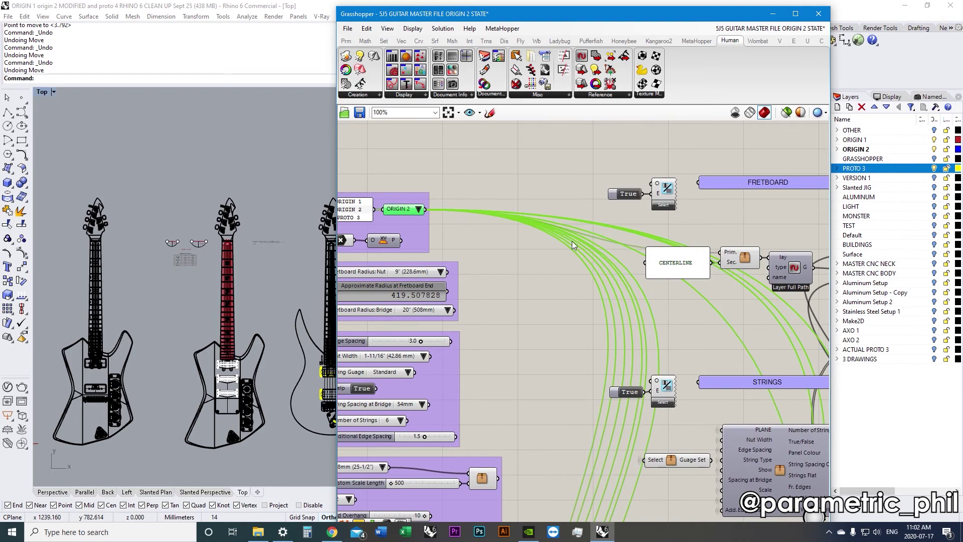
Highlight the fretboard's CENTERLINE panel, path cluster and geometry pipeline, followed by the FRETBOARD header and its neighbouring component.
scroll(573, 246, "down", 2)
right_click_drag(647, 246, 574, 236)
scroll(622, 237, "up", 2)
left_click_drag(693, 219, 540, 268)
scroll(511, 261, "down", 2)
right_click_drag(501, 259, 598, 248)
scroll(453, 209, "up", 3)
scroll(462, 206, "down", 2)
right_click_drag(717, 257, 689, 246)
scroll(705, 243, "up", 2)
scroll(669, 242, "down", 2)
right_click_drag(715, 208, 657, 281)
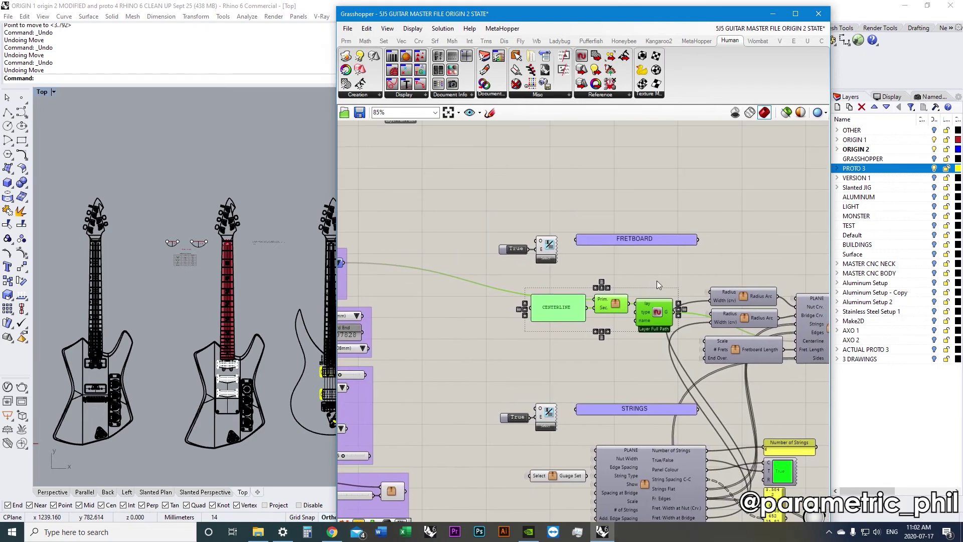
scroll(657, 281, "up", 3)
left_click_drag(687, 170, 442, 245)
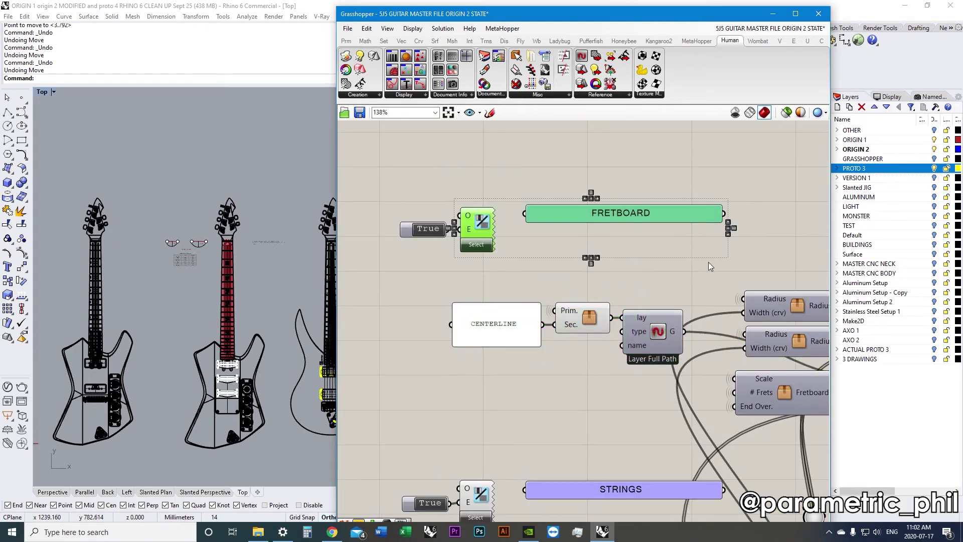
Add an empty panel beside the FRETBOARD header and wire the layer path cluster's output into it.
right_click_drag(722, 262, 595, 259)
left_click(665, 213)
double_click(679, 203)
type("\"")
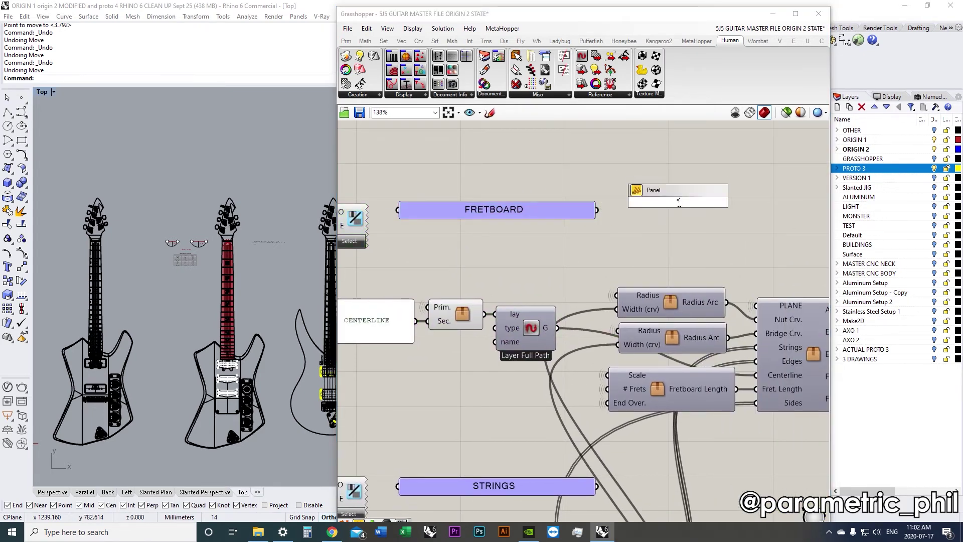
key("Return")
left_click_drag(484, 314, 685, 238)
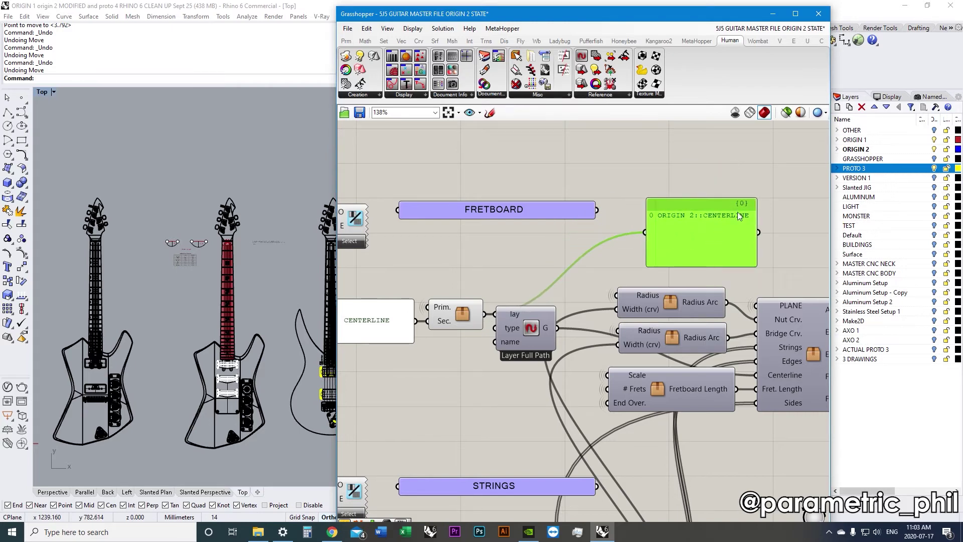
Turn on the preview of the geometry pipeline fed by the CENTERLINE layer path.
right_click_drag(480, 287, 578, 252)
scroll(578, 253, "up", 1)
scroll(516, 293, "down", 2)
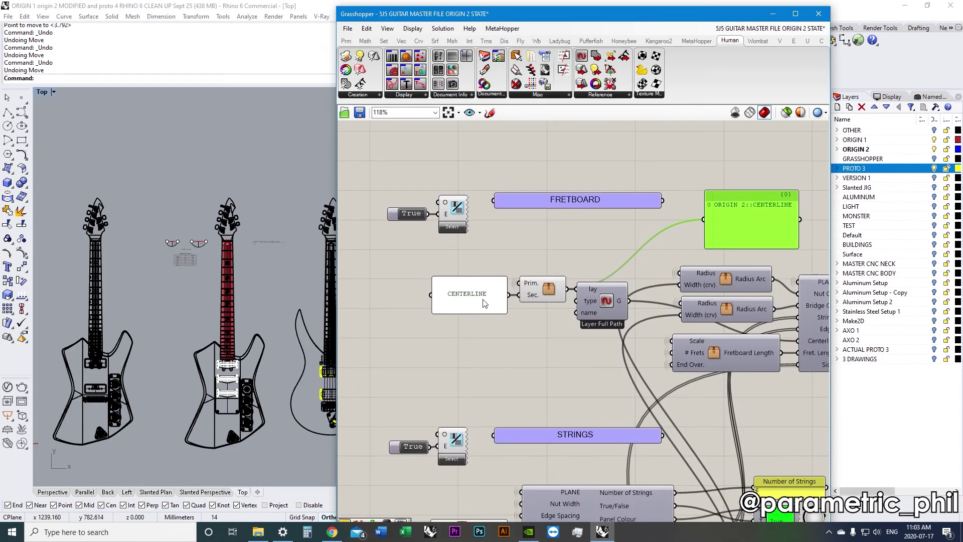
left_click(480, 300)
left_click(610, 310)
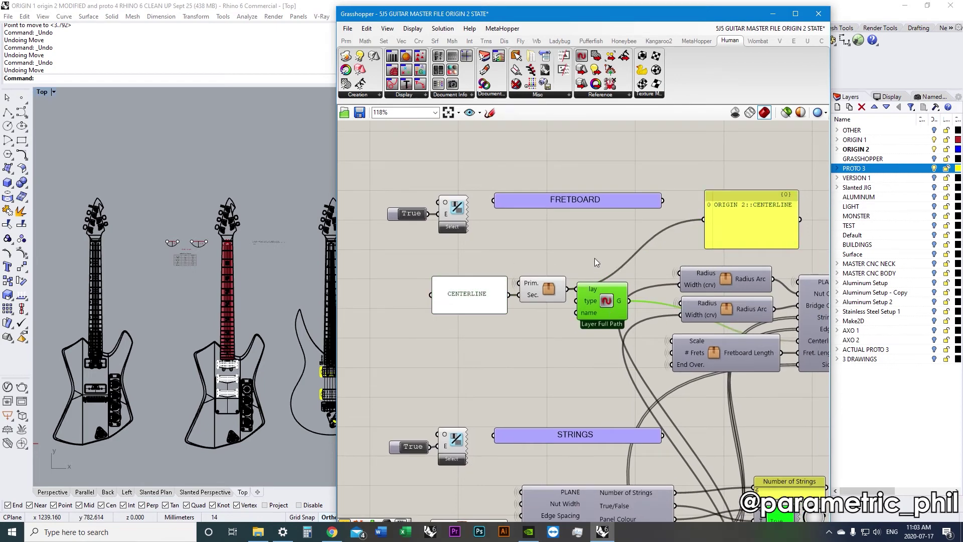
right_click(591, 247)
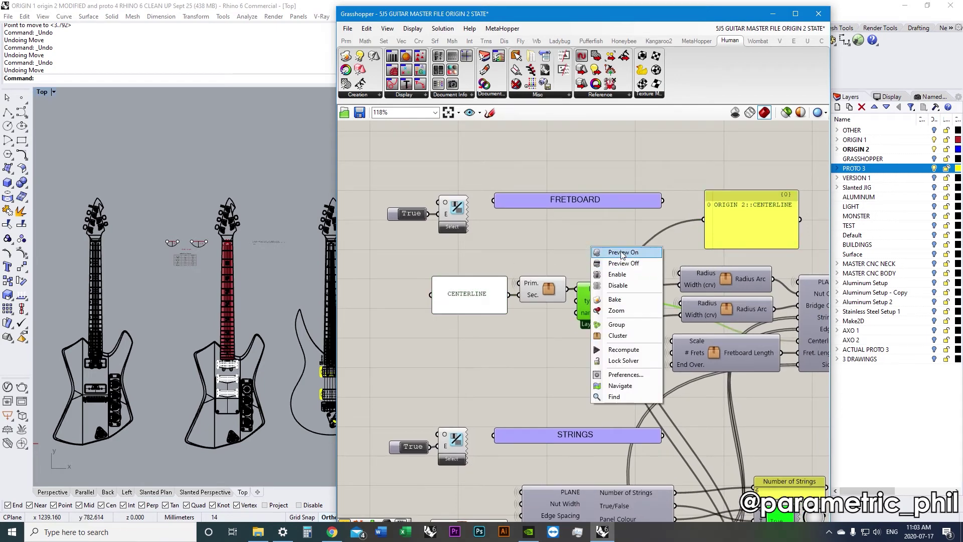
left_click(609, 253)
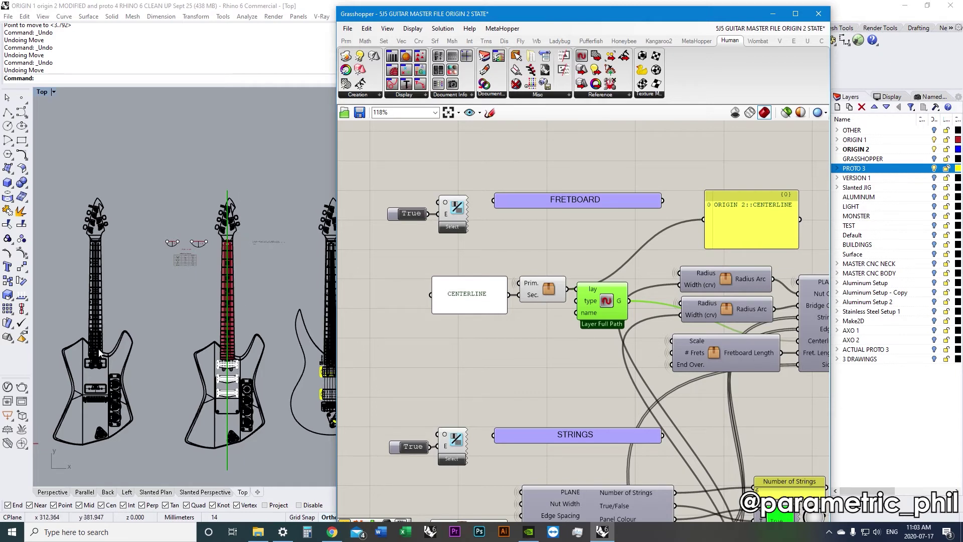
Compare the previewed centerline on the middle guitar with the layer path panel feeding the fretboard pipeline.
scroll(101, 332, "down", 2)
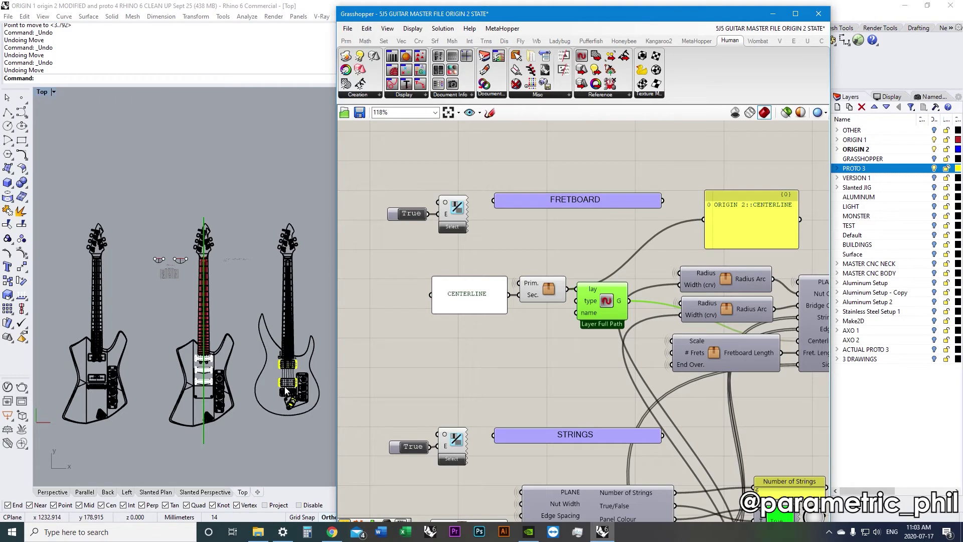
left_click(862, 197)
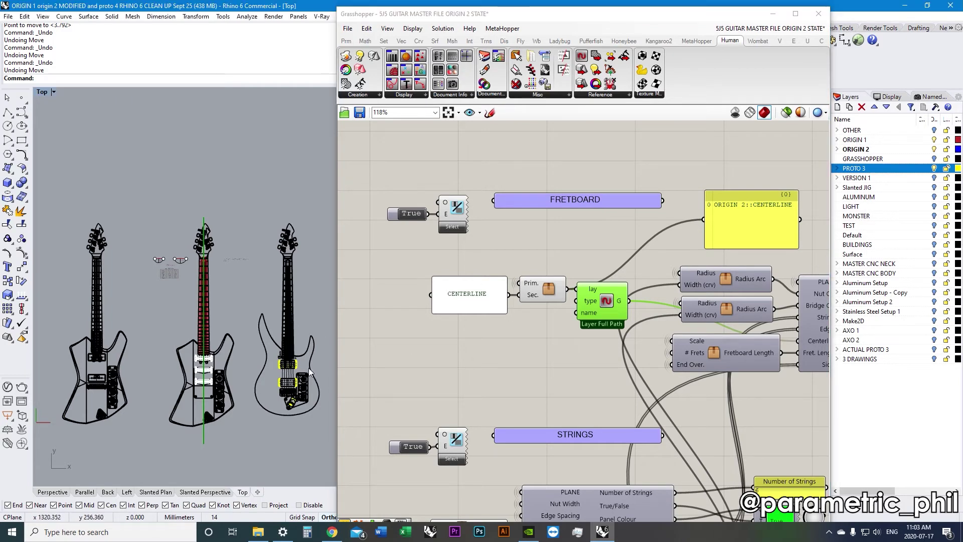
scroll(190, 371, "up", 2)
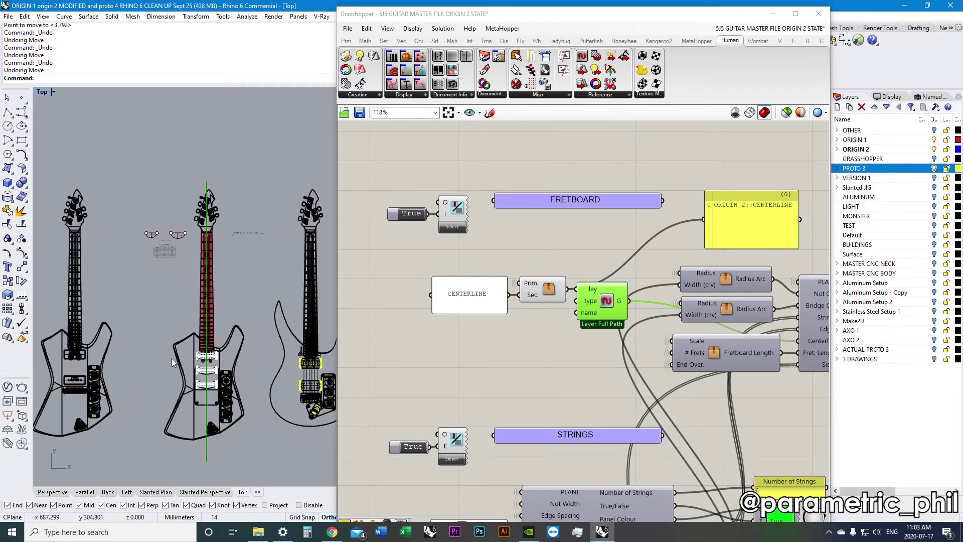
right_click_drag(615, 244, 589, 244)
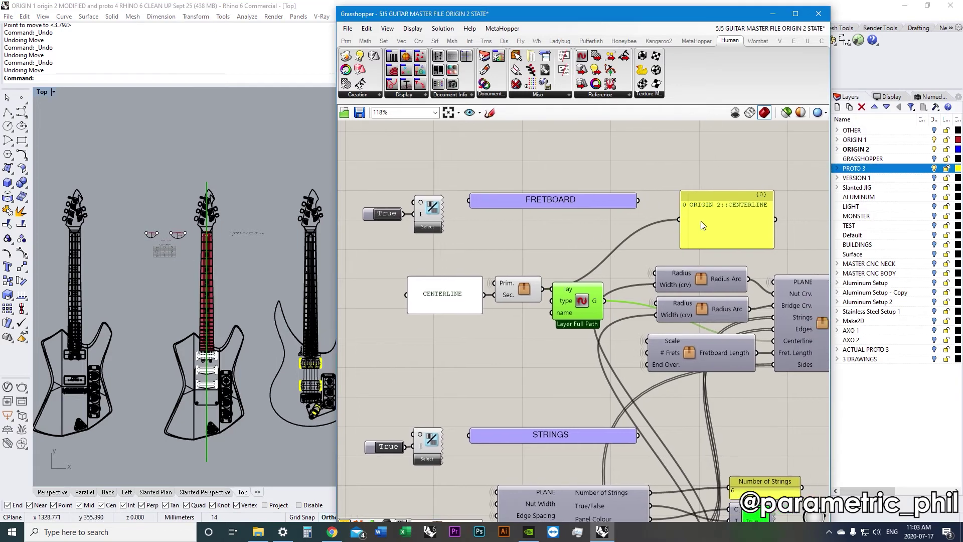
scroll(701, 221, "up", 1)
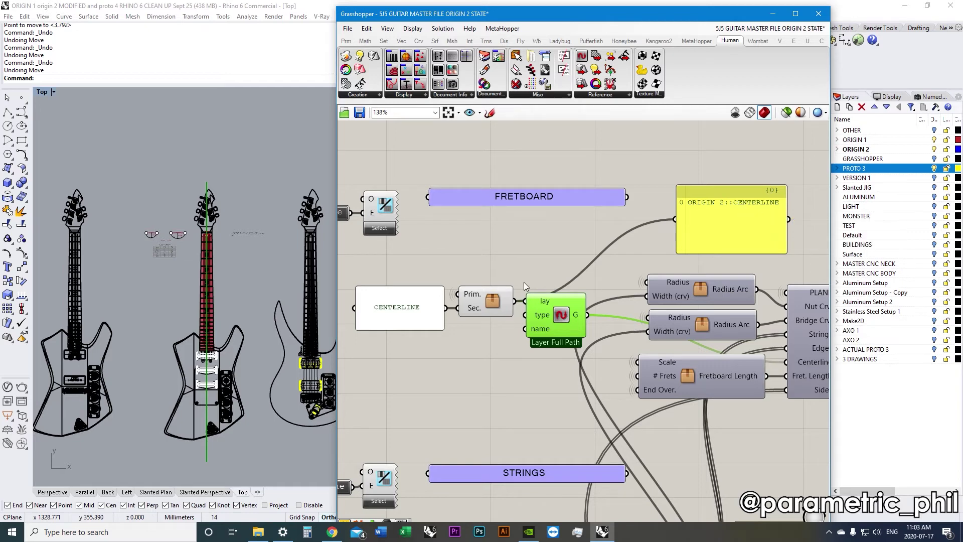
Open the fretboard's layer path cluster, examine how Prim. and Sec. are joined with "::" into the full path, and save and close it.
scroll(524, 282, "down", 1)
right_click_drag(483, 295, 525, 278)
scroll(525, 277, "up", 2)
double_click(547, 273)
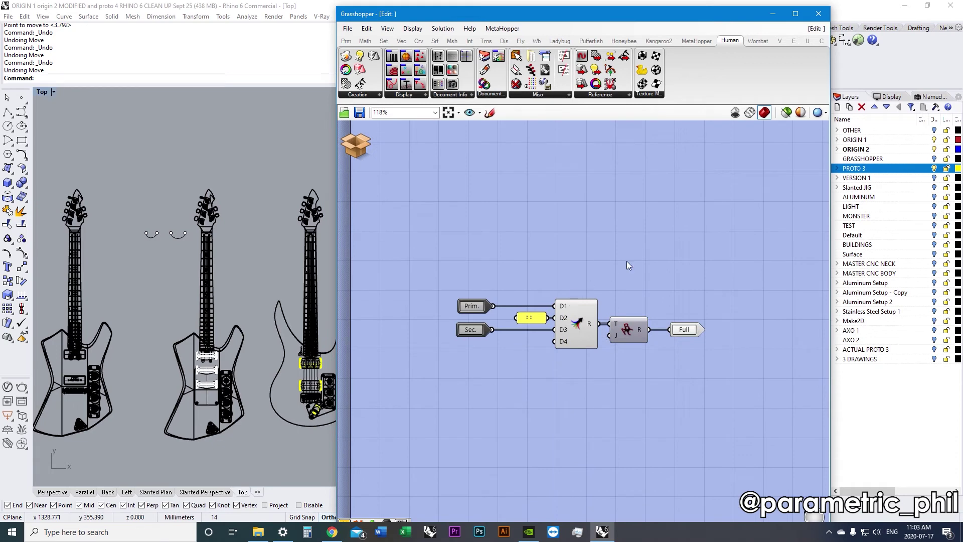
left_click(482, 311)
left_click(626, 329)
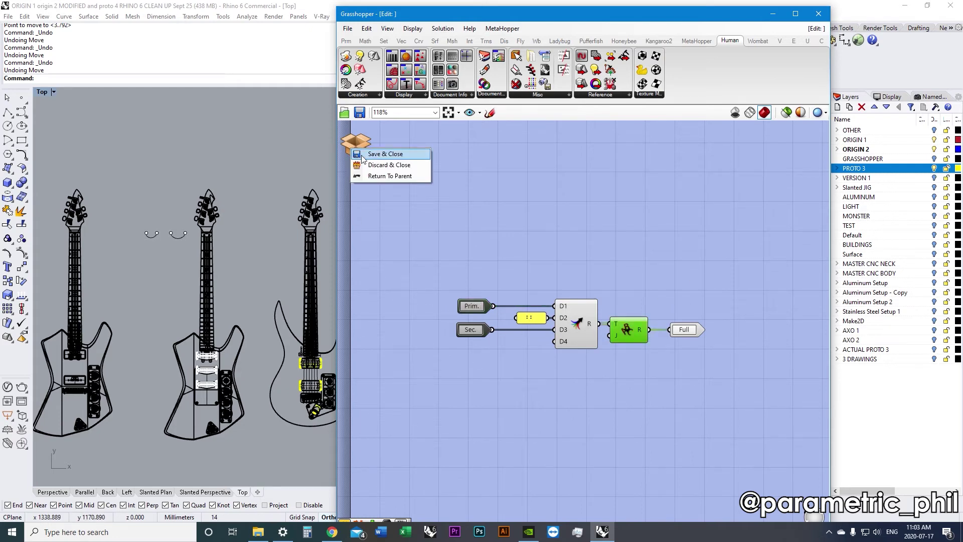
left_click(364, 157)
Move the layer path panel closer to the FRETBOARD components and wire the guitar selector's output into it.
scroll(531, 278, "down", 2)
right_click_drag(531, 277, 624, 257)
scroll(596, 328, "down", 3)
scroll(624, 257, "up", 2)
scroll(688, 279, "down", 3)
right_click_drag(687, 278, 650, 270)
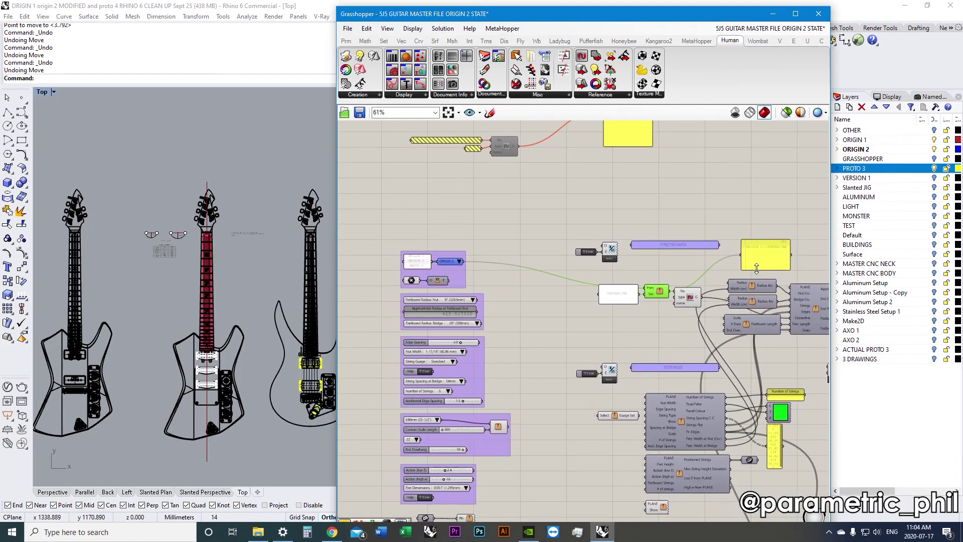
left_click_drag(747, 266, 646, 274)
scroll(623, 273, "up", 3)
right_click_drag(476, 258, 538, 248)
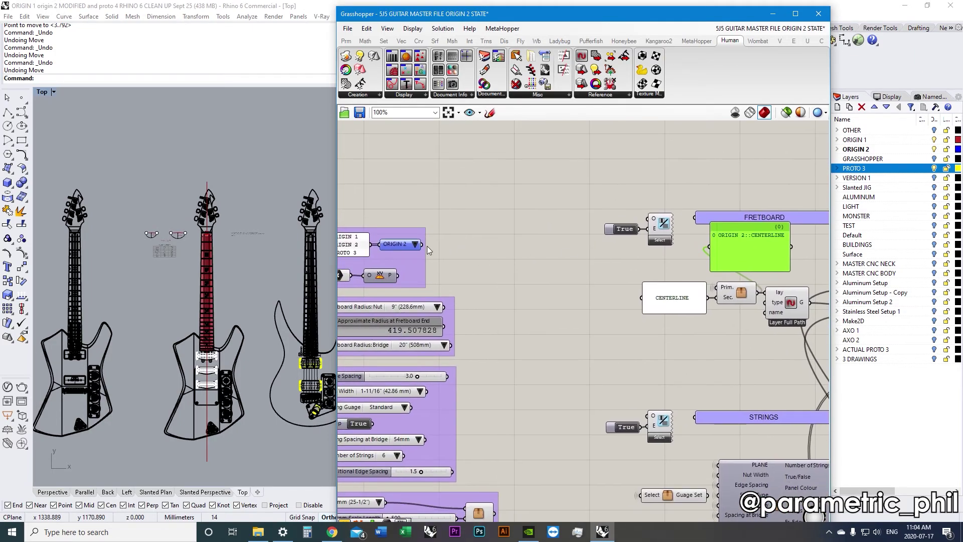
left_click_drag(424, 246, 733, 261)
Replace the viewing panel's source with the output of the CENTERLINE panel.
right_click_drag(730, 261, 688, 262)
left_click_drag(689, 263, 720, 264)
right_click_drag(670, 272, 693, 268)
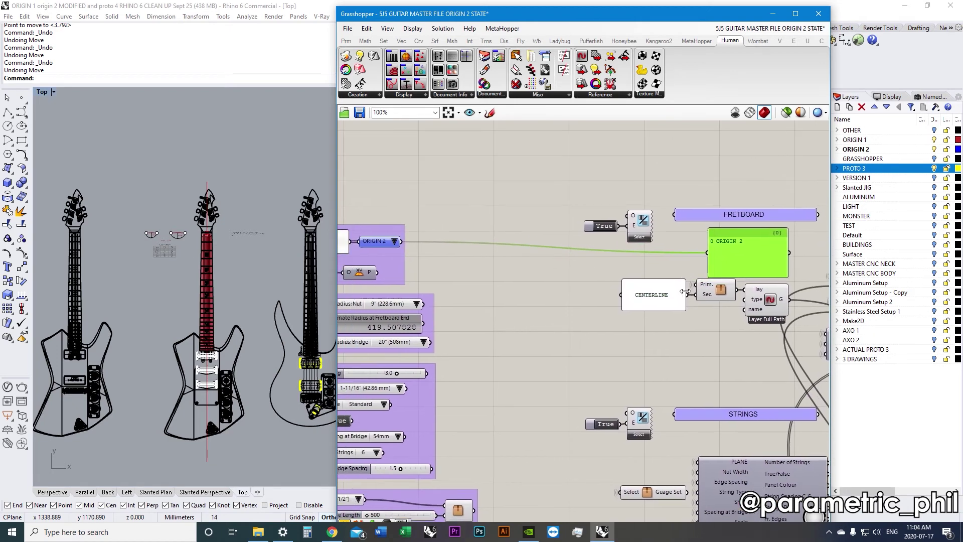
left_click_drag(695, 285, 709, 256)
right_click_drag(741, 258, 638, 269)
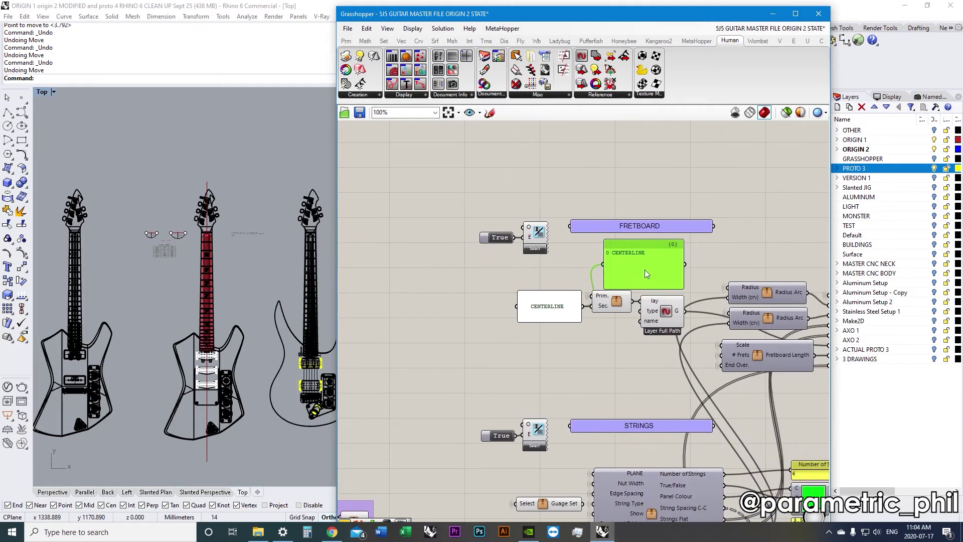
Reconnect the layer path cluster's output to the viewing panel and select the centerline geometry pipeline.
left_click_drag(641, 271, 671, 289)
scroll(638, 289, "up", 2)
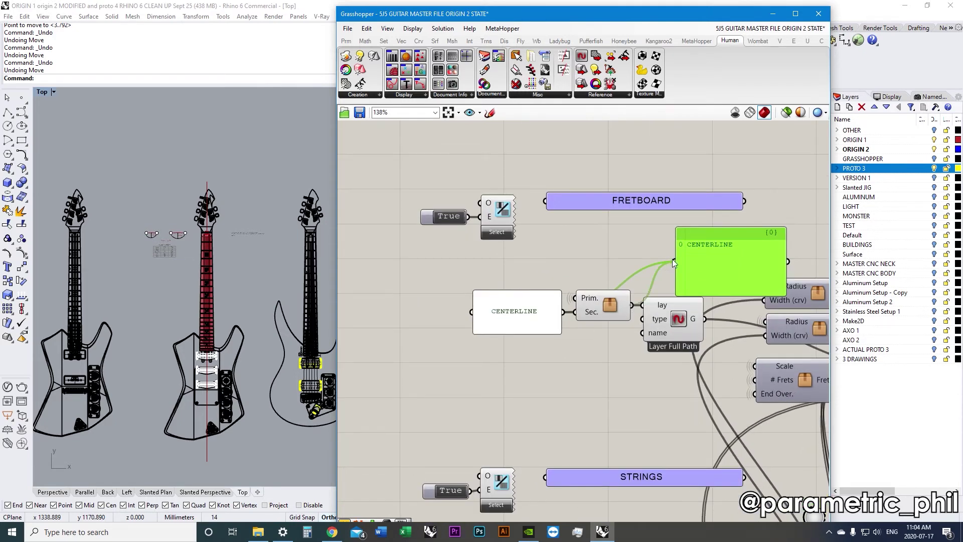
mouse_move(677, 322)
left_mouse_down()
mouse_move(685, 325)
mouse_move(677, 319)
left_mouse_up()
left_click(687, 360)
left_click(685, 329)
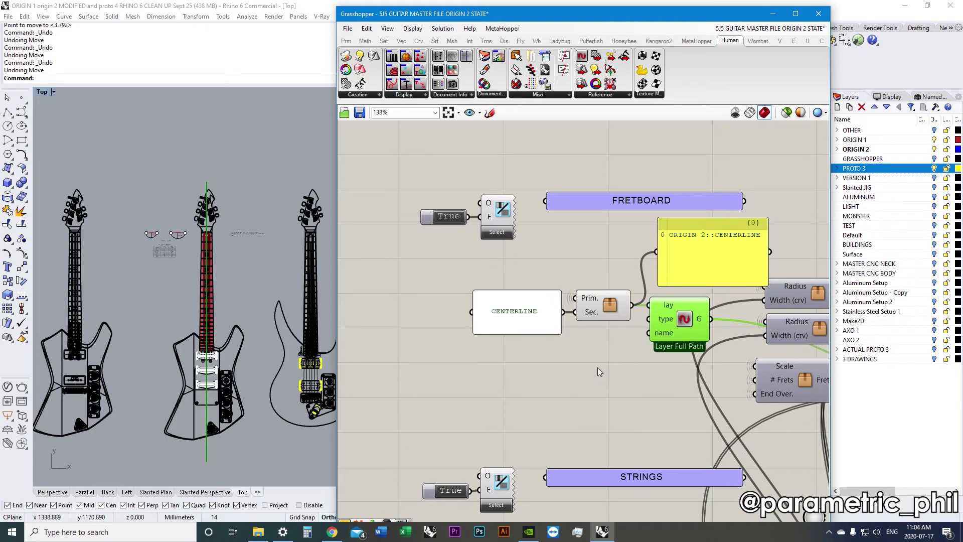
Switch the guitar selector to ORIGIN 1.
scroll(598, 367, "down", 4)
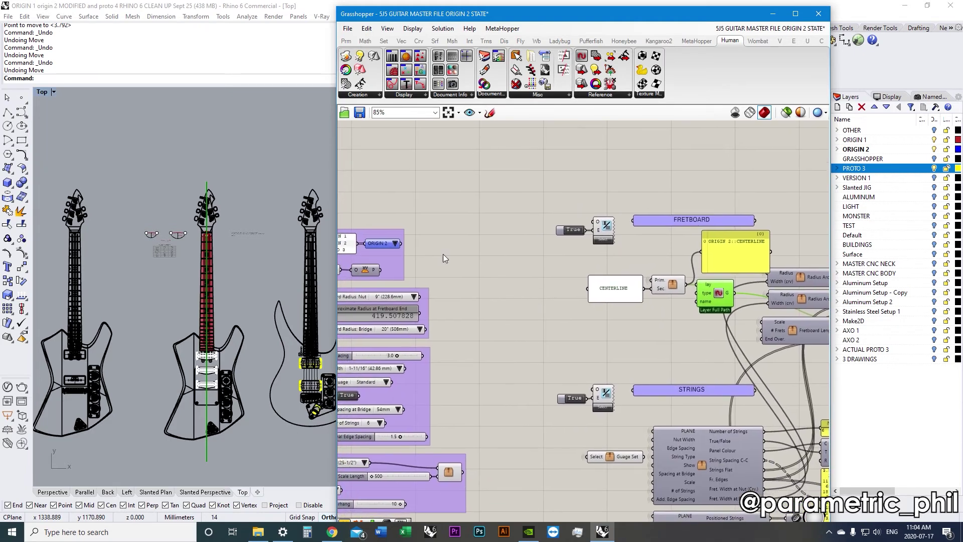
right_click_drag(413, 242, 415, 239)
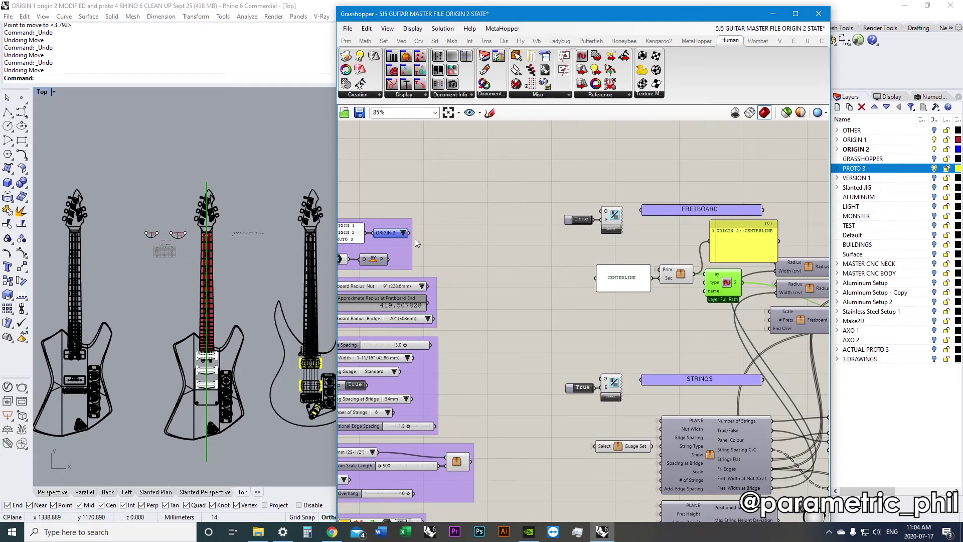
left_click(403, 233)
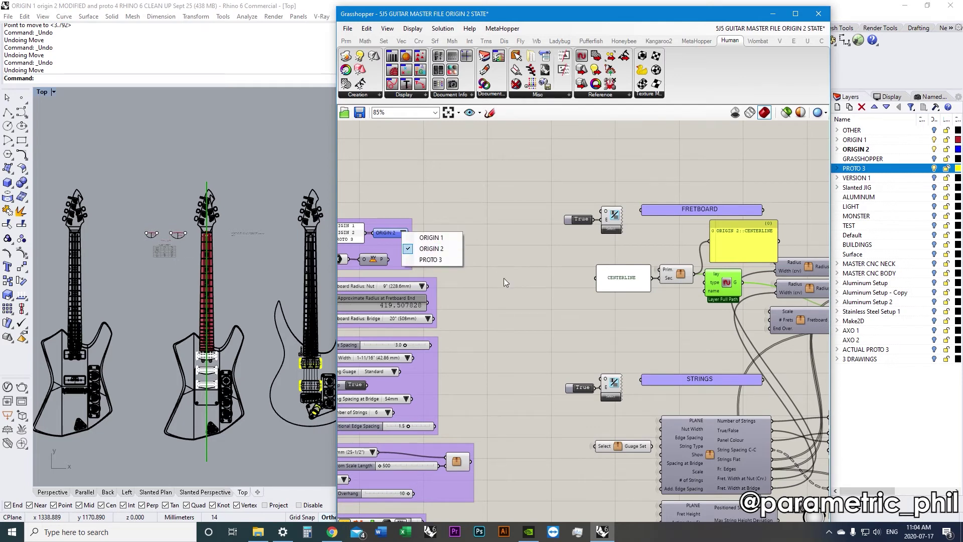
left_click(446, 237)
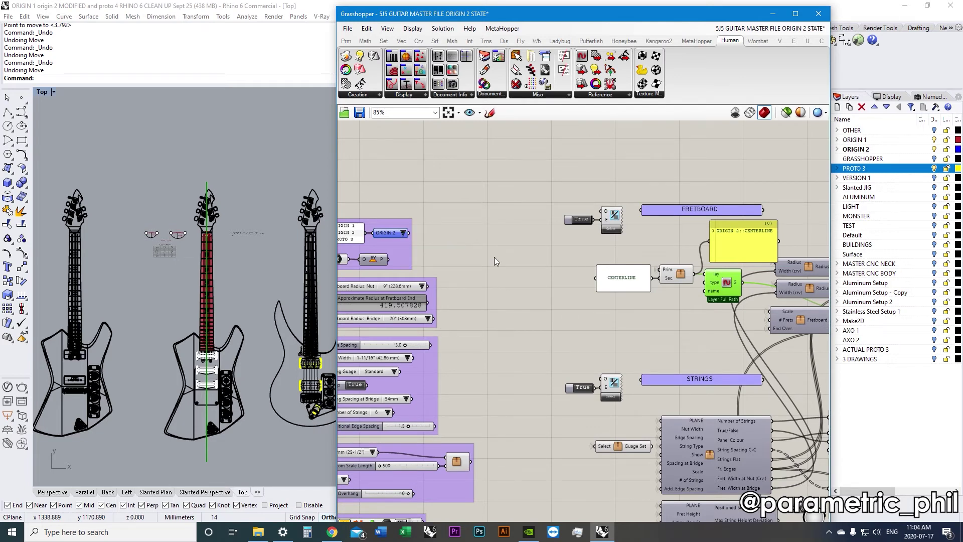
Examine the previewed centerline and fretboard on the first guitar against the layer path panel feeding the pipeline.
scroll(260, 293, "down", 2)
scroll(89, 243, "up", 6)
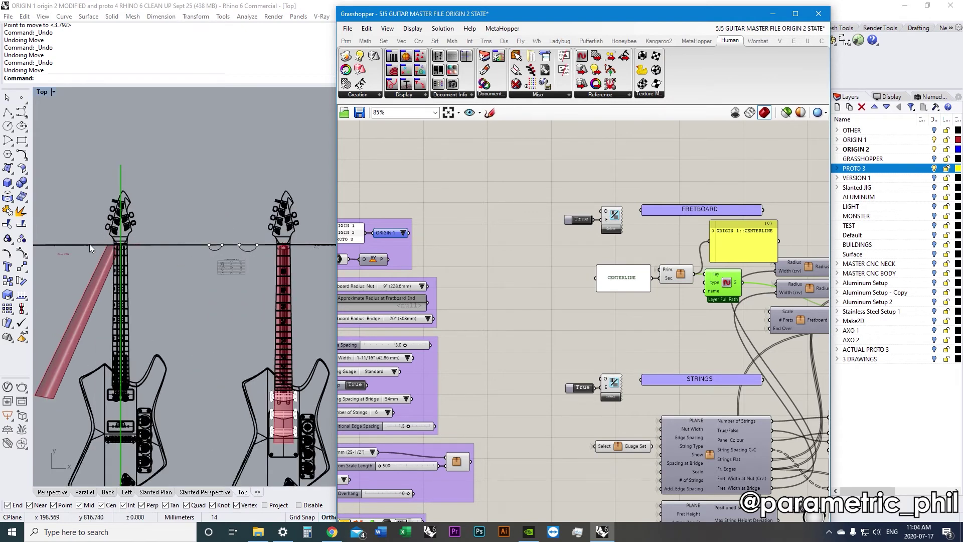
scroll(198, 259, "up", 2)
scroll(198, 258, "down", 4)
scroll(129, 259, "up", 2)
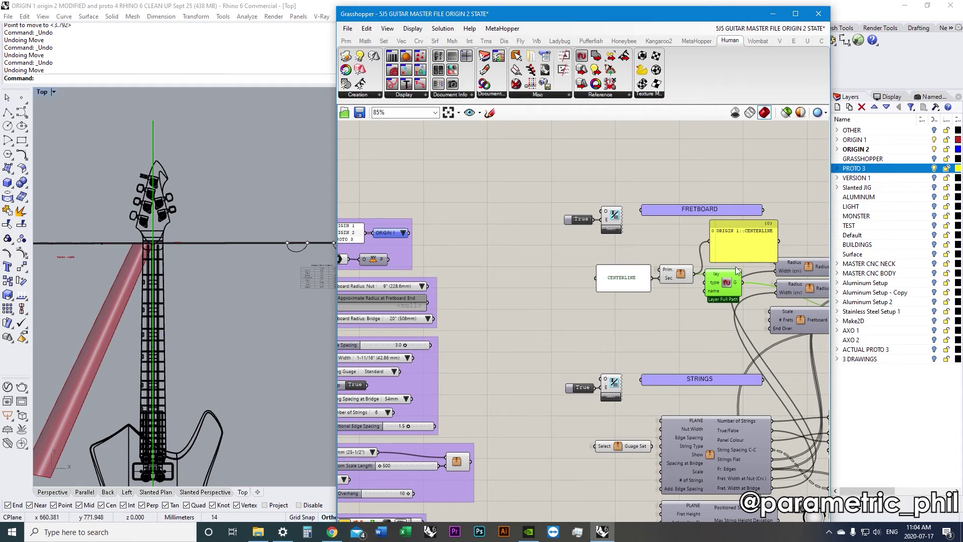
scroll(737, 271, "up", 4)
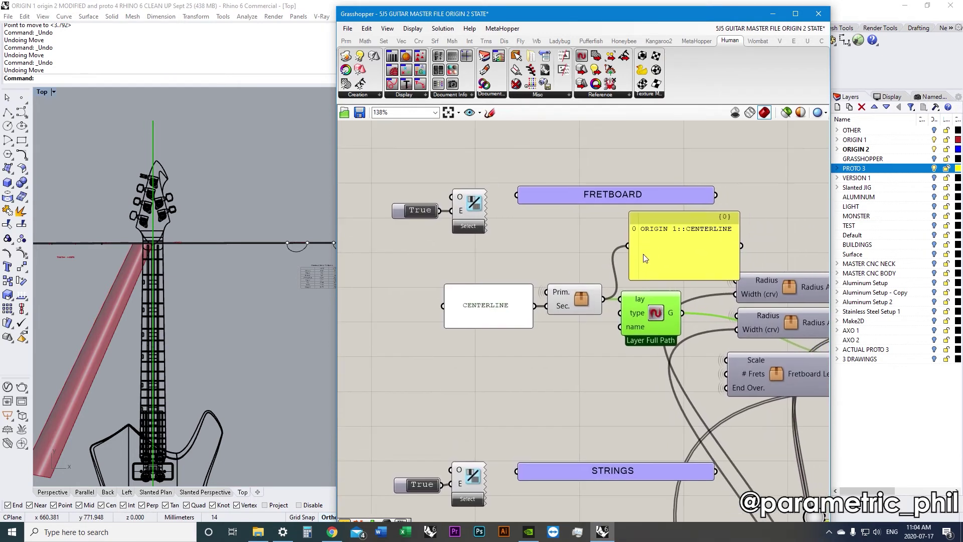
scroll(643, 254, "down", 2)
right_click_drag(605, 257, 660, 240)
scroll(742, 226, "up", 2)
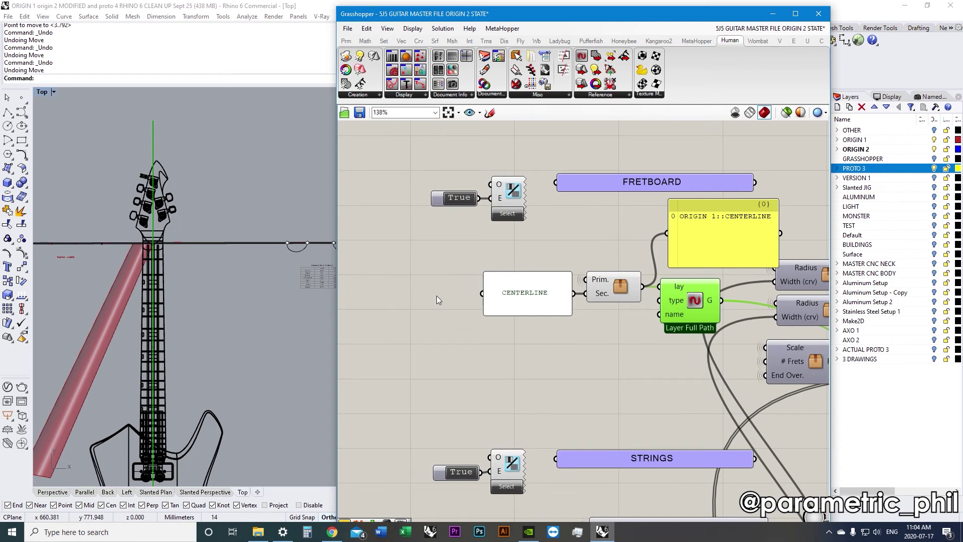
scroll(181, 311, "down", 3)
scroll(160, 353, "up", 3)
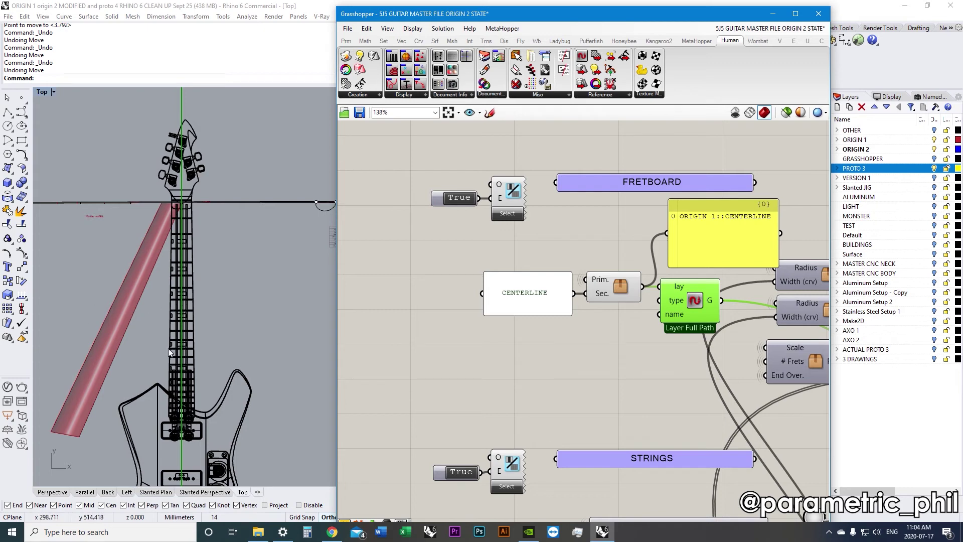
scroll(131, 342, "down", 4)
scroll(179, 308, "up", 6)
scroll(135, 323, "down", 4)
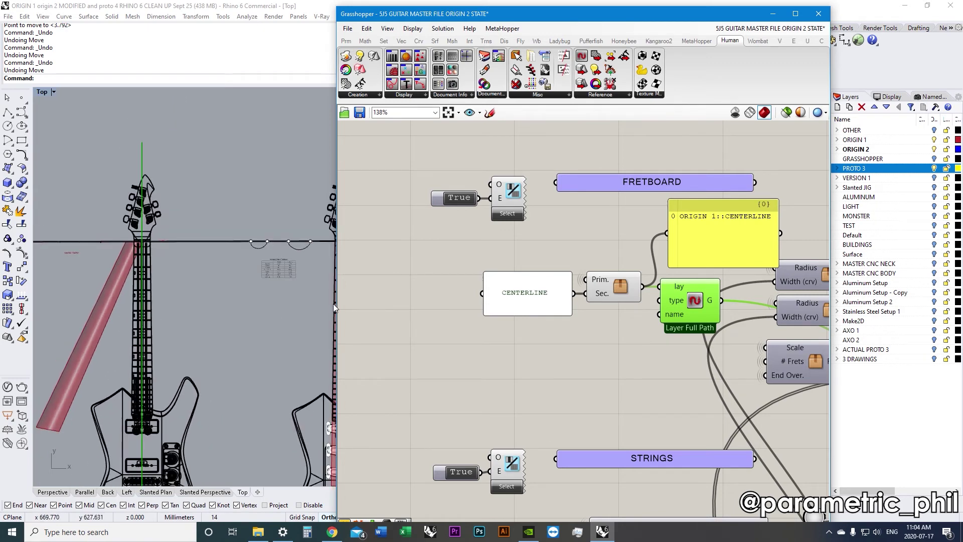
Trace the connection from the guitar selector and CENTERLINE panel through the path cluster into the geometry pipeline.
right_click_drag(511, 253, 546, 262)
scroll(517, 262, "down", 1)
right_click_drag(470, 255, 620, 268)
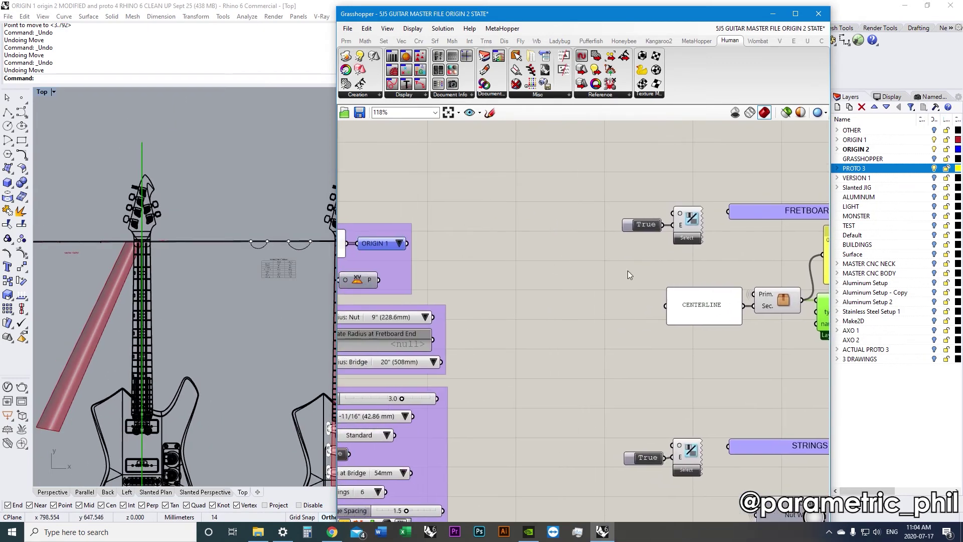
right_click_drag(747, 275, 608, 271)
right_click_drag(583, 342, 607, 341)
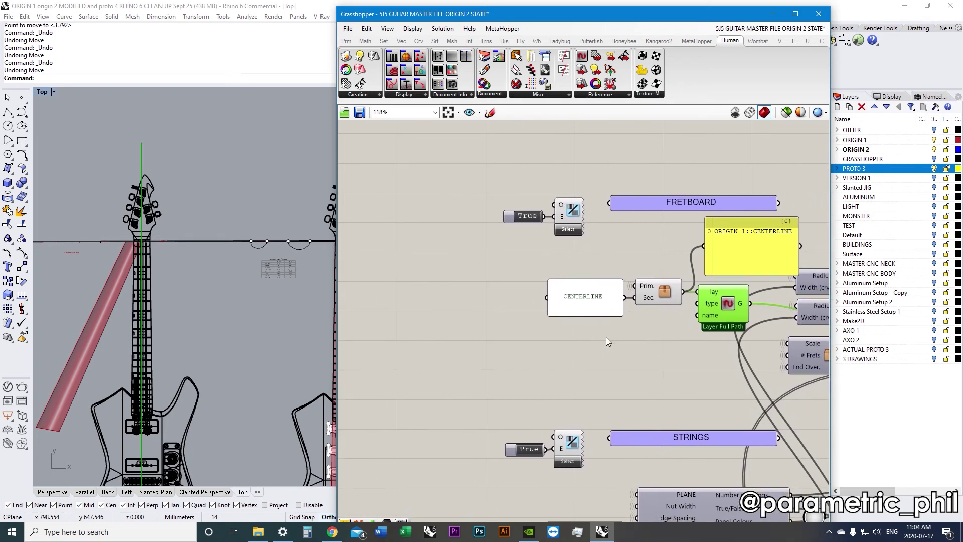
scroll(661, 323, "down", 3)
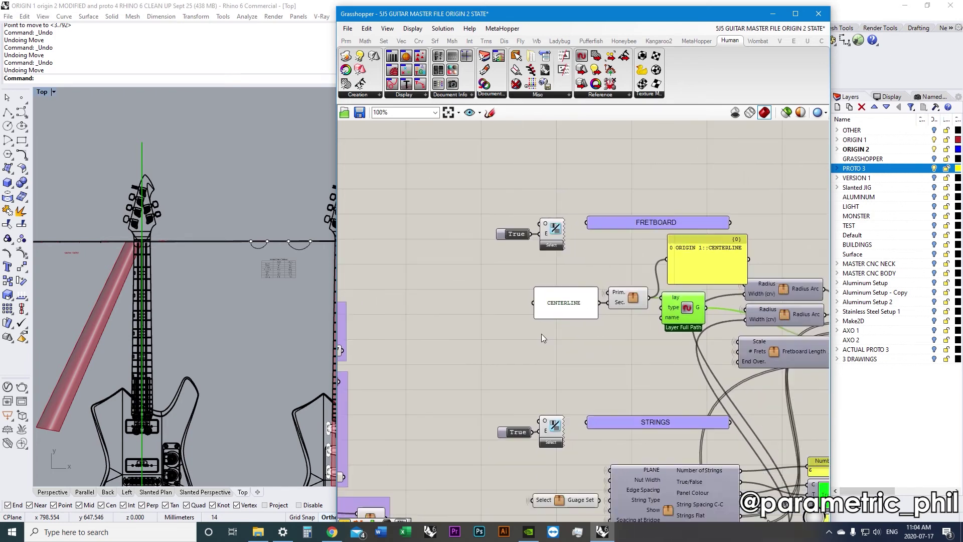
right_click_drag(452, 254, 570, 269)
scroll(534, 270, "up", 4)
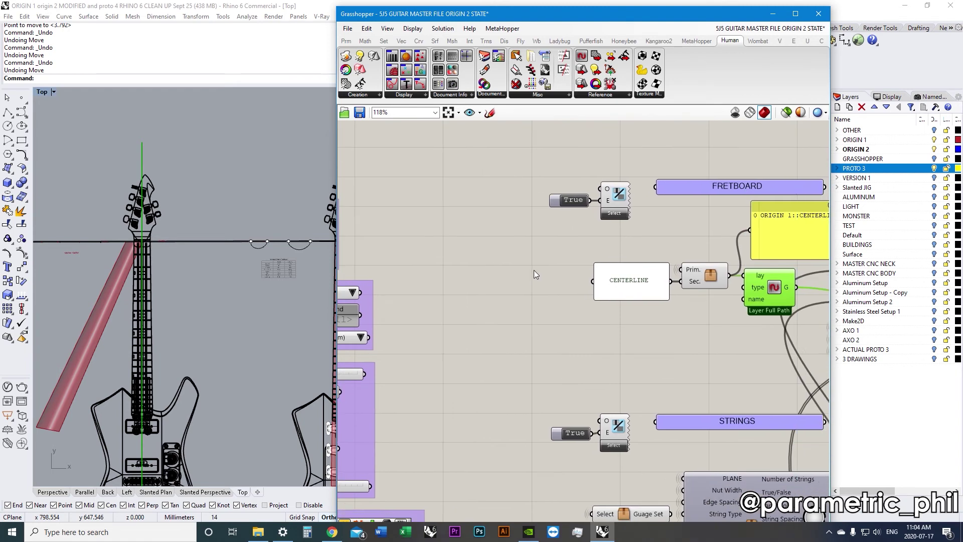
mouse_move(585, 279)
left_mouse_down()
mouse_move(559, 282)
mouse_move(577, 296)
left_mouse_up()
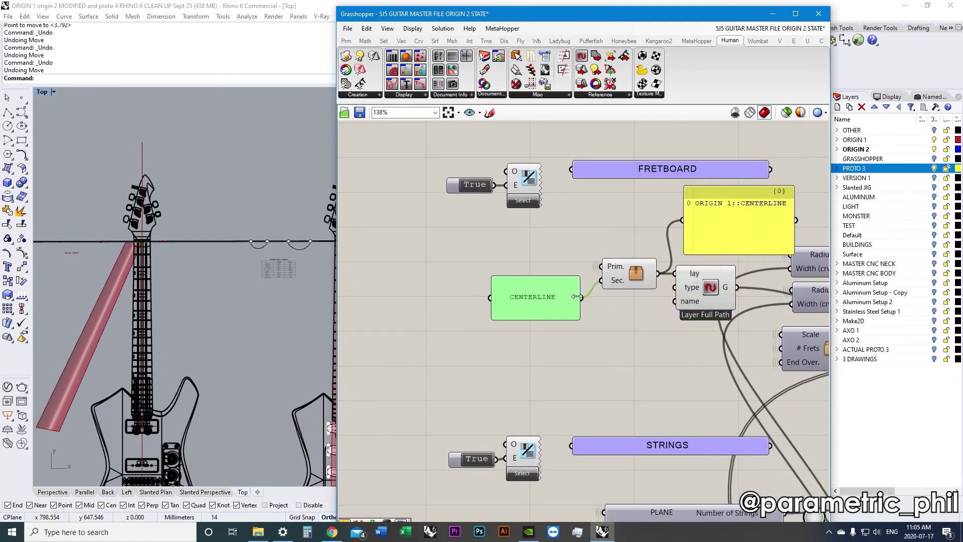
left_click(621, 339)
scroll(610, 287, "down", 2)
scroll(610, 287, "up", 2)
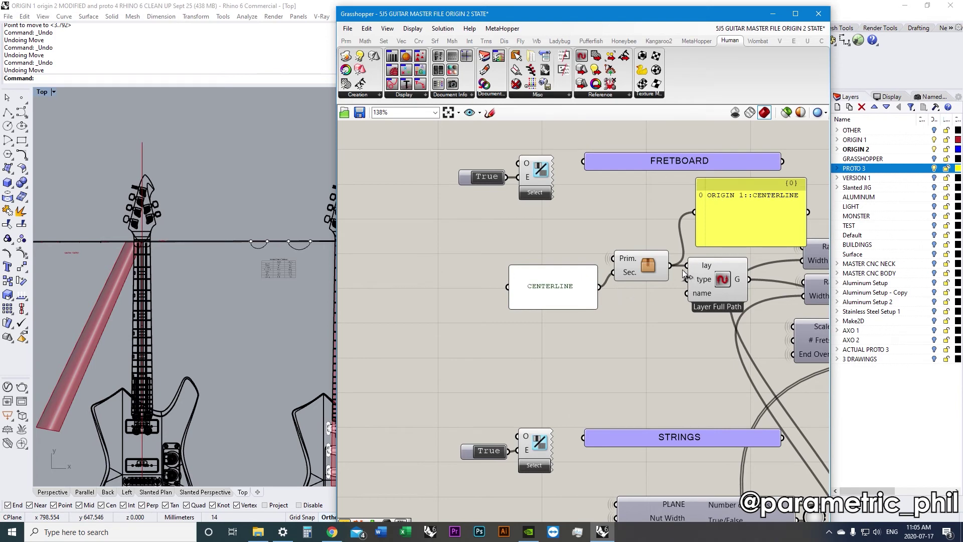
scroll(683, 273, "up", 2)
scroll(629, 268, "down", 3)
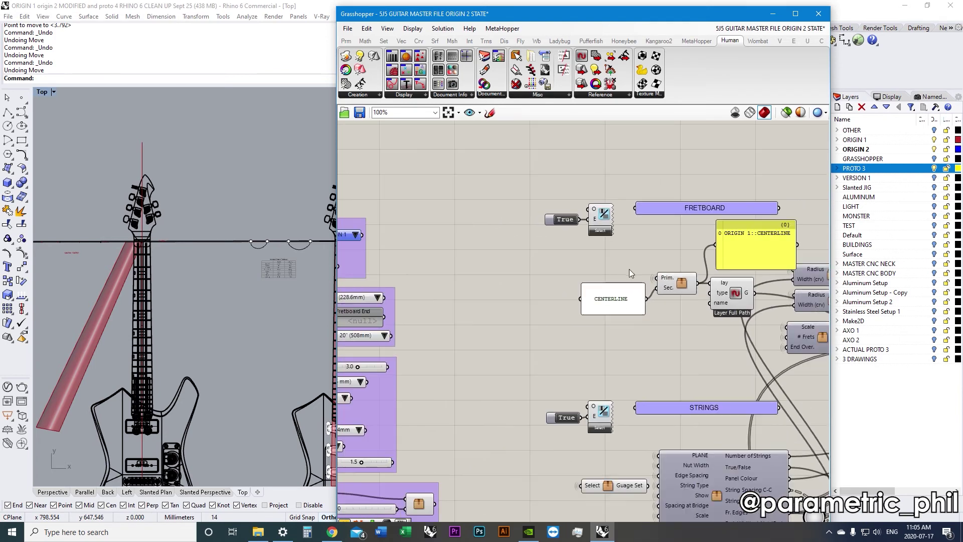
Set the guitar selector to ORIGIN 2 and check the layer path panel beside the pipeline.
scroll(633, 265, "down", 2)
left_click(408, 232)
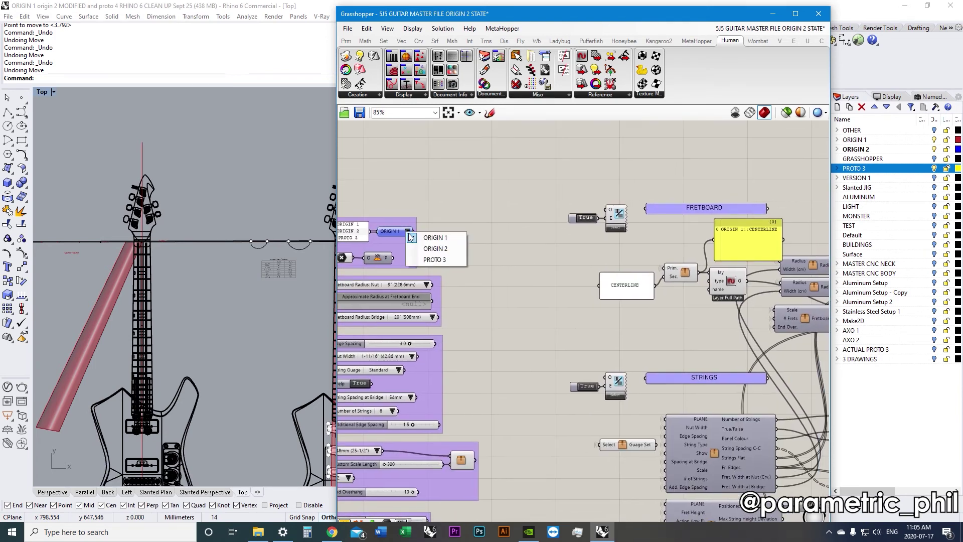
left_click(435, 248)
scroll(736, 243, "up", 1)
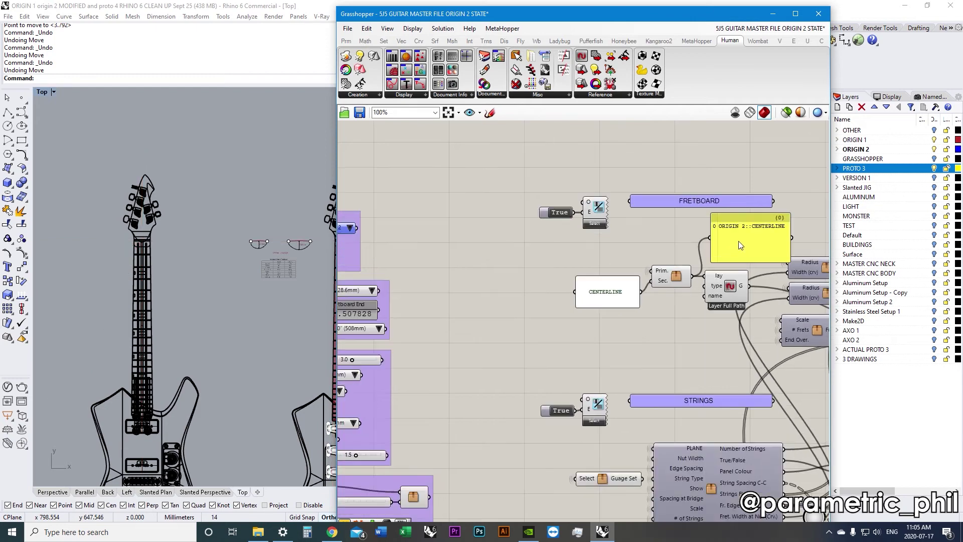
scroll(751, 236, "up", 3)
scroll(755, 260, "down", 4)
Move the layer path panel next to the guitar selector group and choose ORIGIN 1 in the selector.
left_click_drag(763, 236, 517, 259)
scroll(517, 260, "up", 2)
right_click_drag(387, 230, 498, 251)
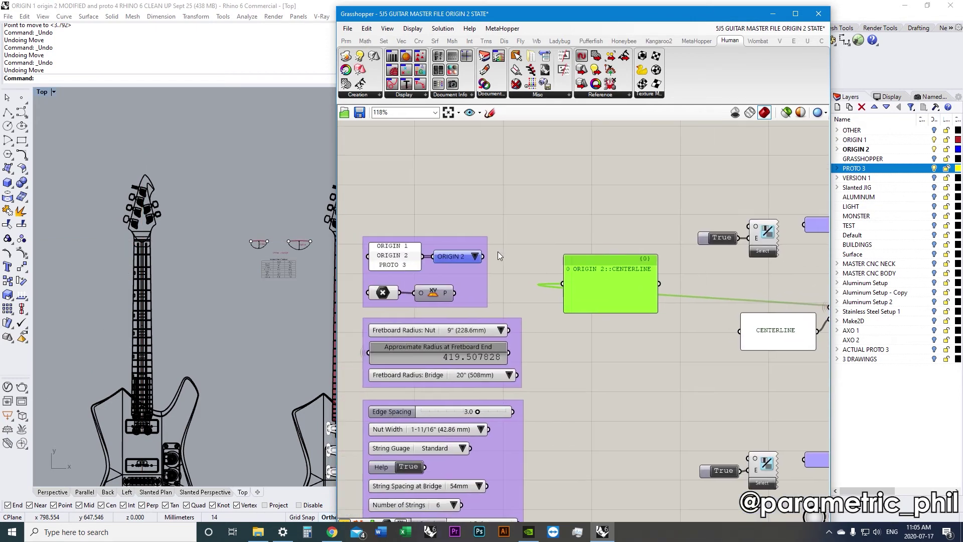
scroll(487, 253, "up", 2)
left_click(474, 256)
left_click(495, 264)
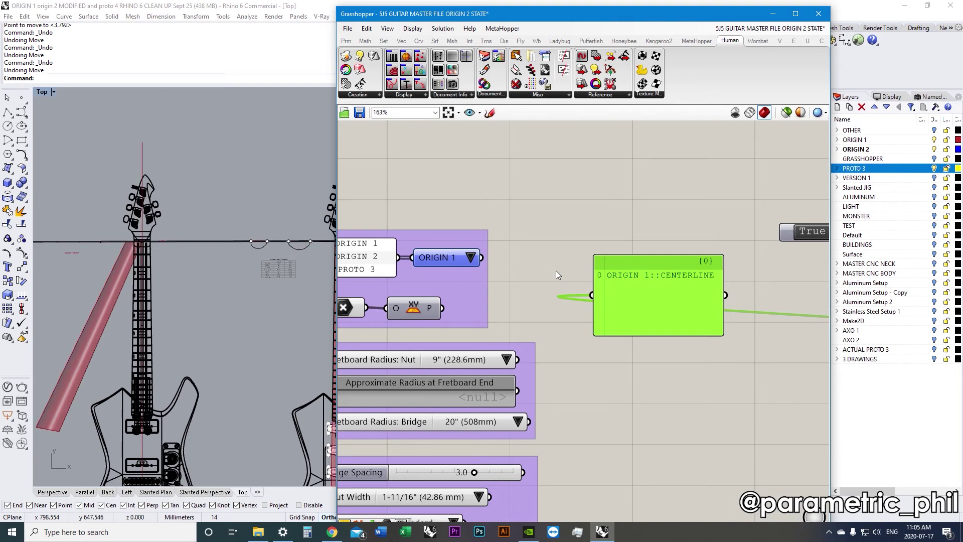
Switch the guitar selector to PROTO 3 and inspect the guitars in the Top viewport.
scroll(562, 323, "down", 2)
scroll(496, 277, "up", 2)
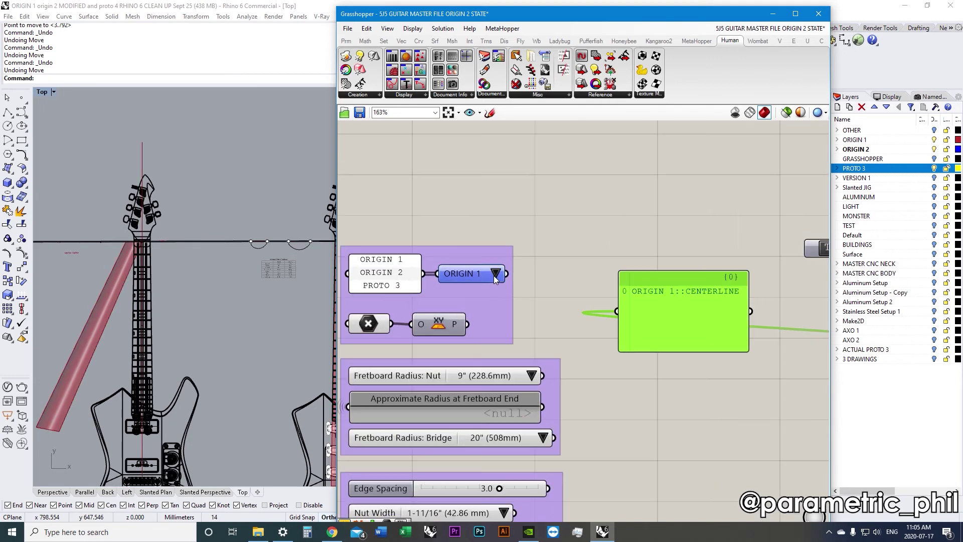
left_click(493, 275)
left_click(532, 306)
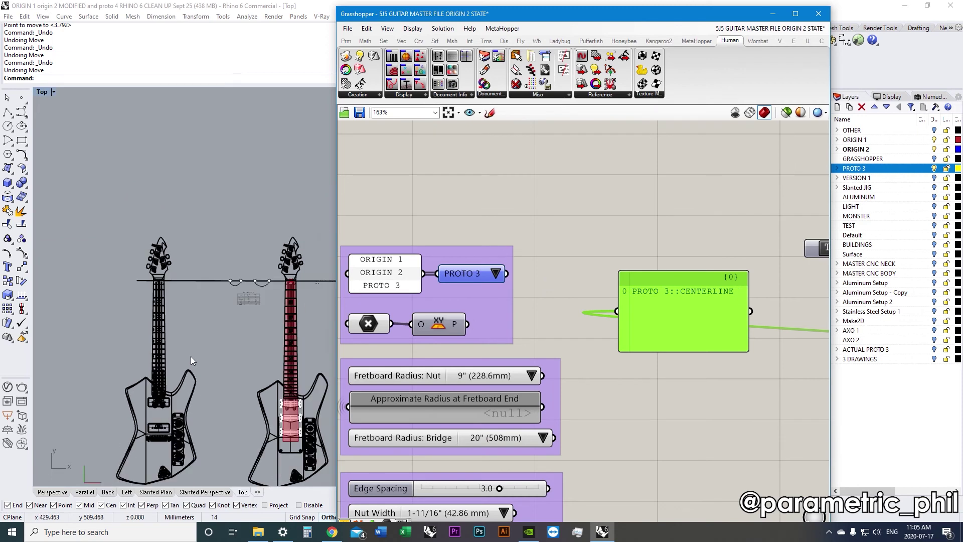
scroll(191, 357, "down", 1)
scroll(167, 341, "up", 5)
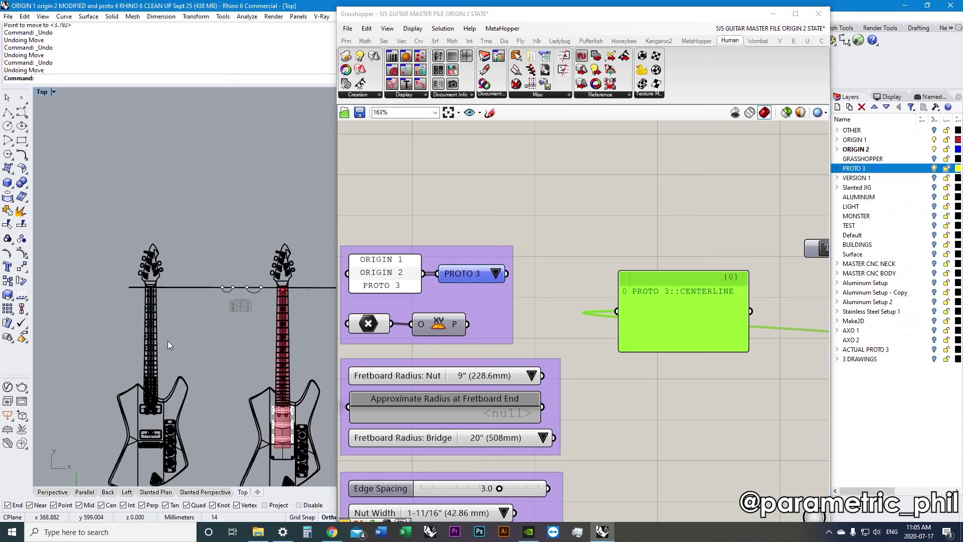
Cycle the guitar selector through ORIGIN 1 and PROTO 3, finishing on ORIGIN 2.
left_click(490, 275)
left_click(532, 304)
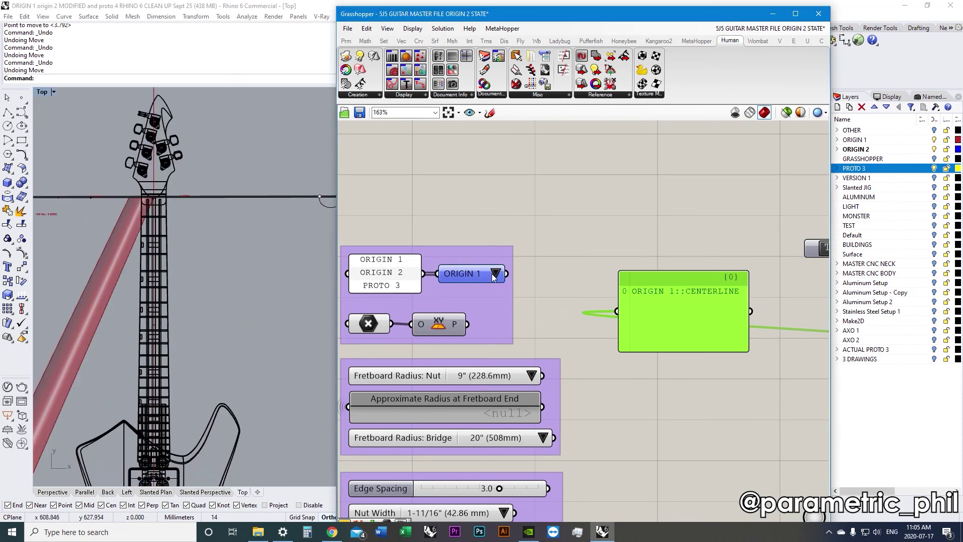
left_click(492, 274)
left_click(505, 296)
left_click(495, 273)
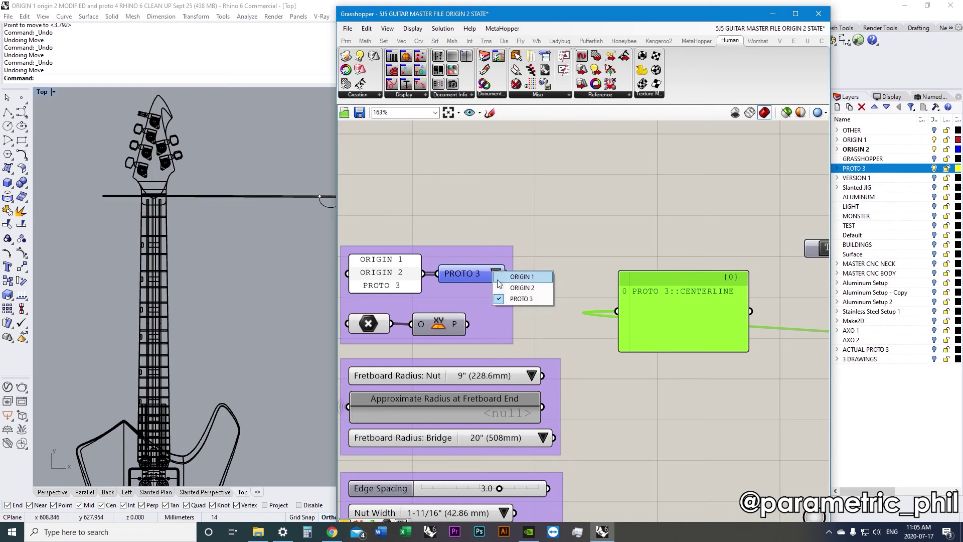
left_click(532, 301)
scroll(657, 325, "down", 4)
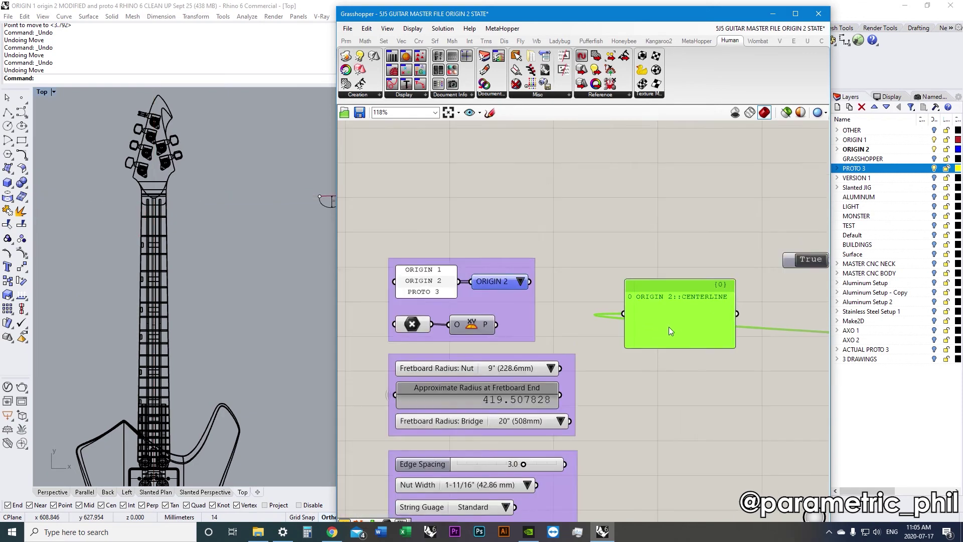
Move the layer path panel from beside the guitar selector to the space above the fretboard's Radius Arc components.
right_click_drag(669, 327, 524, 305)
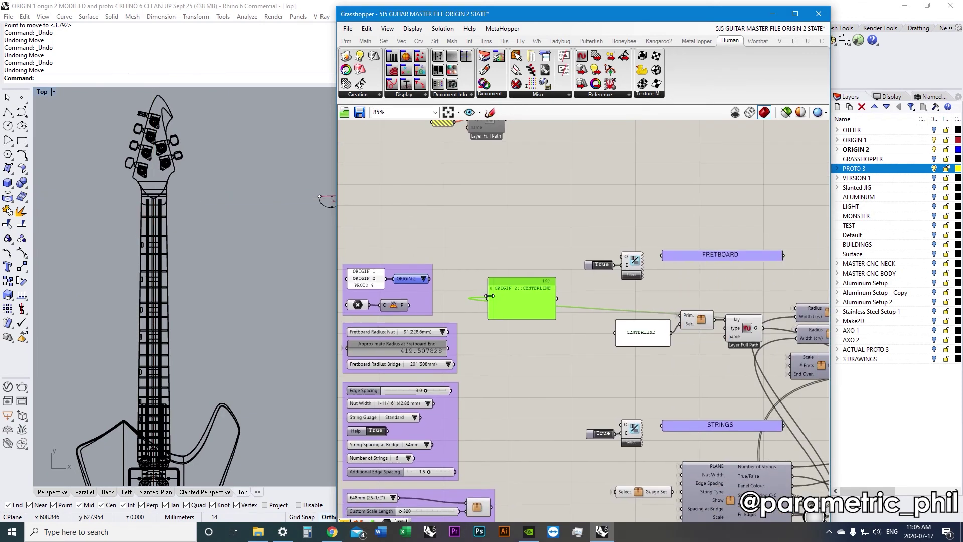
left_click_drag(488, 298, 552, 297)
right_click_drag(649, 301, 602, 300)
scroll(602, 301, "up", 2)
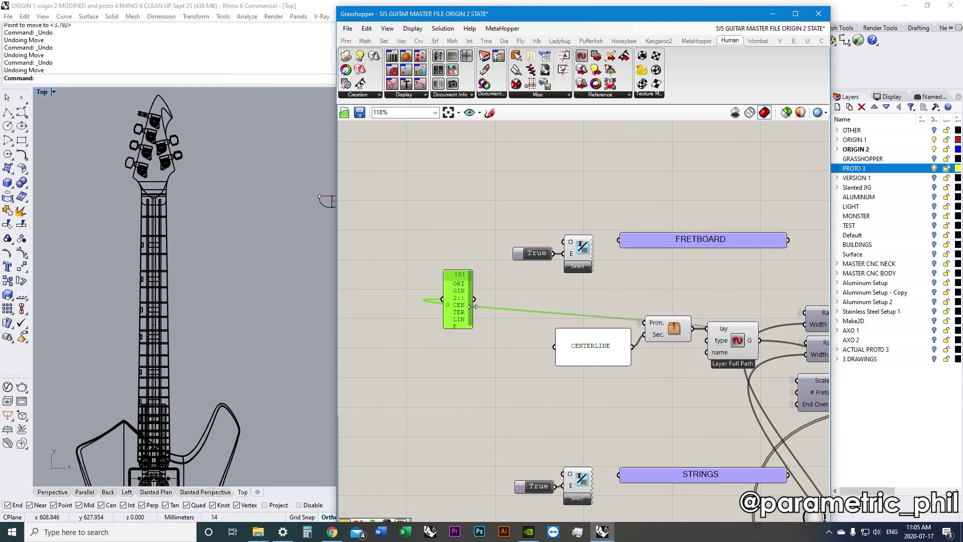
left_click_drag(475, 306, 713, 292)
right_click_drag(711, 288, 589, 298)
left_click_drag(588, 298, 755, 258)
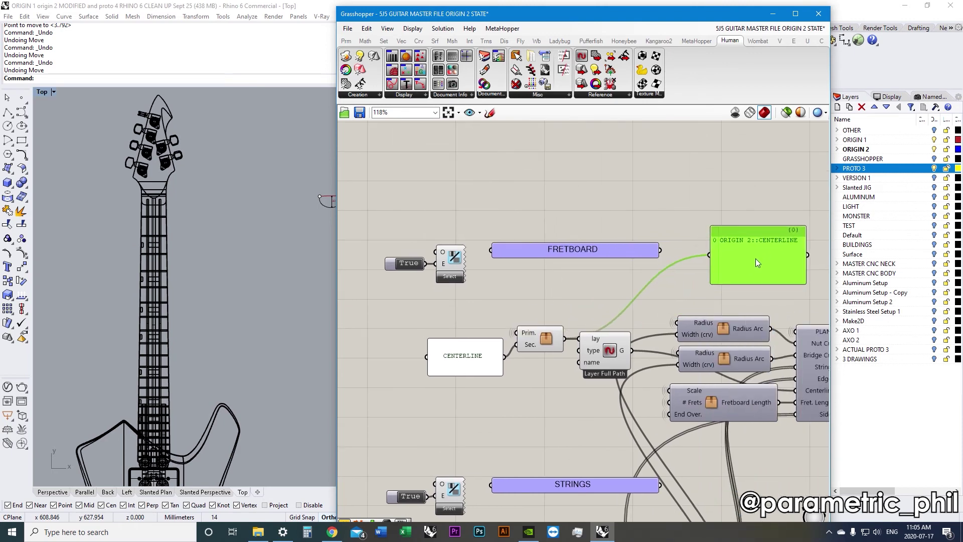
left_click(609, 353)
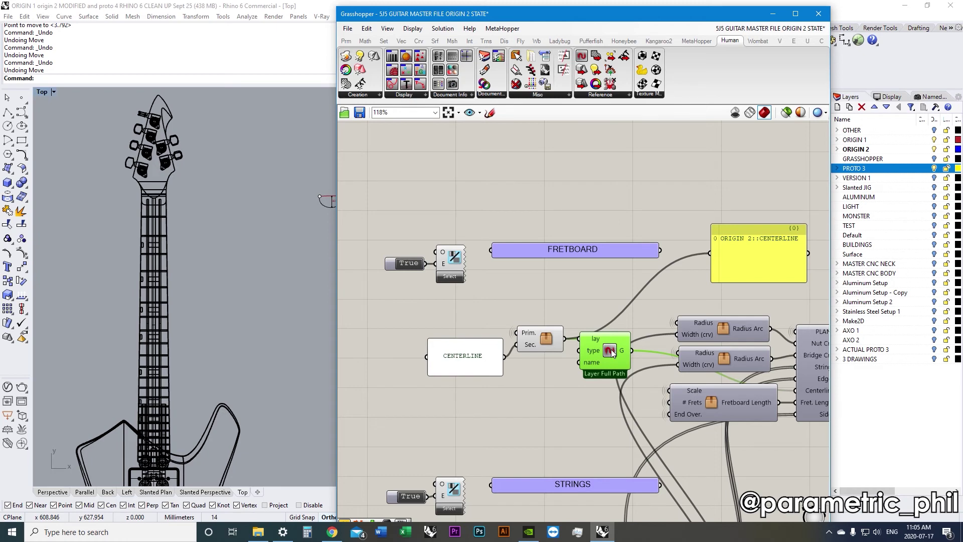
Select the five Dynamic Geometry Pipelines in the NECK CONSTRUCTION section.
scroll(559, 377, "down", 1)
scroll(544, 390, "down", 7)
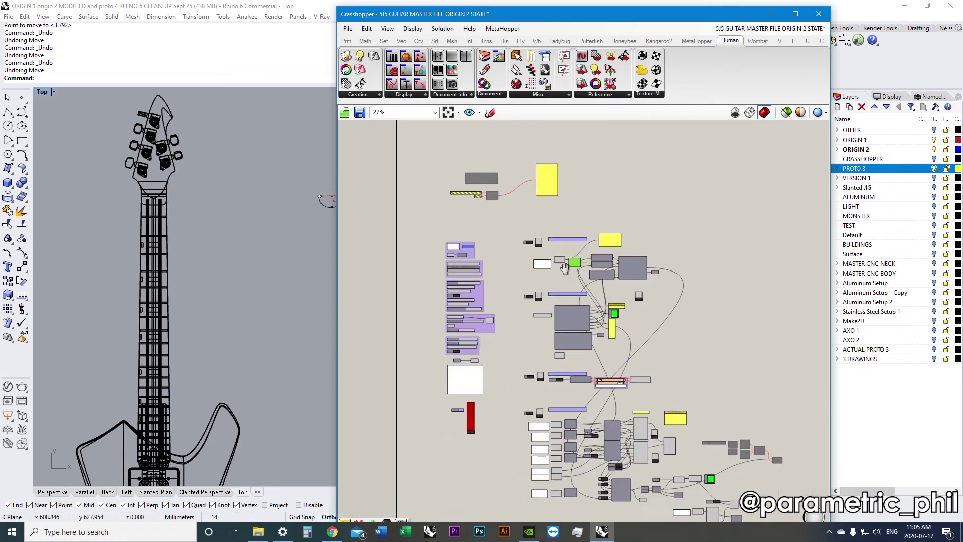
scroll(558, 299, "up", 5)
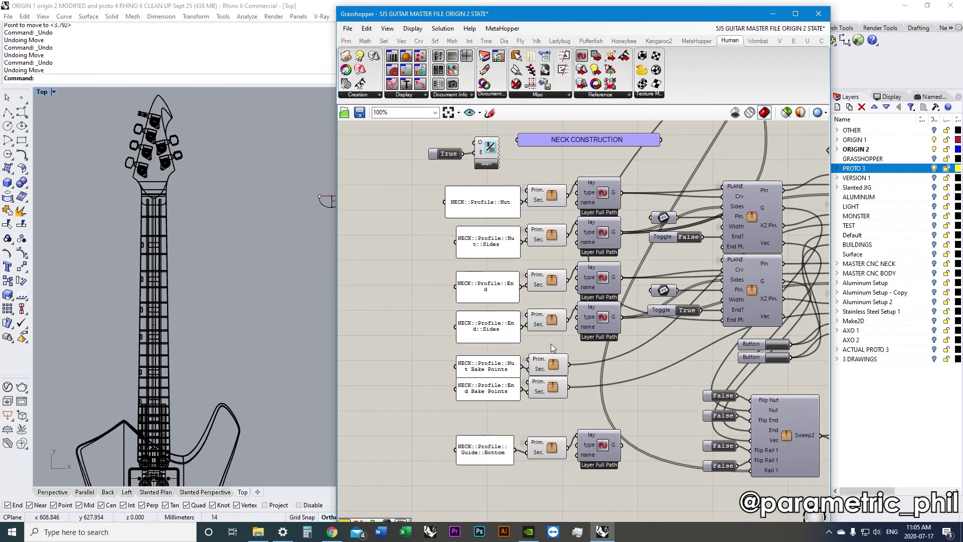
scroll(593, 378, "down", 2)
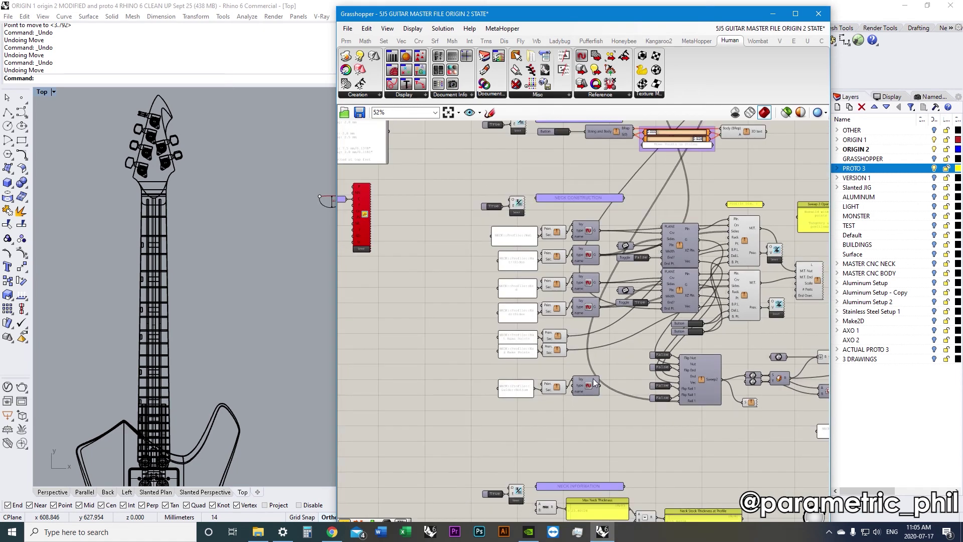
left_click_drag(574, 417, 600, 239)
scroll(583, 277, "down", 5)
right_click_drag(593, 352, 595, 299)
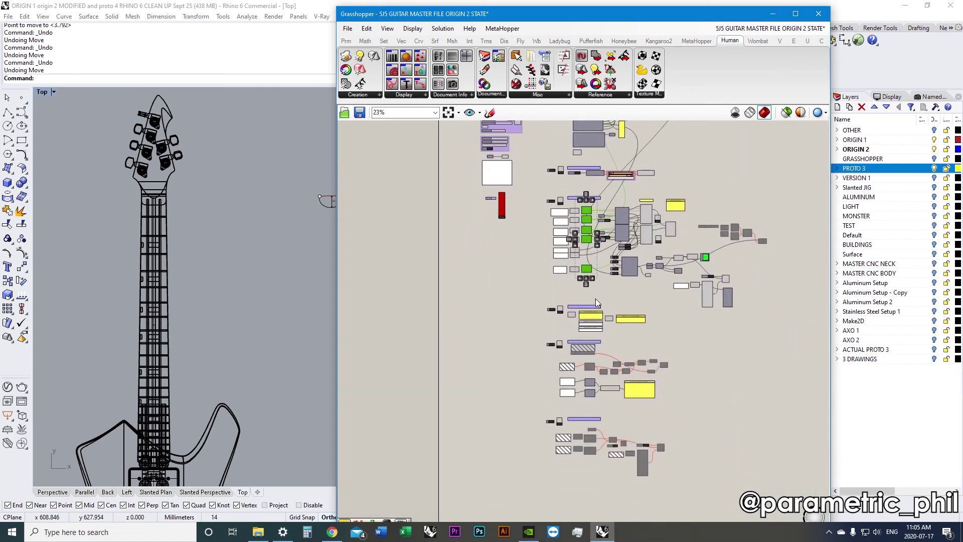
Survey the remaining component groups below NECK CONSTRUCTION, down to the disabled ones at the end of the definition.
right_click_drag(589, 404, 586, 325)
scroll(597, 391, "up", 4)
scroll(597, 397, "down", 4)
right_click_drag(593, 380, 584, 295)
scroll(576, 432, "up", 7)
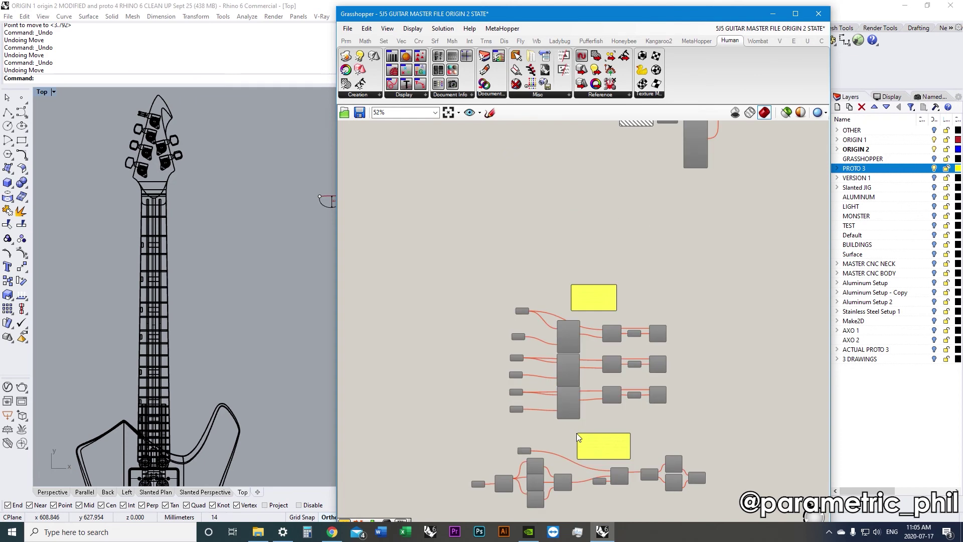
scroll(562, 381, "down", 4)
right_click_drag(564, 373, 565, 361)
scroll(566, 357, "down", 5)
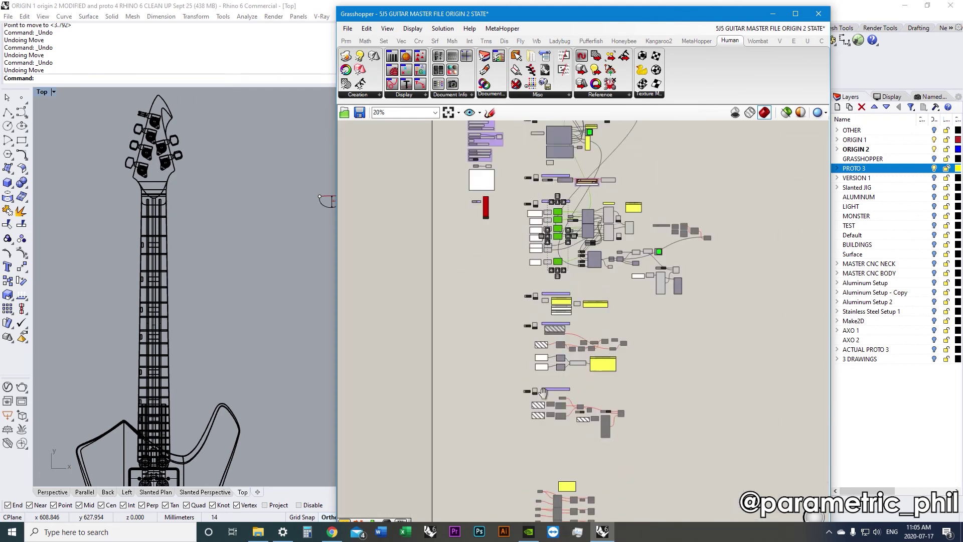
scroll(566, 352, "up", 10)
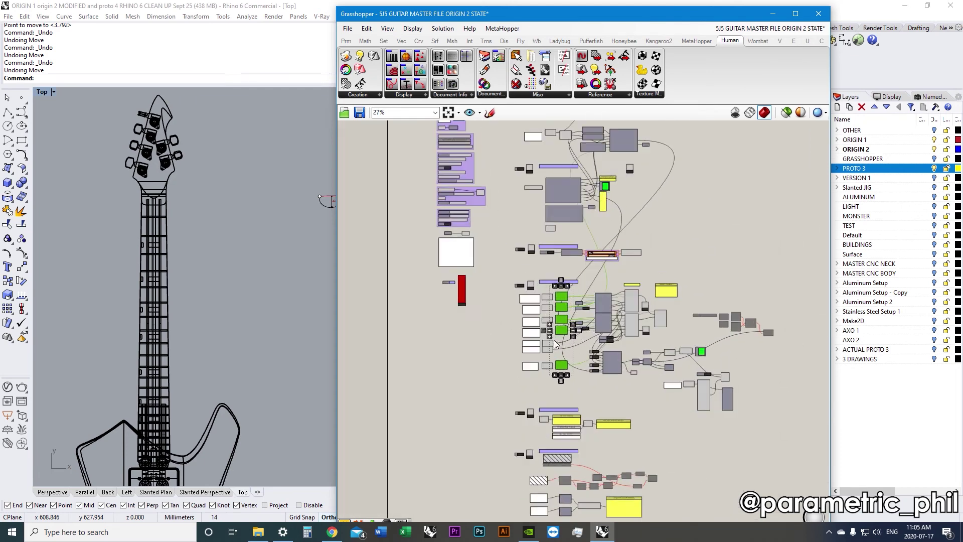
Clear the pipeline selection and inspect the NECK::Profile::Nut and NECK::Profile::Nut::Sides layer name panels.
left_click(559, 364)
scroll(559, 366, "down", 3)
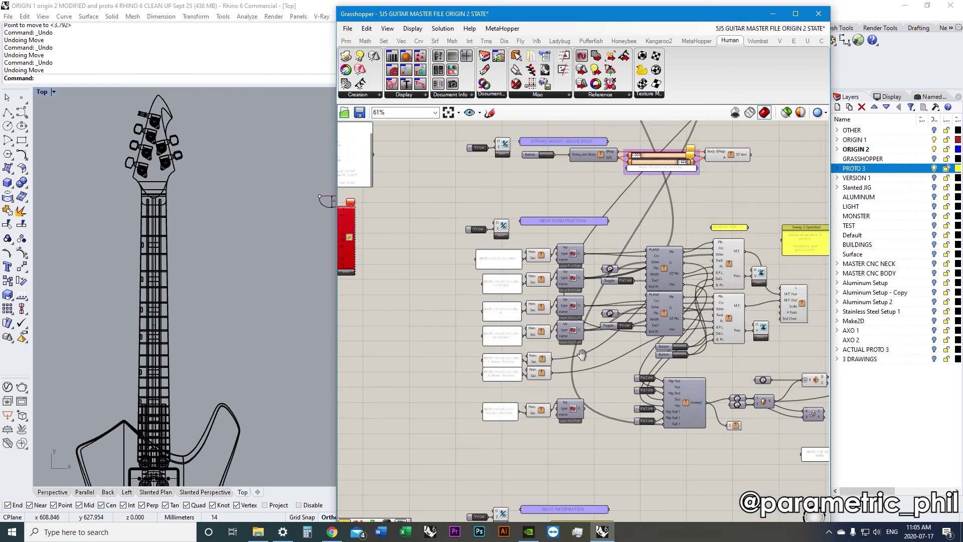
scroll(568, 321, "up", 5)
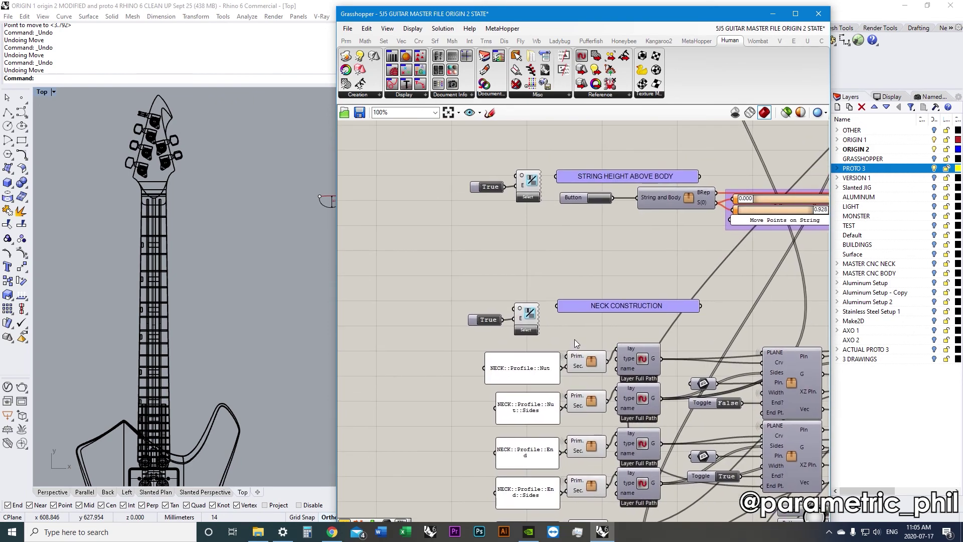
left_click(515, 372)
scroll(515, 376, "up", 2)
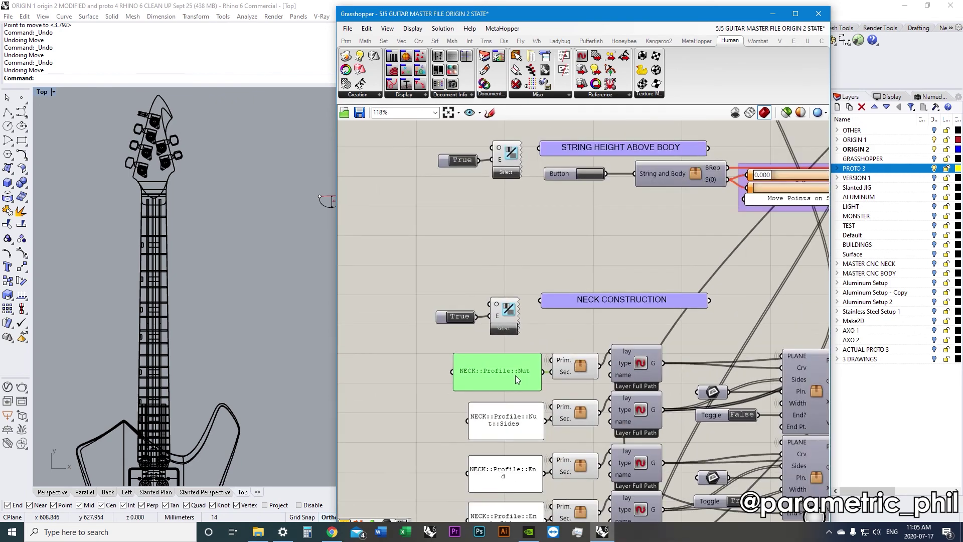
left_click(535, 355)
scroll(535, 356, "down", 2)
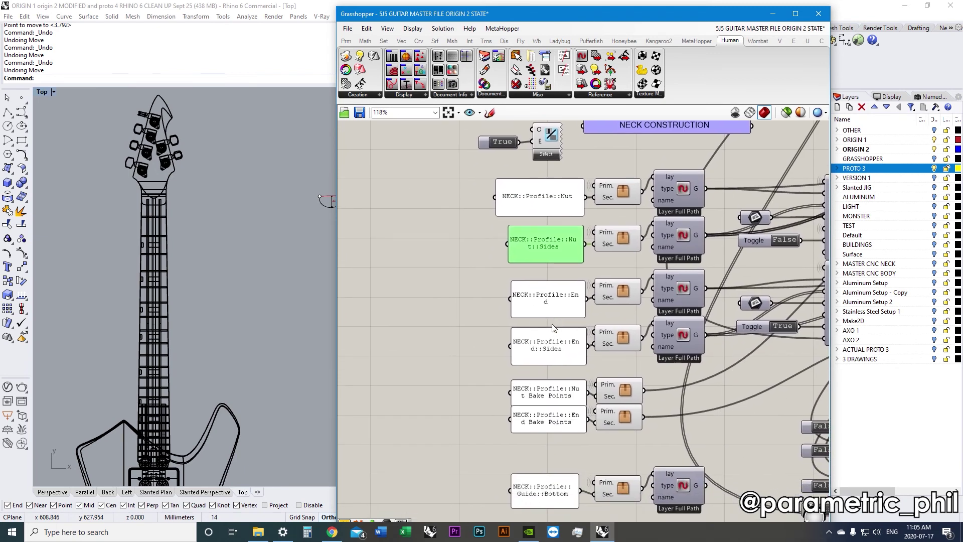
Inspect the neck's End, End::Sides, Nut Bake Points and End Bake Points layer name panels.
scroll(553, 327, "up", 2)
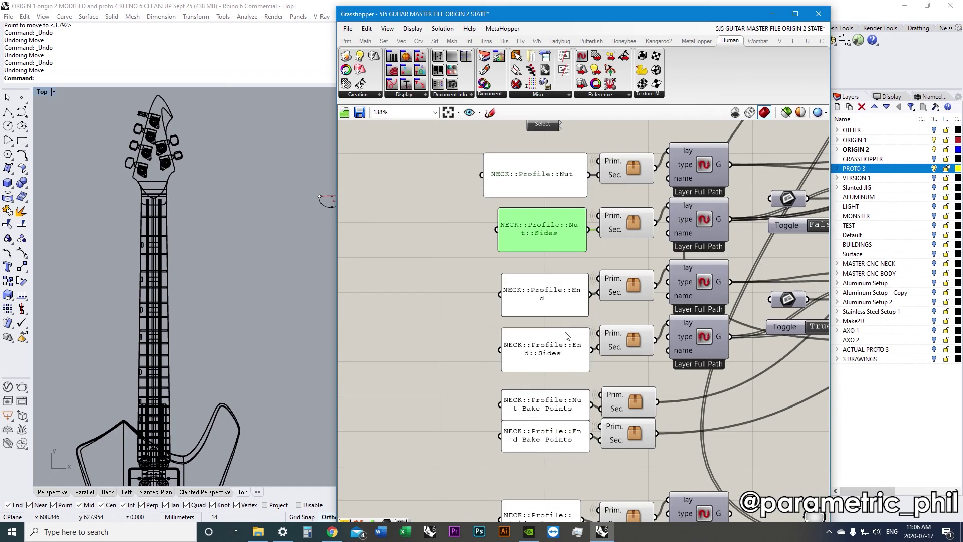
left_click(558, 345)
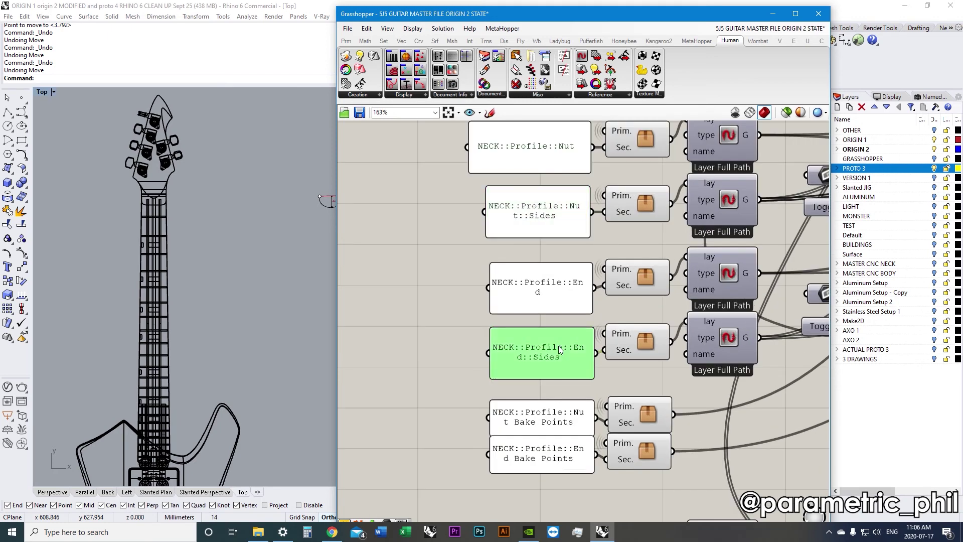
left_click(573, 461)
left_click(569, 428)
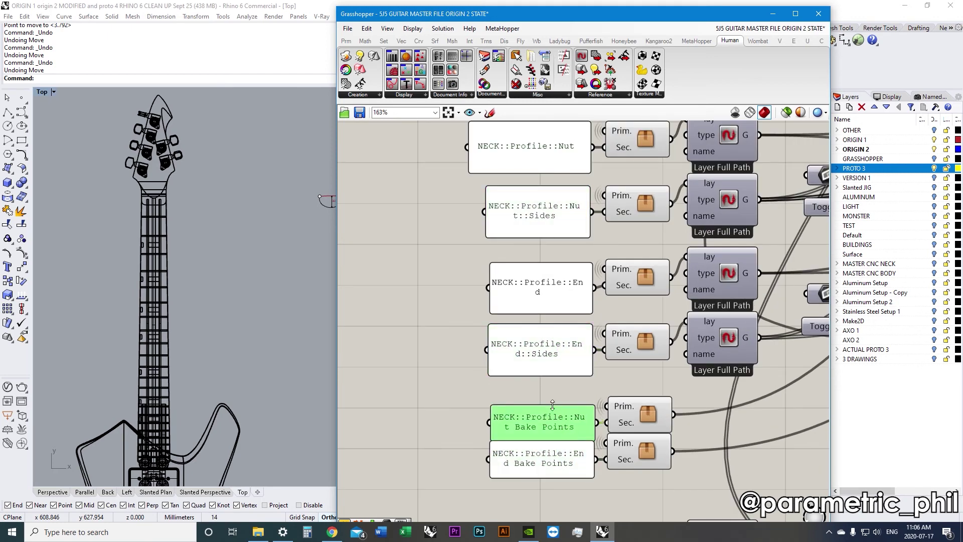
left_click(458, 375)
scroll(457, 377, "down", 2)
right_click_drag(457, 378, 463, 406)
scroll(592, 331, "up", 2)
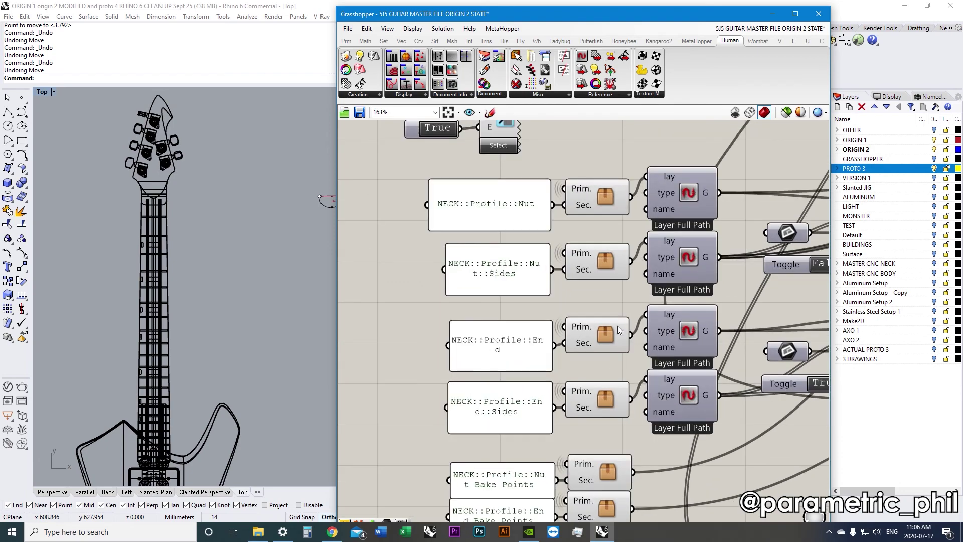
left_click(524, 344)
left_click(580, 297)
scroll(596, 327, "down", 3)
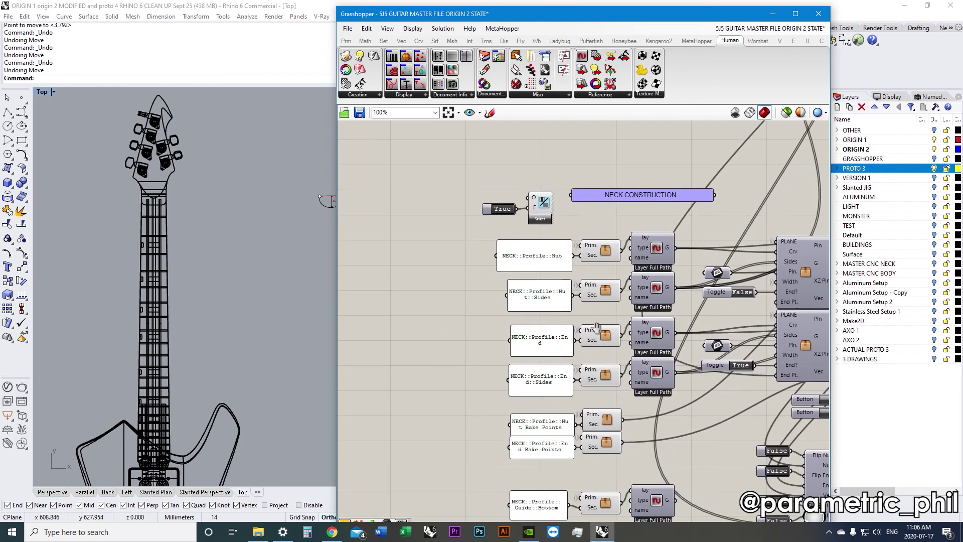
Review the options in the guitar selector's list and close it without changing the choice.
scroll(595, 329, "down", 5)
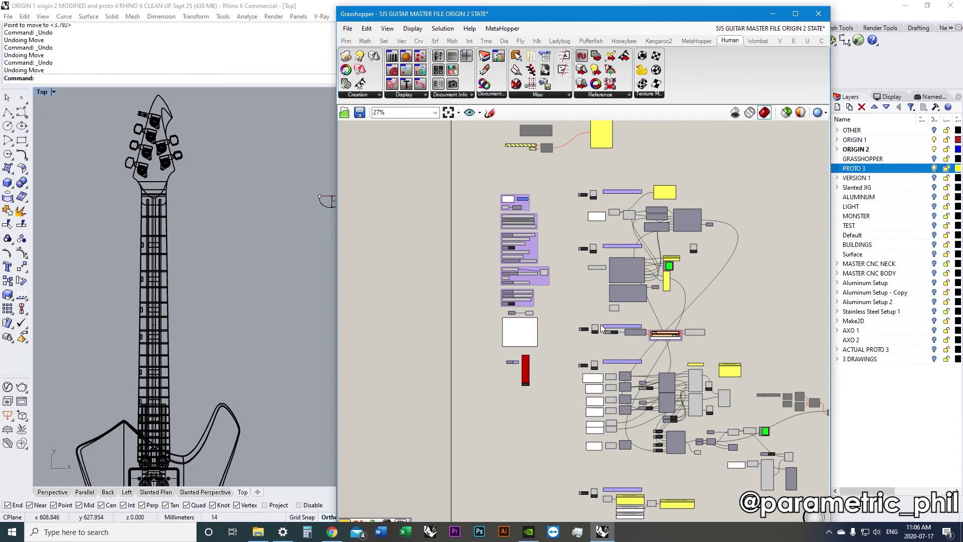
scroll(604, 328, "up", 3)
scroll(599, 332, "up", 3)
right_click_drag(599, 332, 612, 432)
scroll(578, 317, "down", 3)
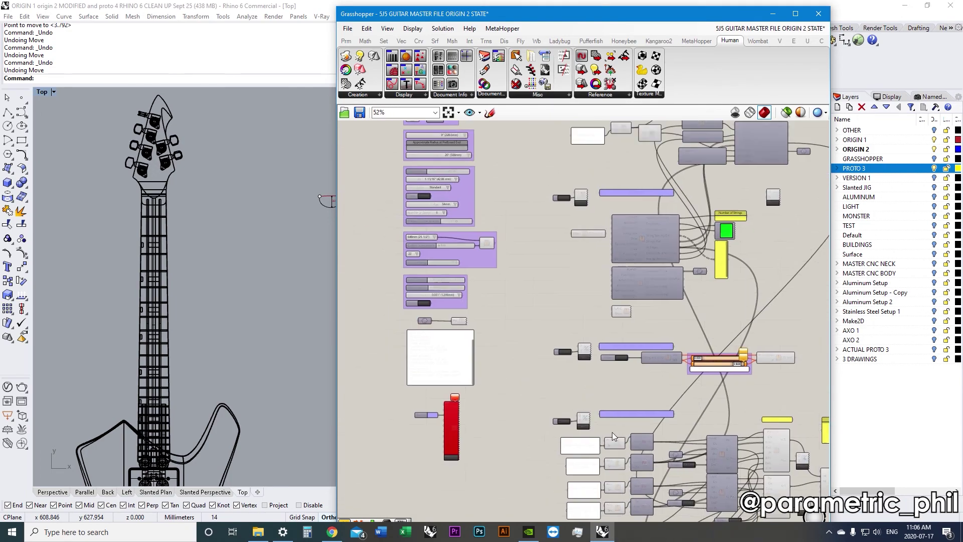
scroll(528, 329, "down", 3)
right_click_drag(528, 329, 553, 395)
scroll(506, 290, "up", 3)
scroll(506, 290, "up", 5)
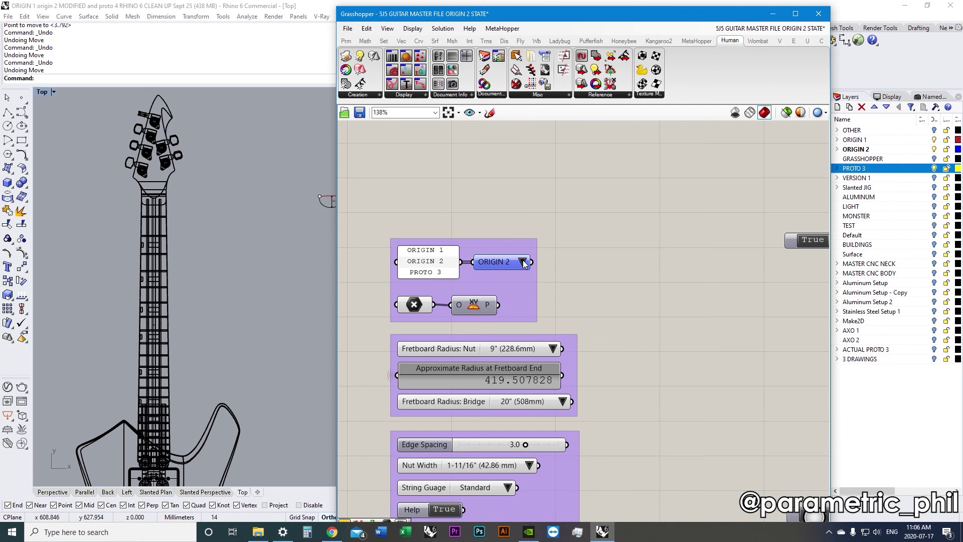
left_click(522, 260)
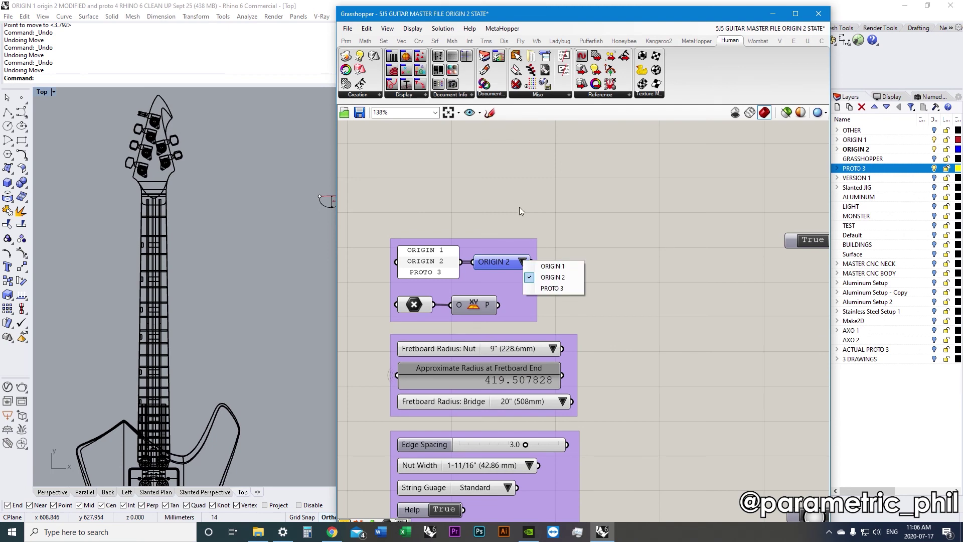
left_click(519, 206)
Inspect the standalone Pipeline component's hard-coded Layer path in its edit field, leaving it unchanged.
scroll(531, 233, "down", 2)
right_click_drag(531, 233, 528, 382)
scroll(520, 220, "down", 2)
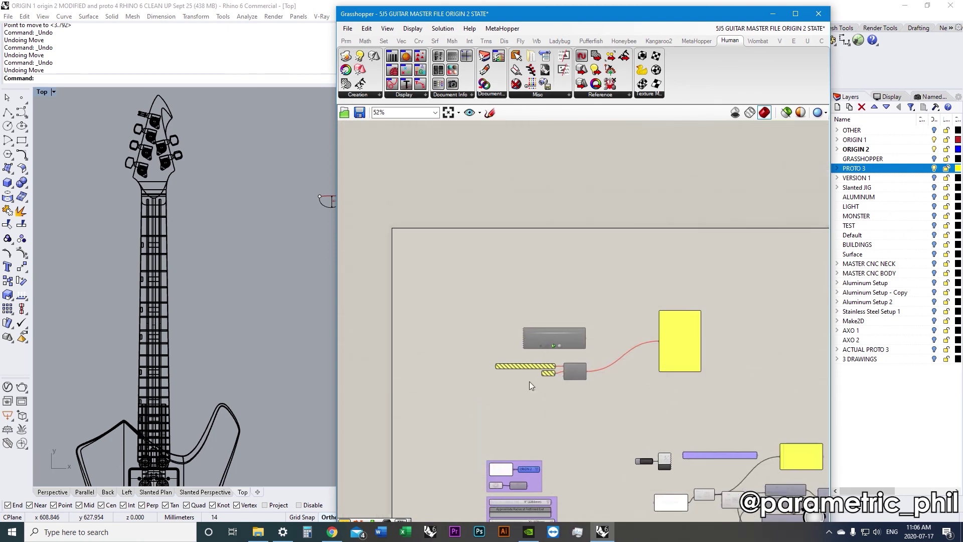
scroll(573, 323, "up", 7)
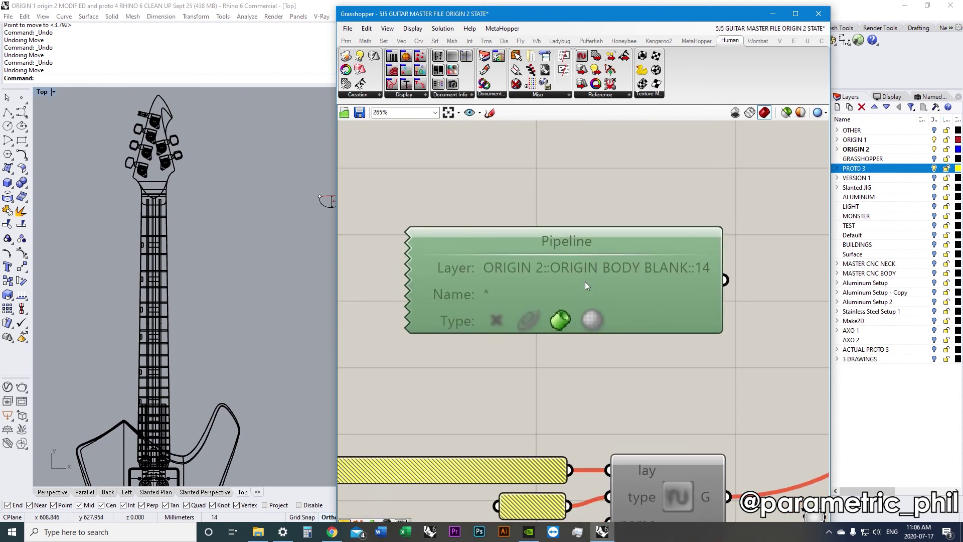
scroll(584, 281, "down", 1)
left_click(571, 222)
double_click(541, 269)
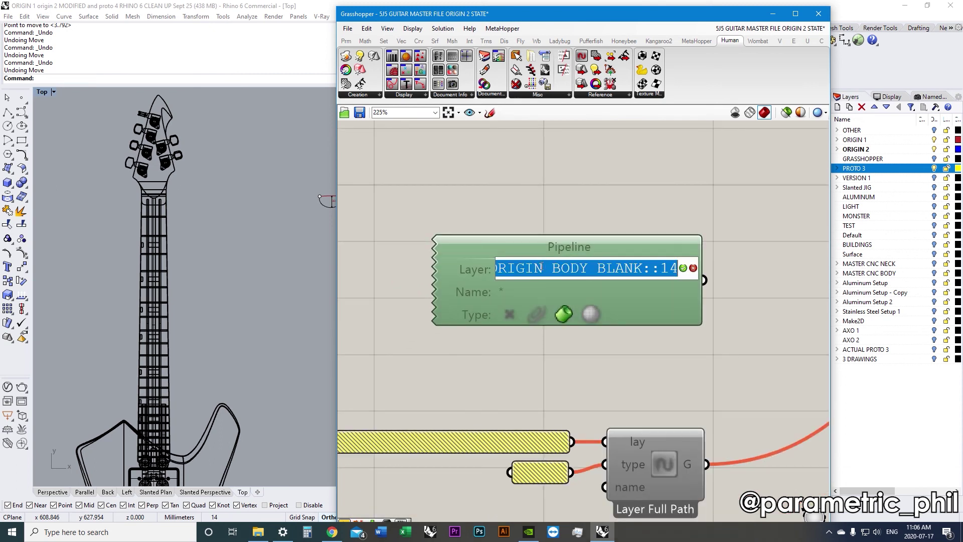
left_click_drag(524, 269, 490, 268)
left_click(577, 267)
left_click(580, 208)
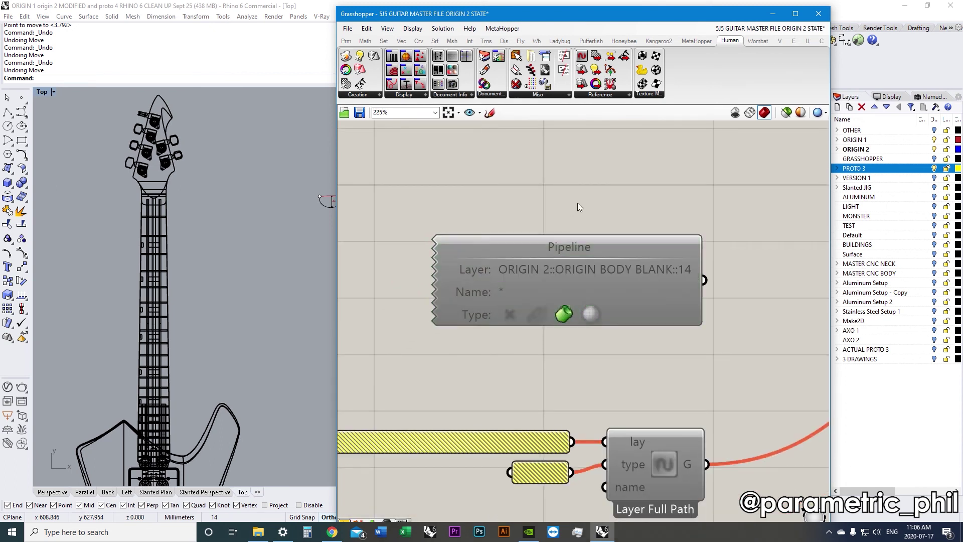
Examine the CENTERLINE panel and the path-joining component that feeds the pipeline in the FRETBOARD section.
scroll(622, 388, "down", 7)
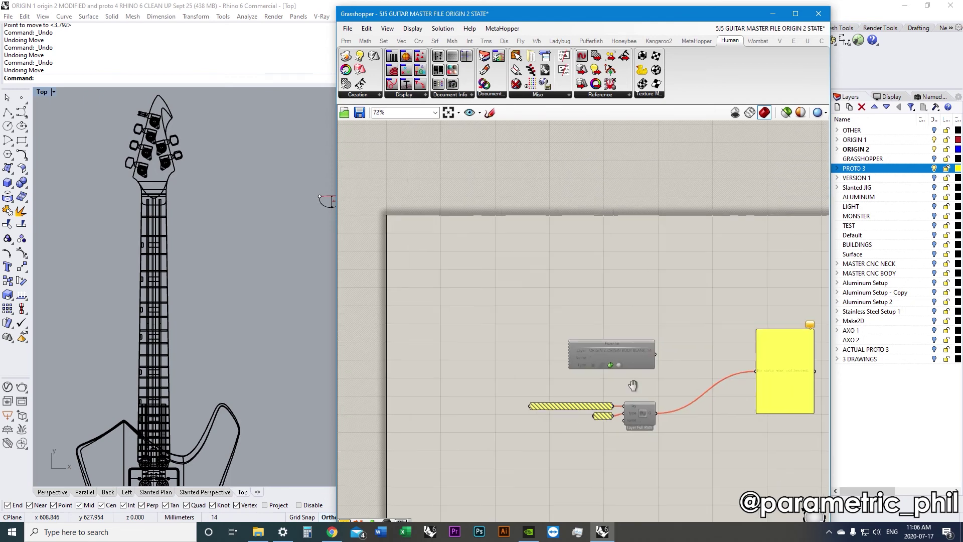
scroll(635, 386, "up", 3)
right_click_drag(649, 360, 630, 267)
scroll(628, 374, "down", 4)
right_click_drag(630, 386, 599, 263)
scroll(622, 351, "down", 3)
right_click_drag(631, 361, 611, 261)
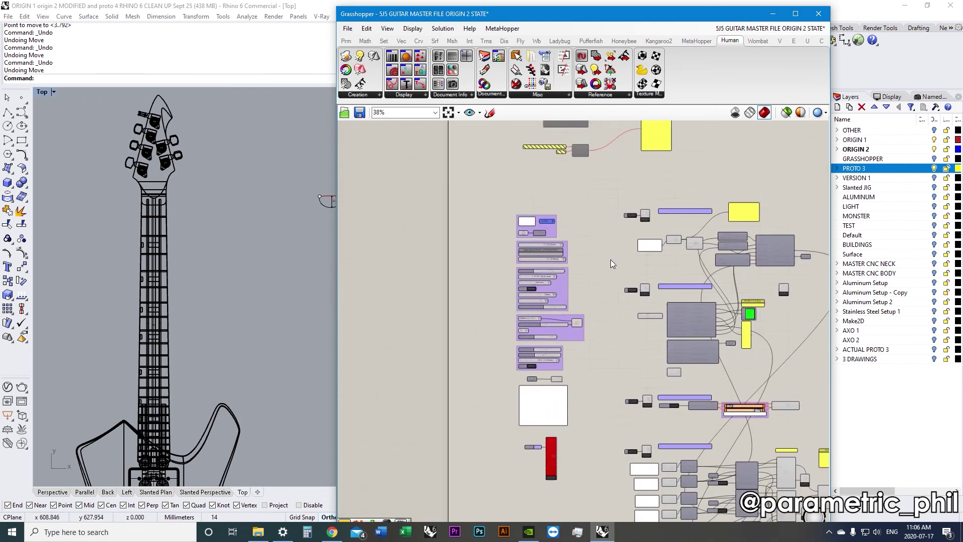
scroll(633, 327, "up", 4)
right_click_drag(623, 320, 594, 362)
scroll(669, 296, "up", 5)
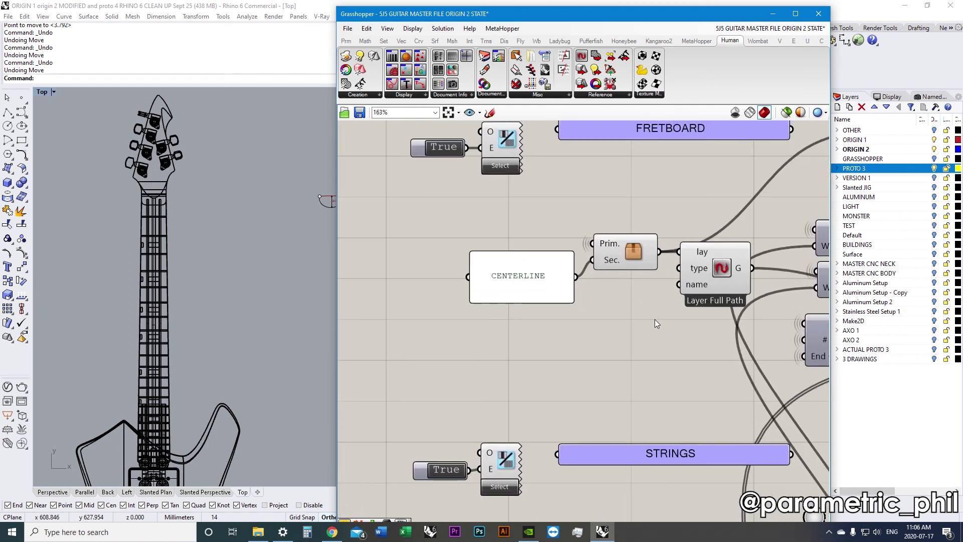
Move the layer path panel directly above the fretboard's Dynamic Geometry Pipeline.
scroll(659, 365, "down", 2)
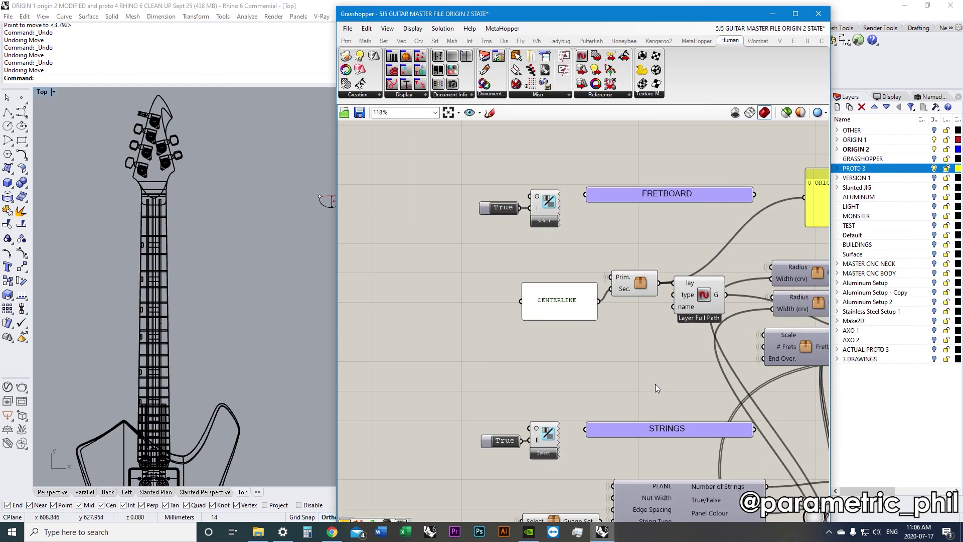
right_click_drag(631, 323, 608, 378)
scroll(726, 302, "up", 1)
right_click_drag(823, 252, 749, 243)
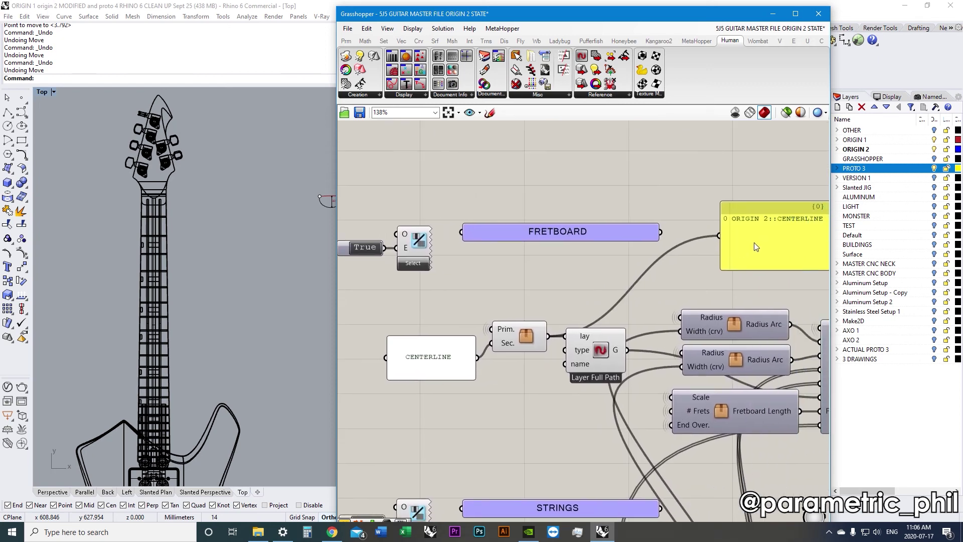
left_click_drag(754, 243, 632, 280)
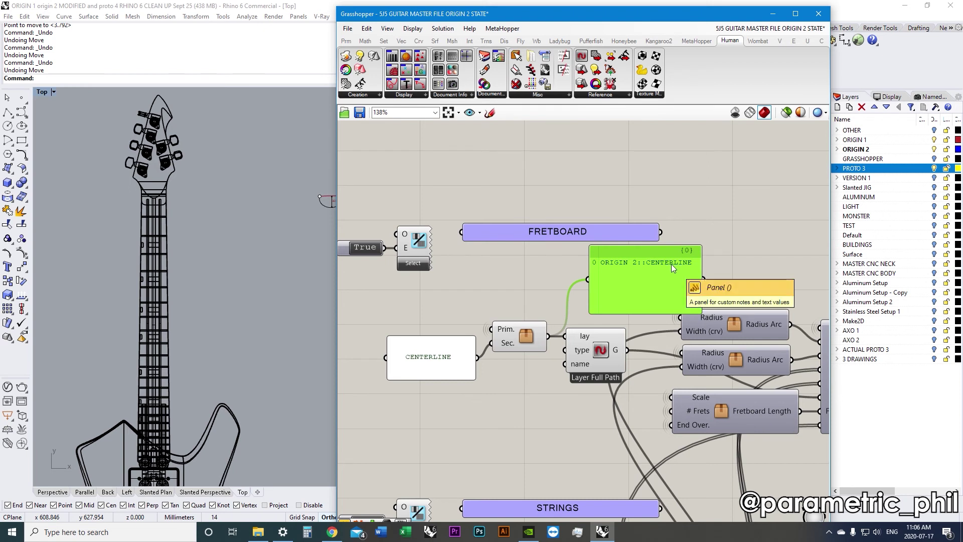
left_click_drag(639, 277, 613, 289)
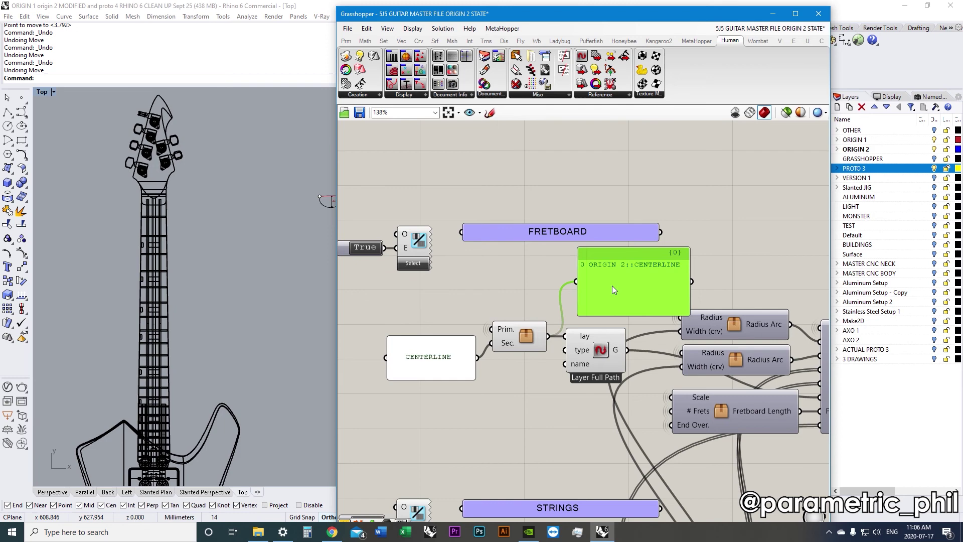
Examine the CENTERLINE panel that supplies the layer name to the path-joining component in the FRETBOARD section.
right_click_drag(489, 345, 507, 336)
left_click(472, 350)
scroll(515, 329, "up", 1)
scroll(513, 330, "down", 1)
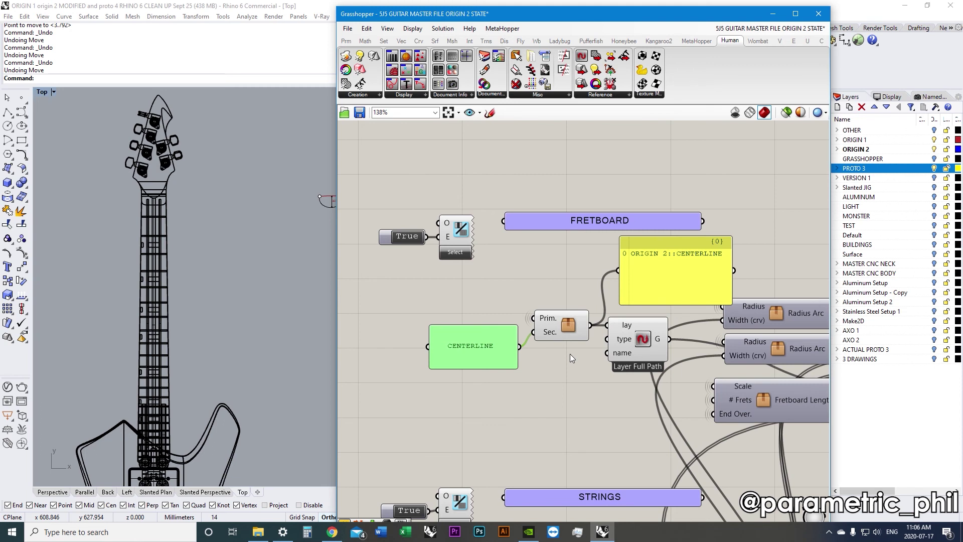
left_click(546, 271)
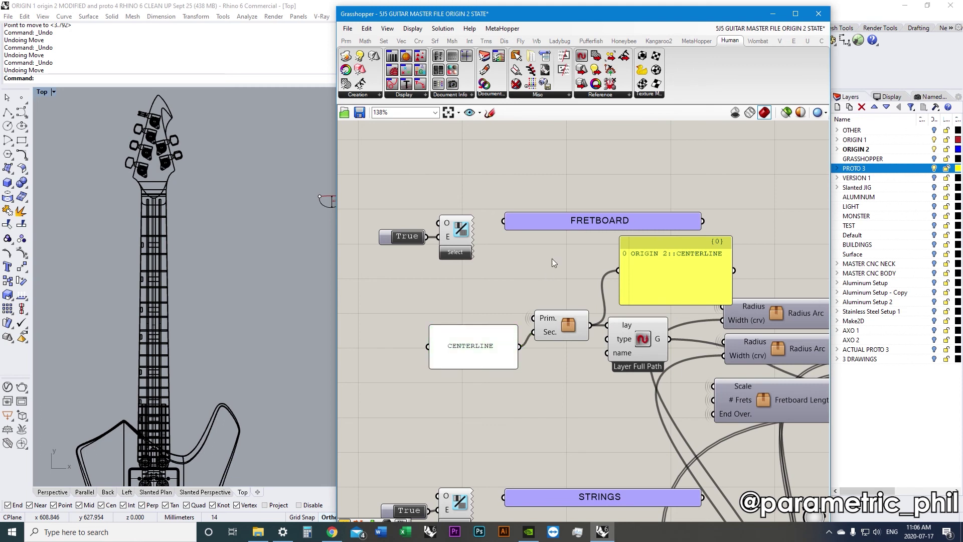
Open the guitar selector to view its wires and choices, including PROTO 3, and close it with ORIGIN 2 still chosen.
scroll(507, 267, "down", 3)
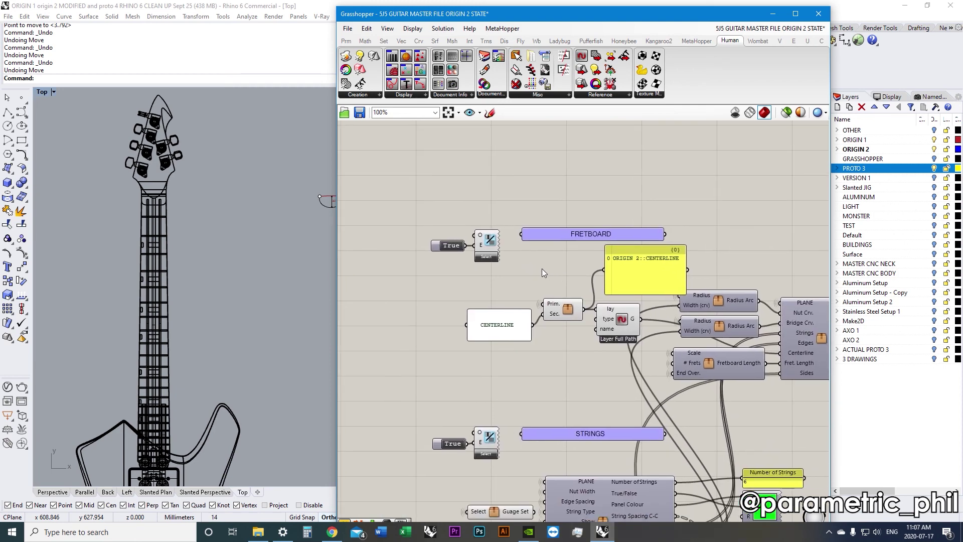
scroll(542, 268, "down", 1)
scroll(556, 254, "down", 3)
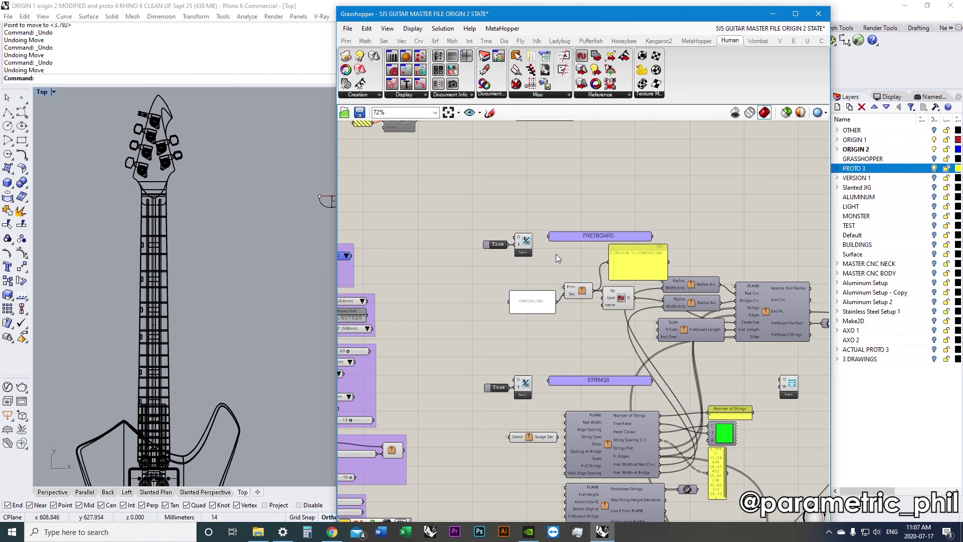
scroll(556, 254, "up", 2)
scroll(549, 278, "up", 1)
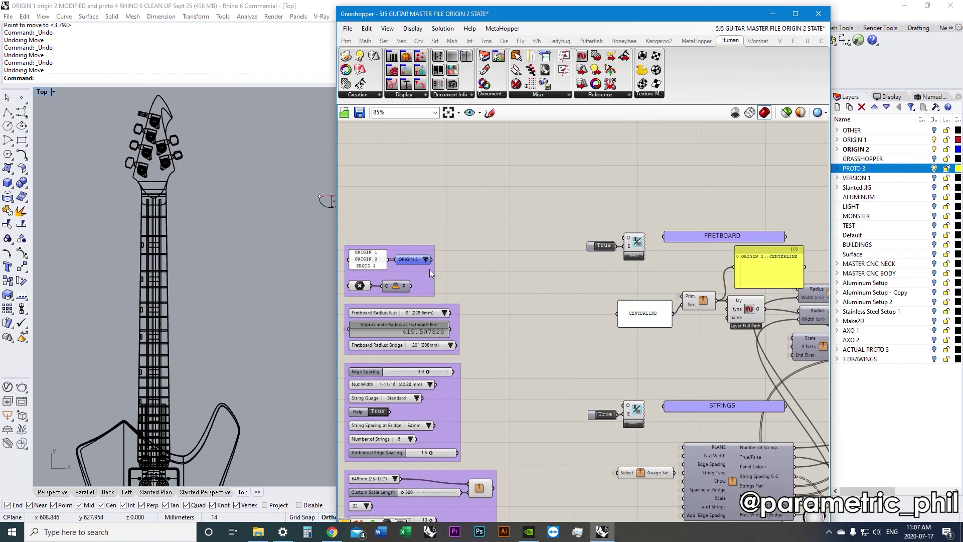
left_click(414, 260)
left_click(426, 260)
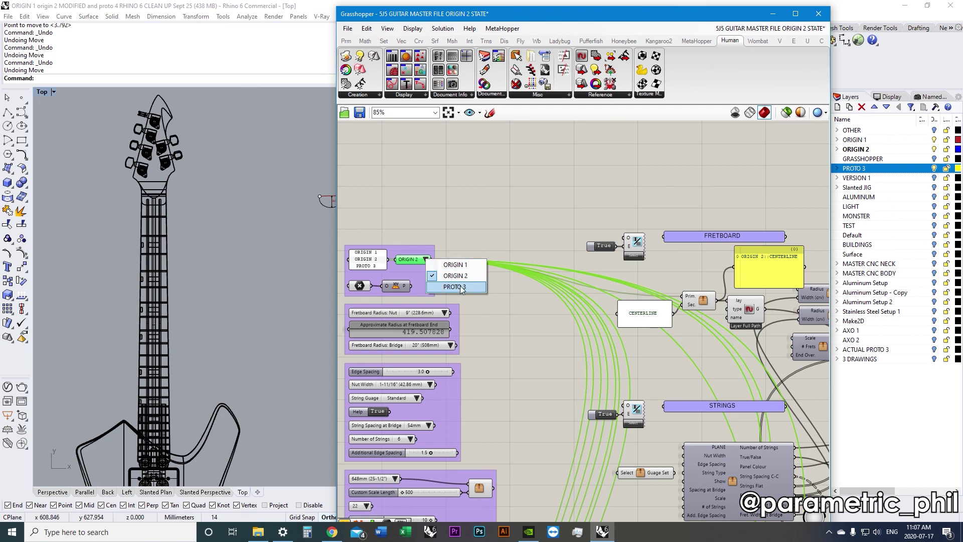
left_click(470, 238)
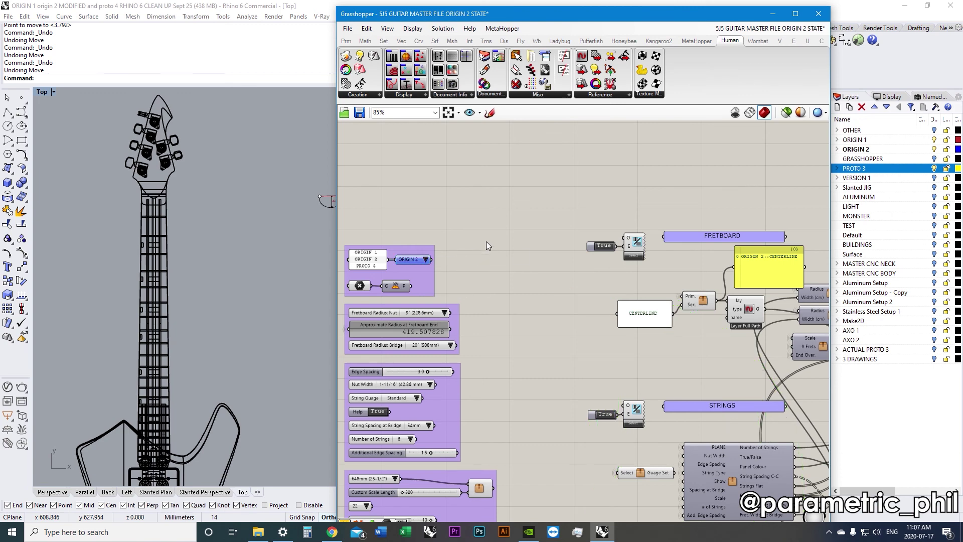
Move the layer path panel above the Radius Arc components in the FRETBOARD section and narrow it slightly.
right_click_drag(717, 261, 537, 286)
scroll(537, 286, "up", 5)
left_click_drag(631, 298, 714, 293)
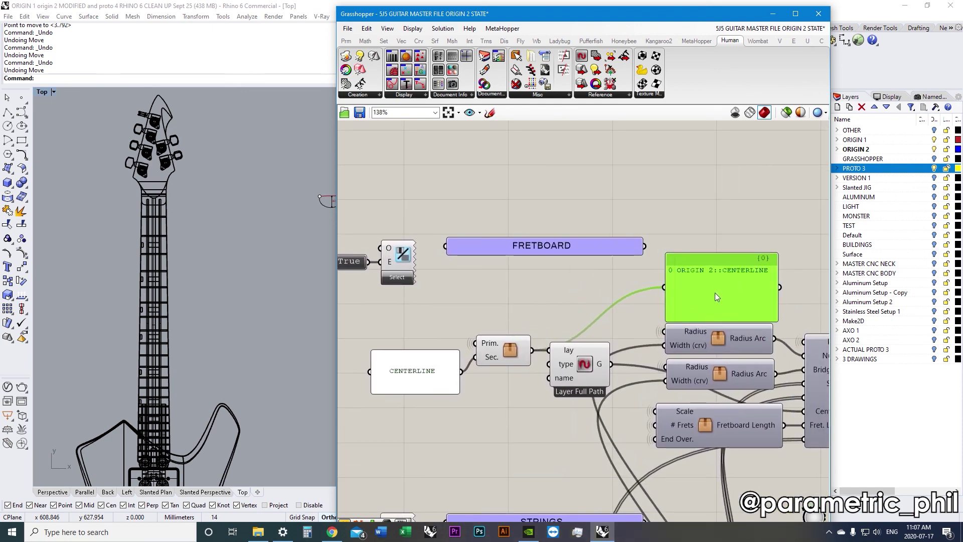
left_click(633, 308)
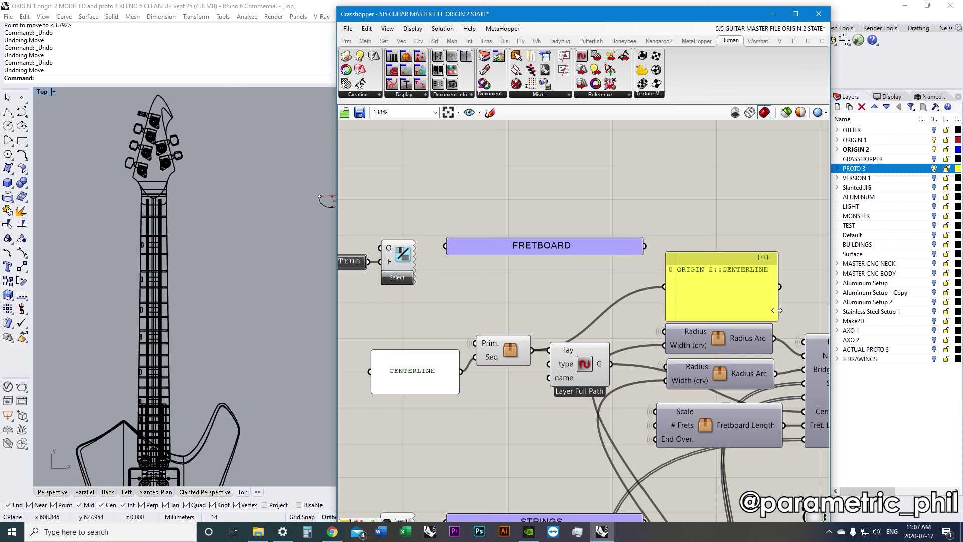
left_click_drag(778, 308, 772, 308)
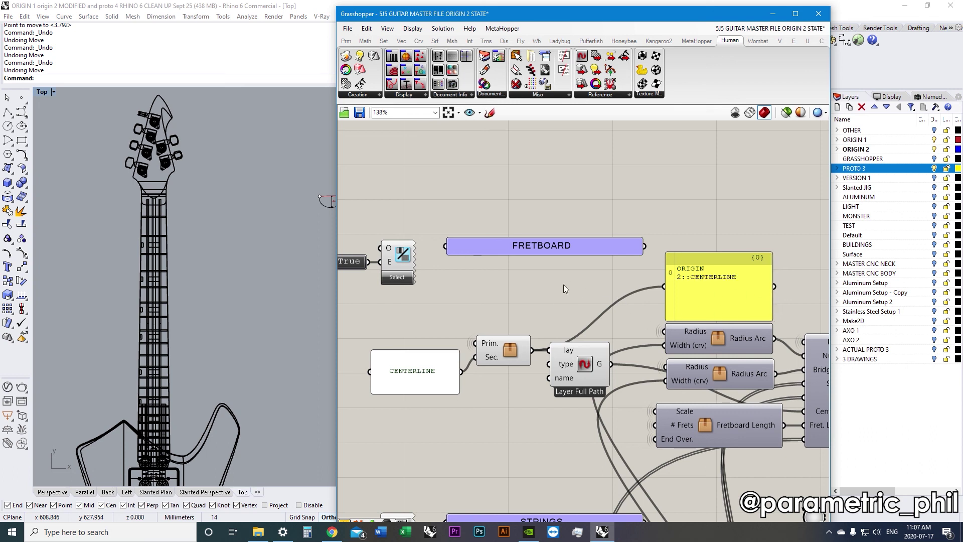
Shift the fretboard's path-joining component slightly down between the CENTERLINE panel and the Dynamic Geometry Pipeline.
left_click(587, 359)
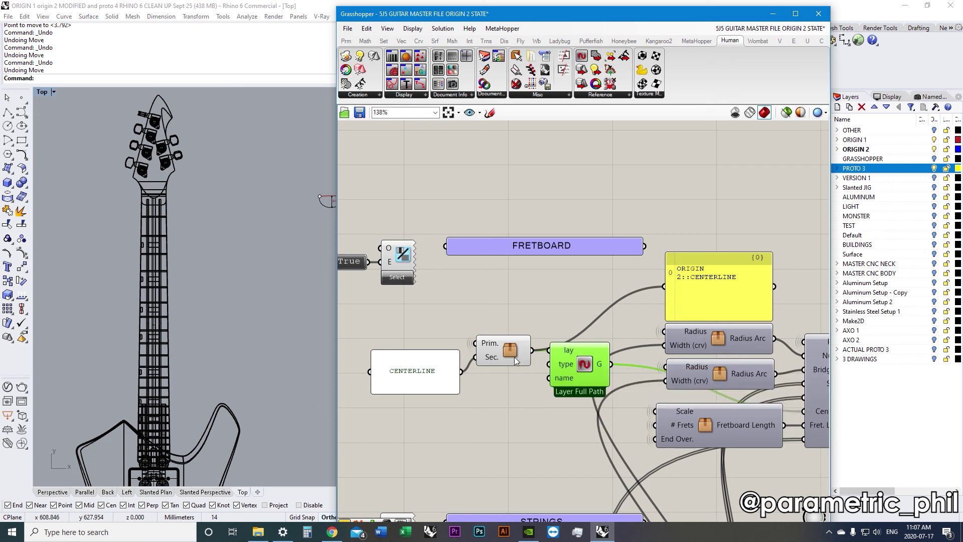
left_click_drag(514, 357, 511, 363)
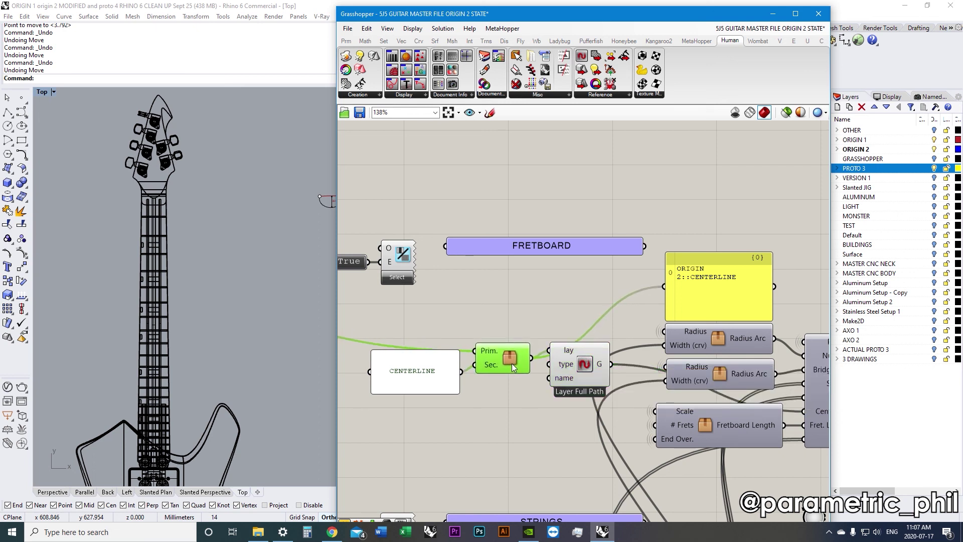
left_click(515, 393)
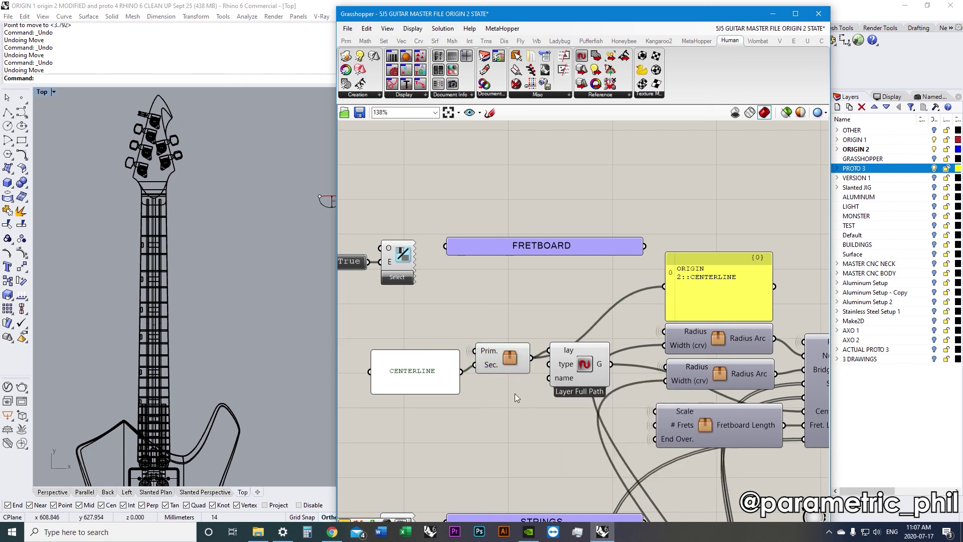